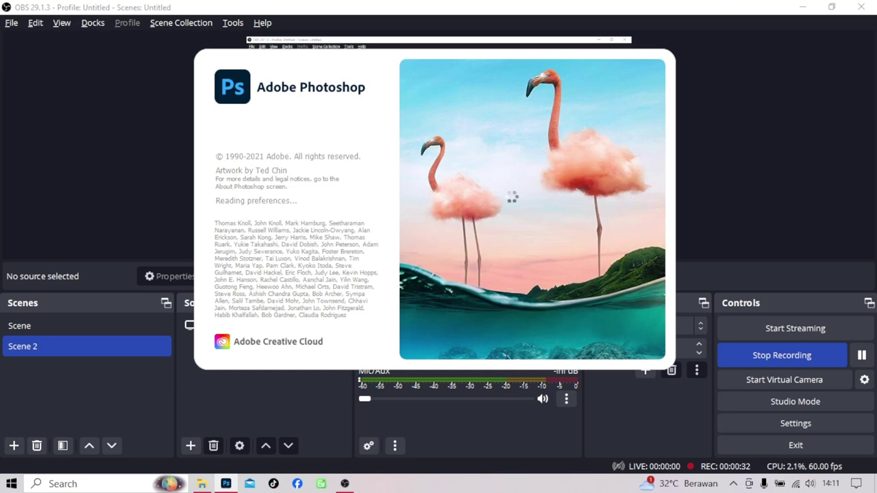
- Switch from the OBS recording to the Photoshop welcome screen once it has loaded
key("alt+Tab")
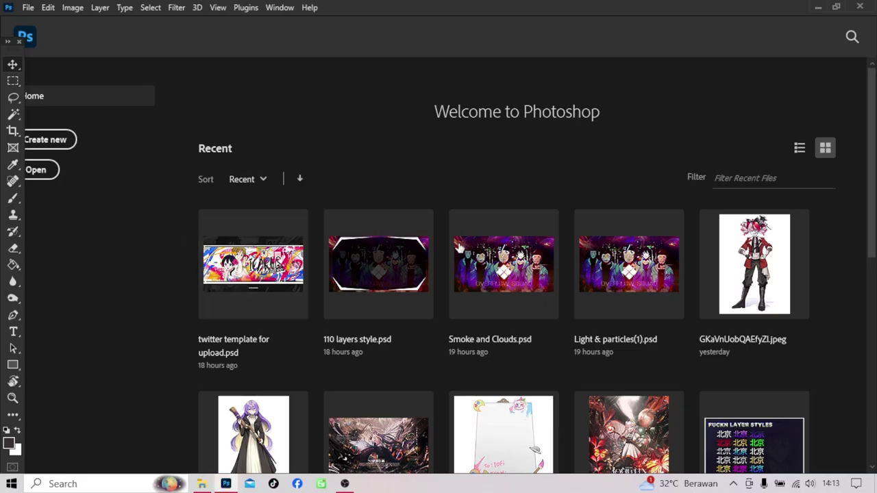
- Create a new 1080 × 1350 px document from the ig preset
key("ctrl+n")
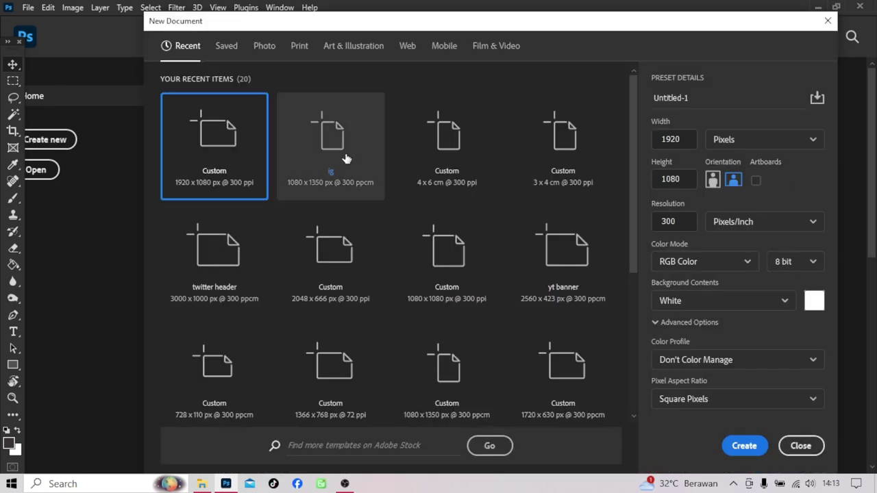
left_click(346, 159)
left_click(745, 446)
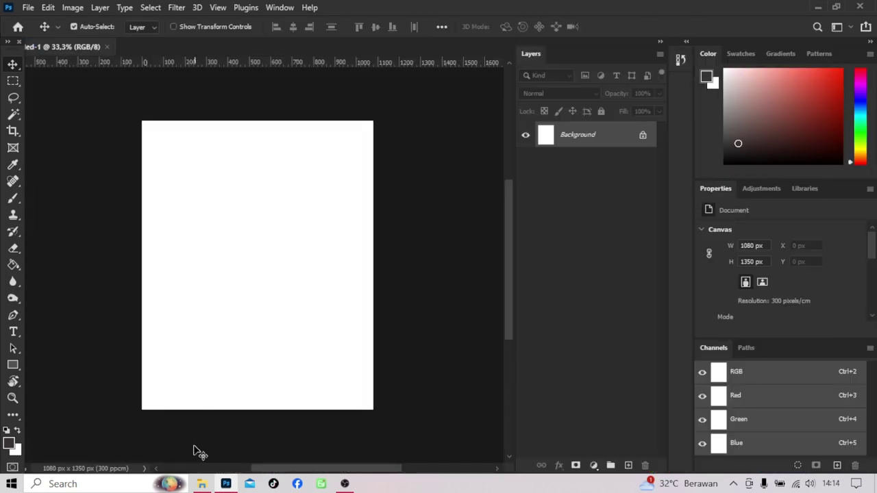
- Place render.png from File Explorer into the document and enlarge it
left_click(202, 483)
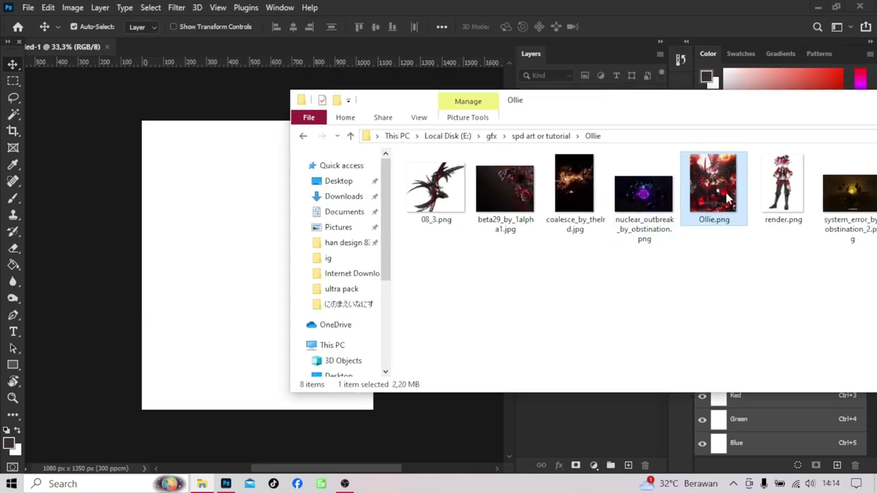
left_click(781, 189)
left_click_drag(776, 195, 253, 196)
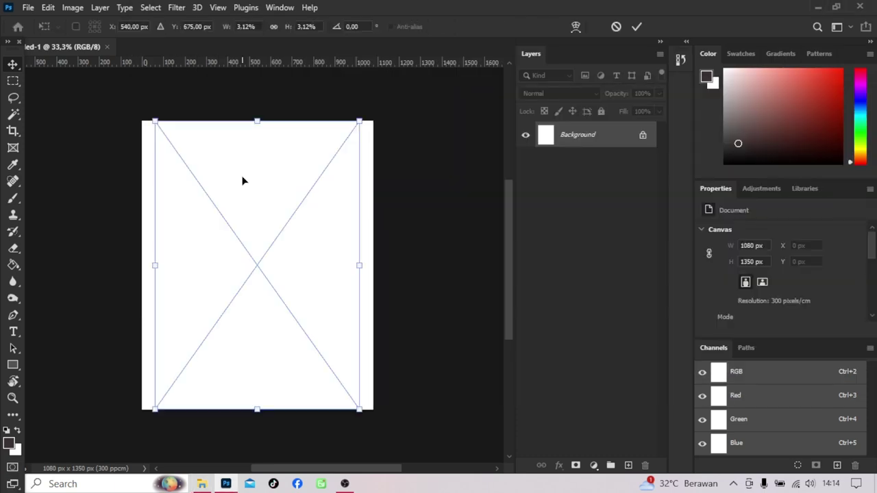
left_click_drag(337, 170, 343, 144)
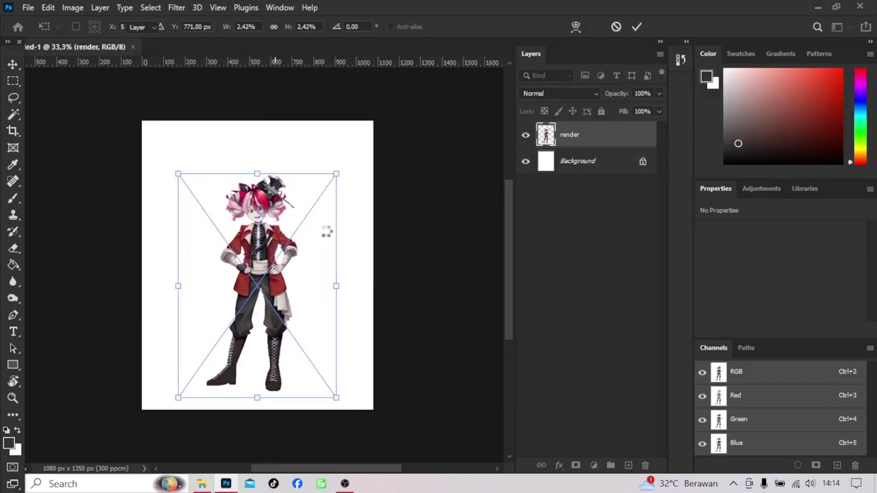
- Place the 08_3.png shard image, enlarged, and rotate a shard copy roughly upside down
key("Return")
key("alt+Tab")
left_click_drag(434, 194, 261, 226)
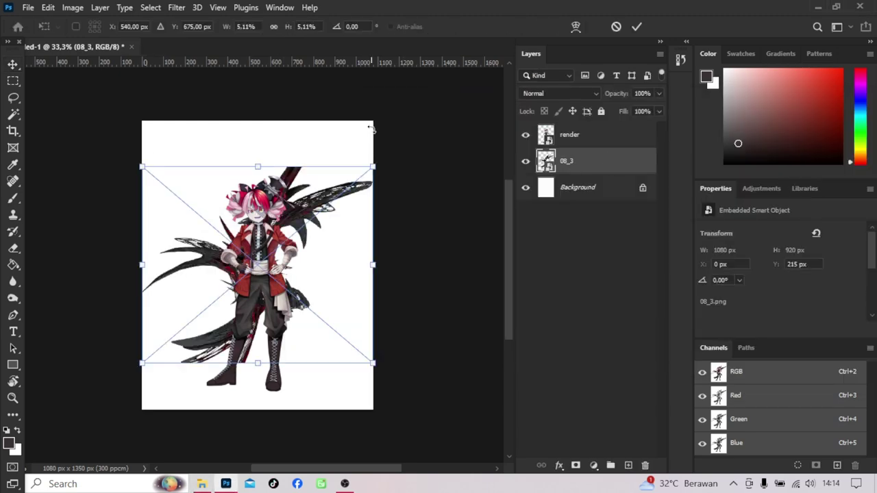
mouse_move(383, 113)
left_mouse_down()
mouse_move(322, 175)
mouse_move(389, 163)
mouse_move(383, 195)
left_mouse_up()
key("Return")
key("ctrl+t")
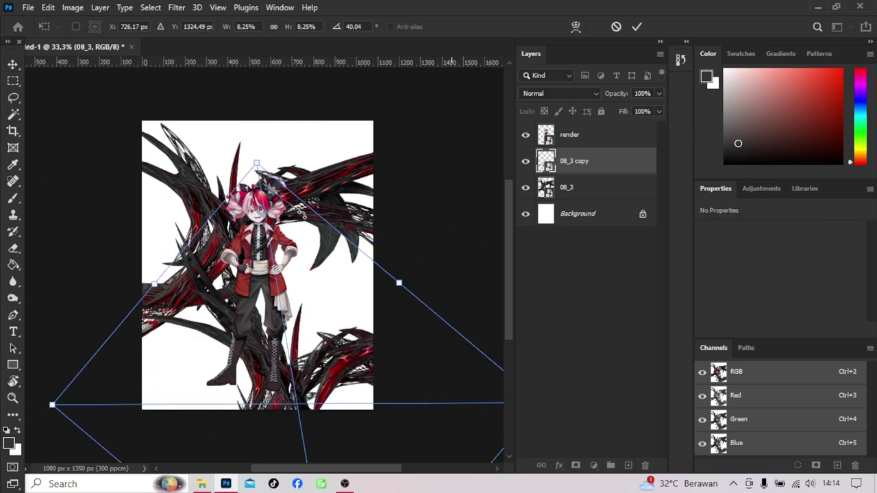
mouse_move(241, 426)
left_mouse_down()
mouse_move(416, 212)
mouse_move(382, 290)
left_mouse_up()
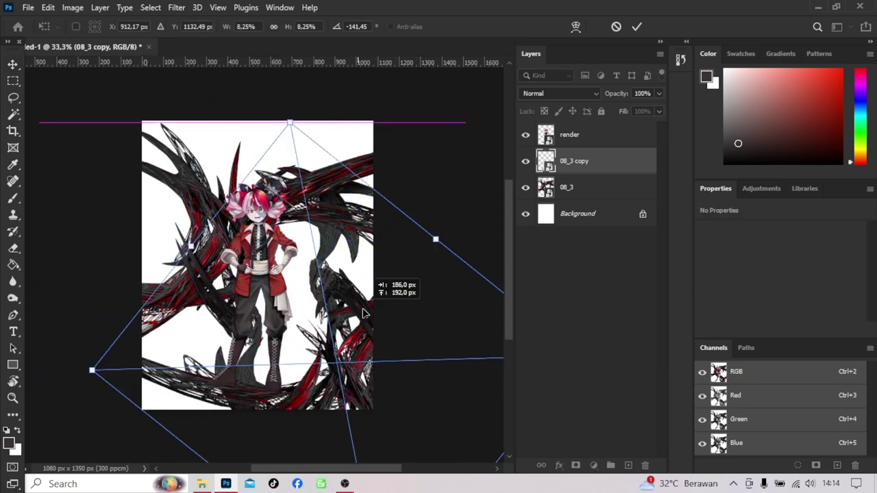
key("Return")
- Duplicate the shards as 08_3 copy 2 above the character, scaled and rotated toward the lower left
key("ctrl+j")
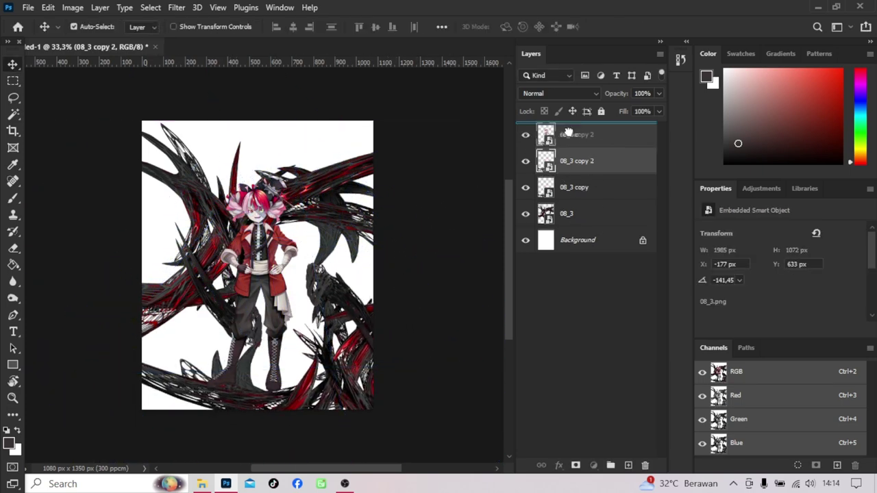
left_click_drag(563, 168, 563, 130)
key("ctrl+t")
left_click_drag(65, 249, 48, 274)
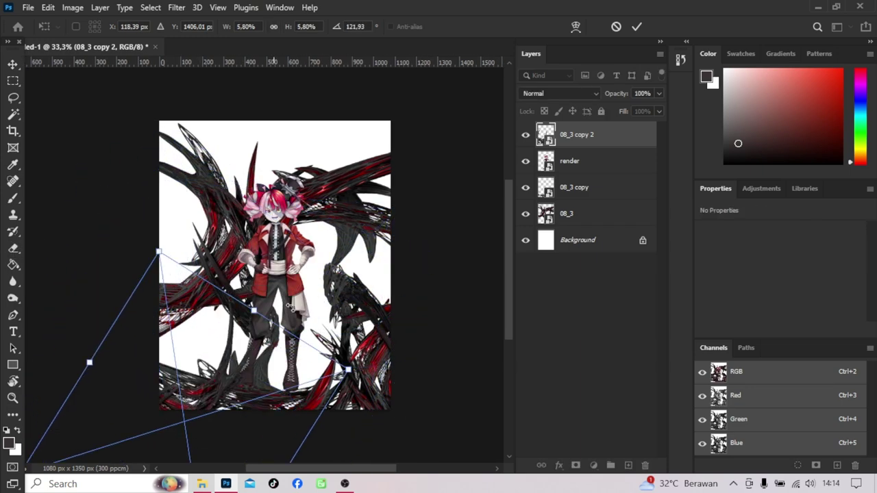
mouse_move(306, 213)
left_mouse_down()
mouse_move(216, 385)
mouse_move(314, 303)
left_mouse_up()
left_click_drag(216, 353, 166, 349)
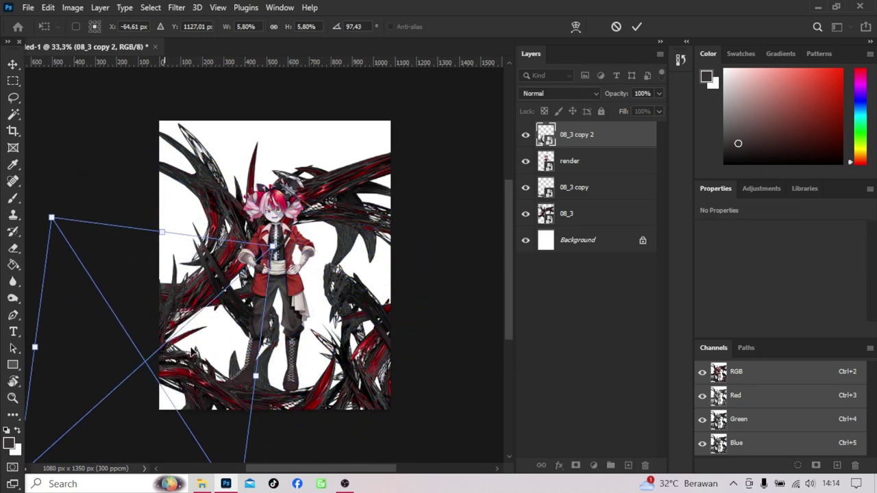
left_click_drag(312, 370, 316, 356)
left_click_drag(255, 367, 237, 348)
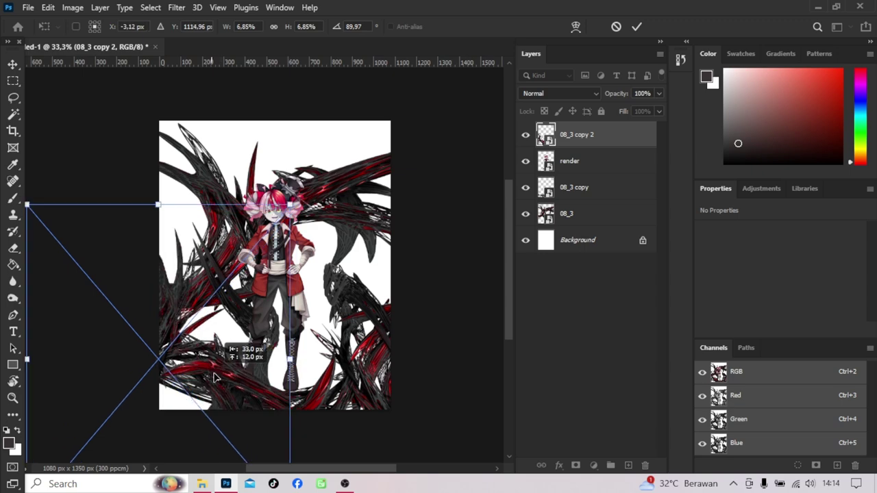
key("Return")
- Move 08_3 copy 3 just above Background, enlarged about double and rotated about 39° behind her
left_click_drag(577, 135, 567, 252)
key("ctrl+t")
left_click_drag(295, 452, 409, 301)
mouse_move(264, 216)
left_mouse_down()
mouse_move(317, 217)
mouse_move(343, 205)
left_mouse_up()
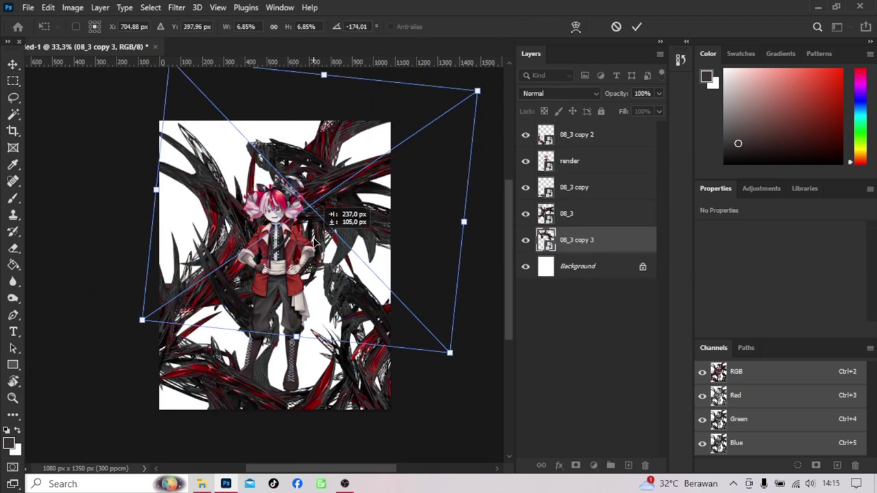
mouse_move(483, 91)
left_mouse_down()
mouse_move(253, 281)
mouse_move(315, 165)
left_mouse_up()
left_click_drag(352, 122, 371, 128)
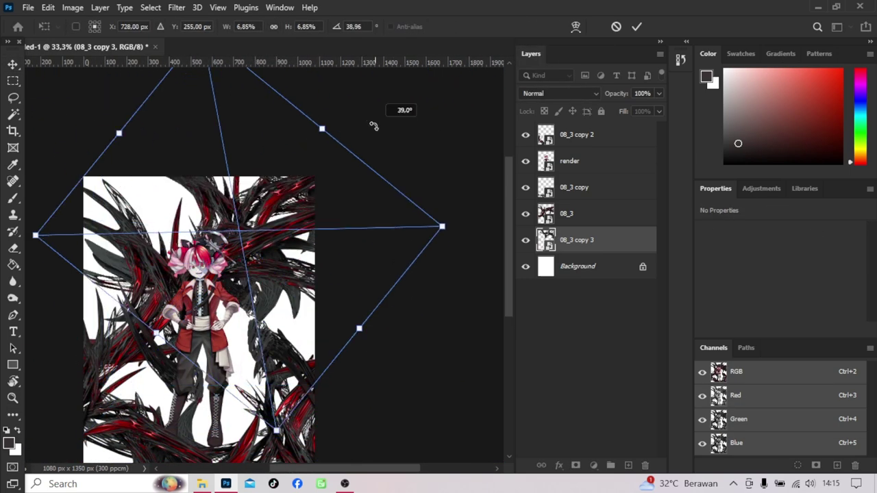
left_click_drag(372, 167, 434, 323)
left_click_drag(259, 161, 260, 318)
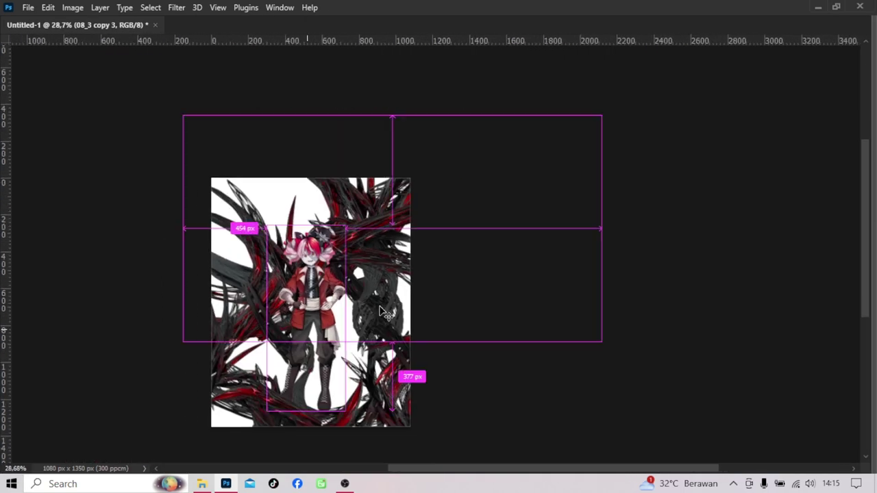
left_click_drag(381, 312, 393, 298)
key("ctrl+t")
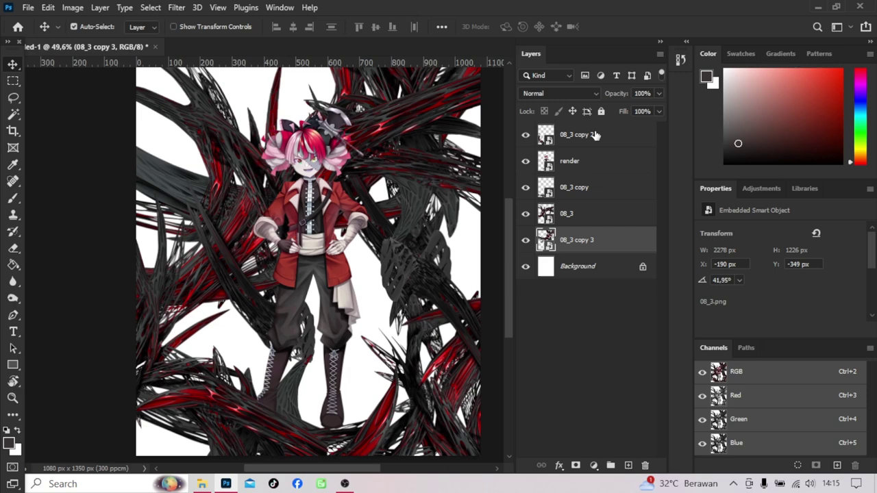
- Add a Brightness/Contrast layer clipped to the render character and lower its brightness
left_click(576, 161)
left_click(594, 465)
left_click(616, 273)
key("ctrl+alt+g")
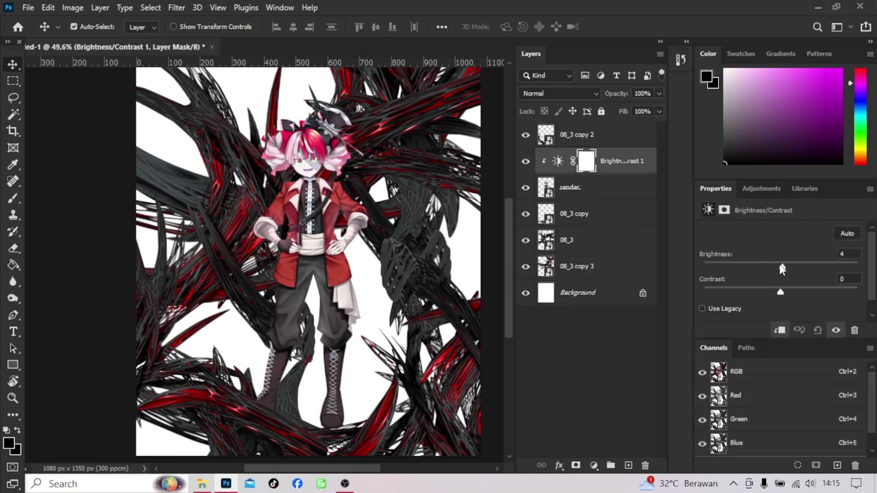
left_click_drag(778, 267, 763, 267)
- Add a Gradient Fill clipped to the character in Overlay mode, and tweak brightness
left_click(593, 465)
left_click(626, 252)
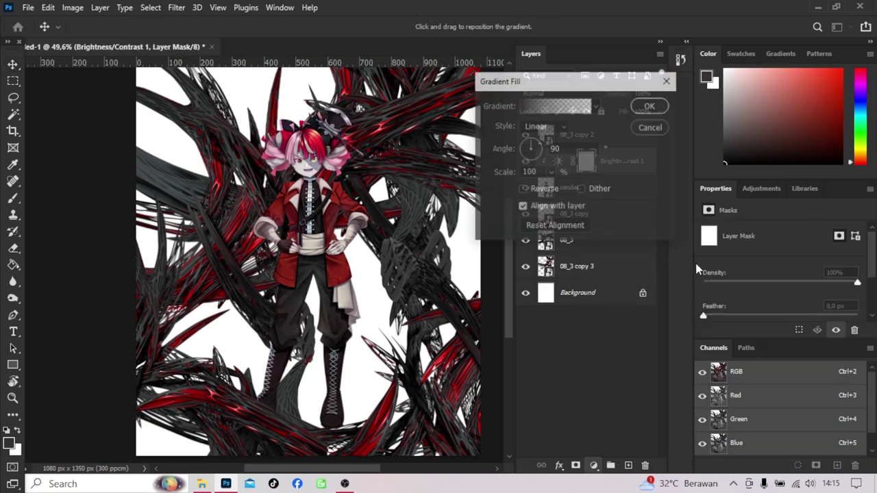
key("Return")
right_click(600, 162)
left_click(649, 246)
left_click(558, 93)
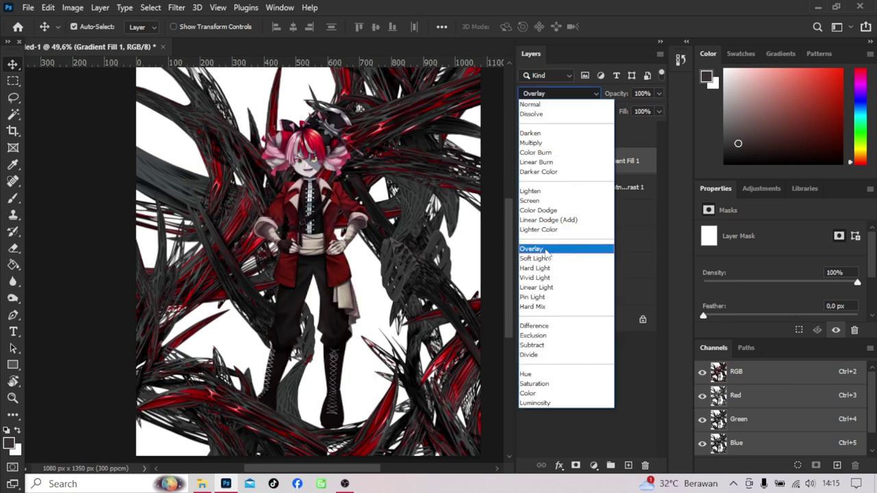
left_click(548, 249)
left_click_drag(763, 266, 774, 267)
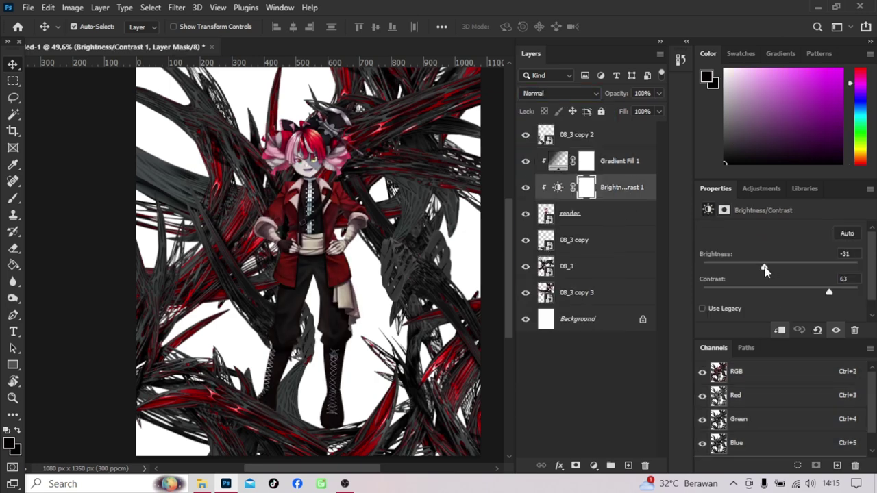
- Add a Color Lookup clipped to the character using DropBlues.3DL
left_click(593, 465)
left_click(644, 396)
right_click(619, 161)
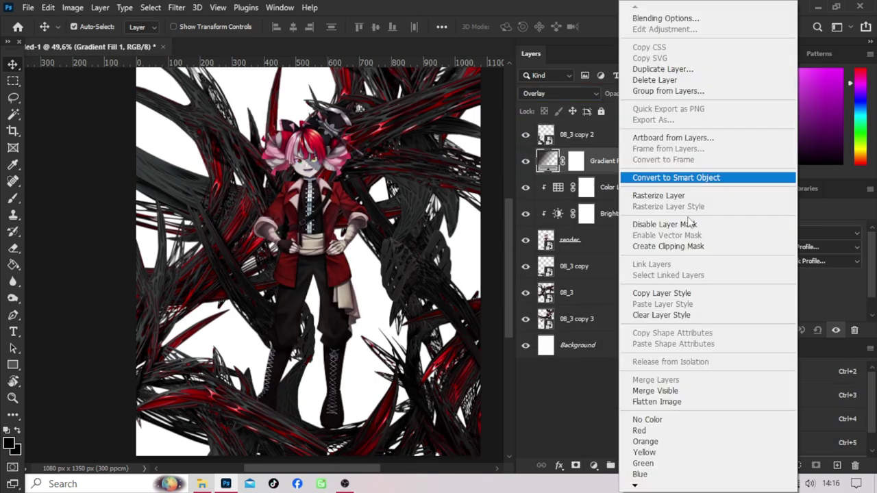
left_click(668, 246)
left_click(795, 235)
scroll(726, 274, "down", 5)
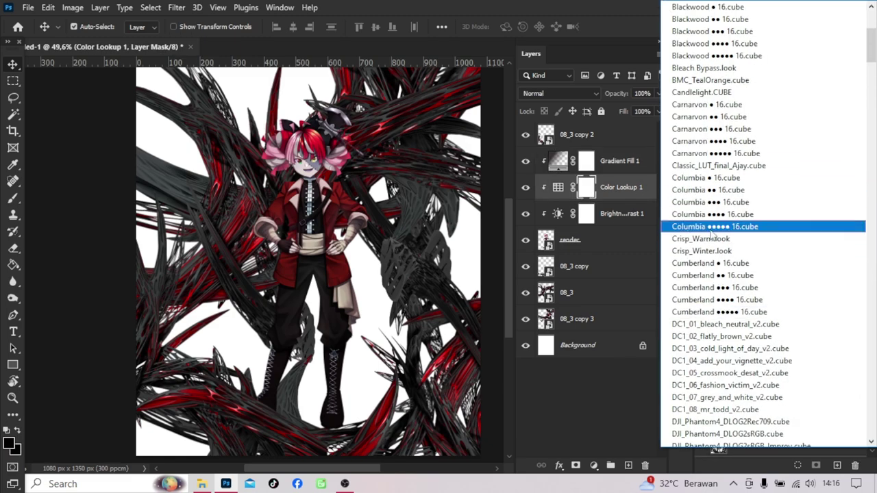
scroll(726, 274, "down", 5)
scroll(691, 172, "down", 5)
left_click(691, 165)
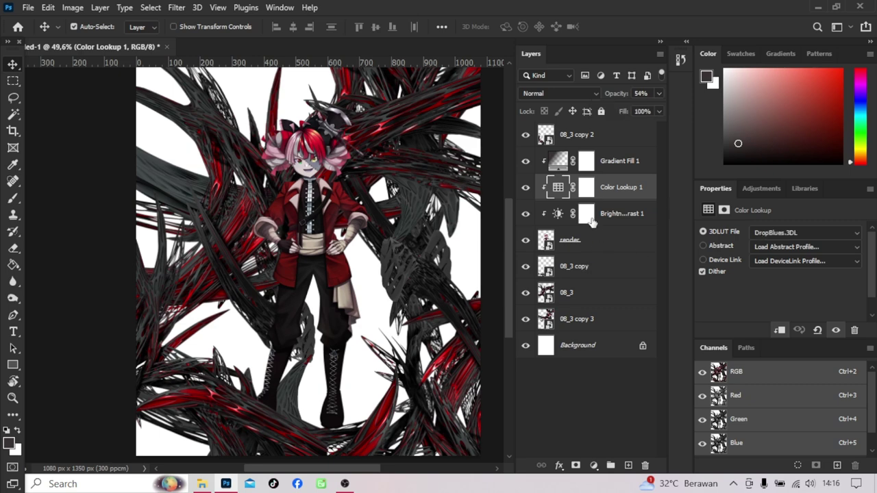
- Darken the shard layers nearly black with clipped Brightness/Contrast layers at −76 brightness, 66 contrast
left_click(593, 318)
left_click(593, 465)
left_click(616, 278)
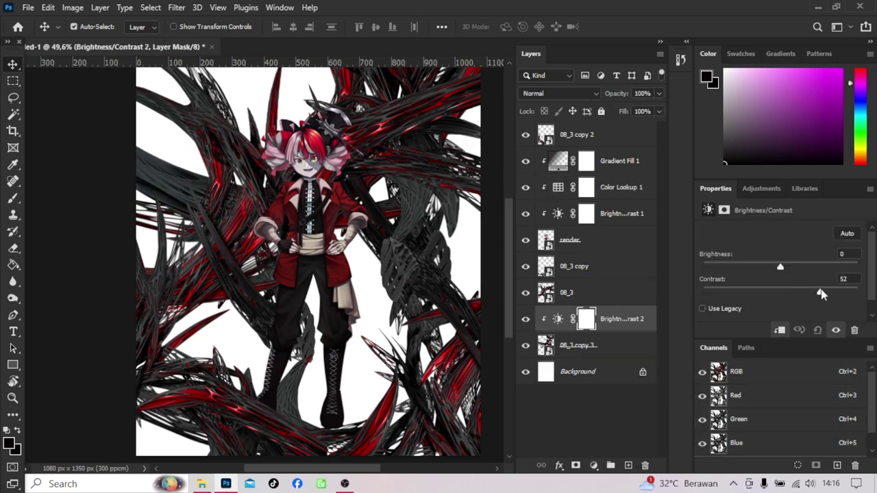
mouse_move(593, 319)
left_mouse_down()
mouse_move(593, 280)
mouse_move(615, 259)
mouse_move(615, 127)
left_mouse_up()
left_click(779, 330)
left_click(780, 330)
scroll(461, 161, "down", 3)
scroll(461, 161, "up", 2)
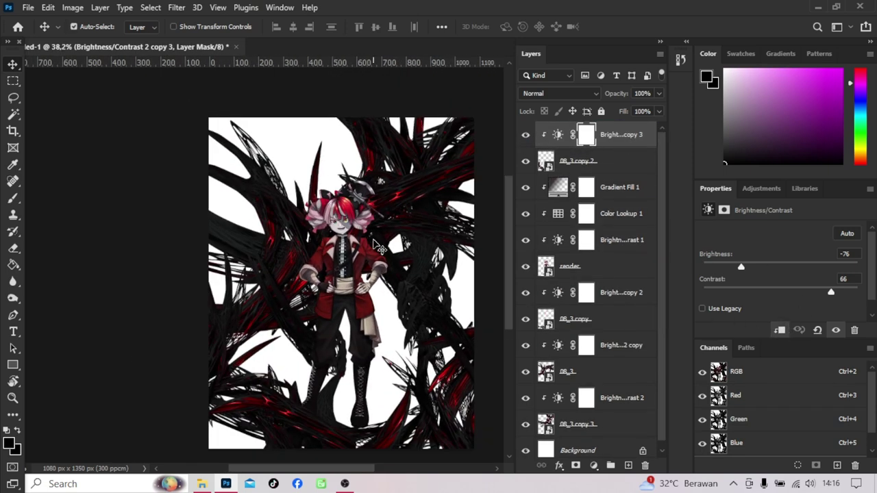
scroll(460, 162, "down", 1)
left_click(460, 161)
left_click(176, 8)
- Apply a radius 5 Box Blur to the 08_3 and 08_3 copy 3 shard layers
left_click(370, 223)
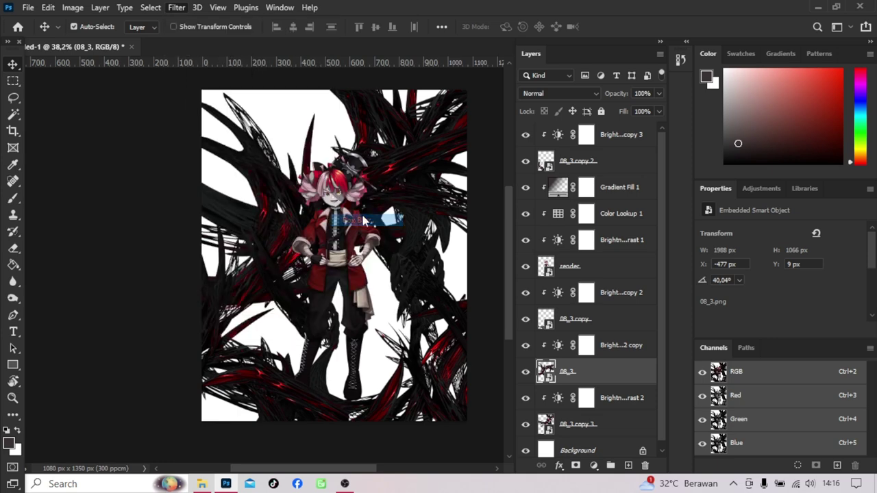
left_click(743, 111)
left_click(370, 172)
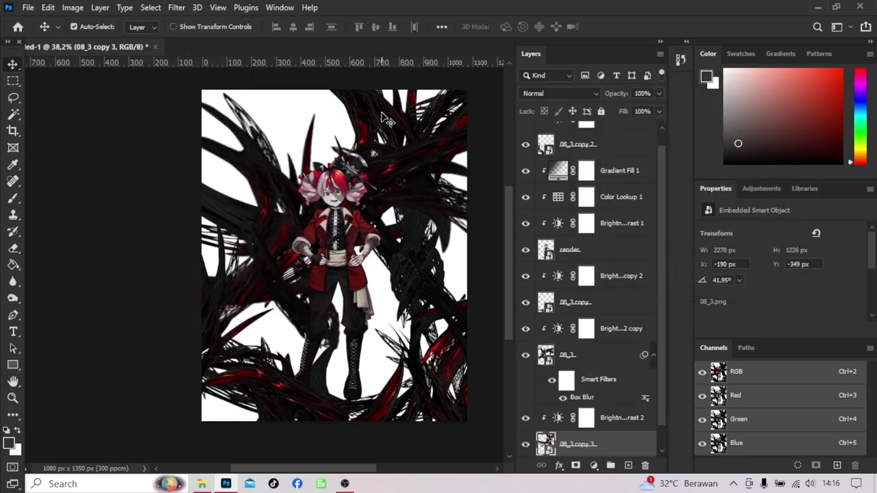
left_click(176, 8)
left_click(391, 220)
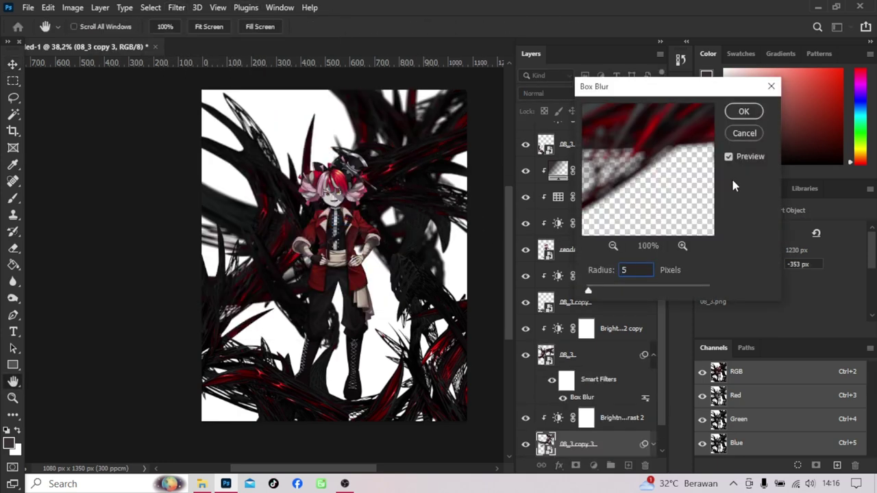
left_click(743, 111)
- Shift the blurred shard layers slightly, then duplicate one and bring the copy to the top
key("v")
left_click_drag(422, 224, 433, 251)
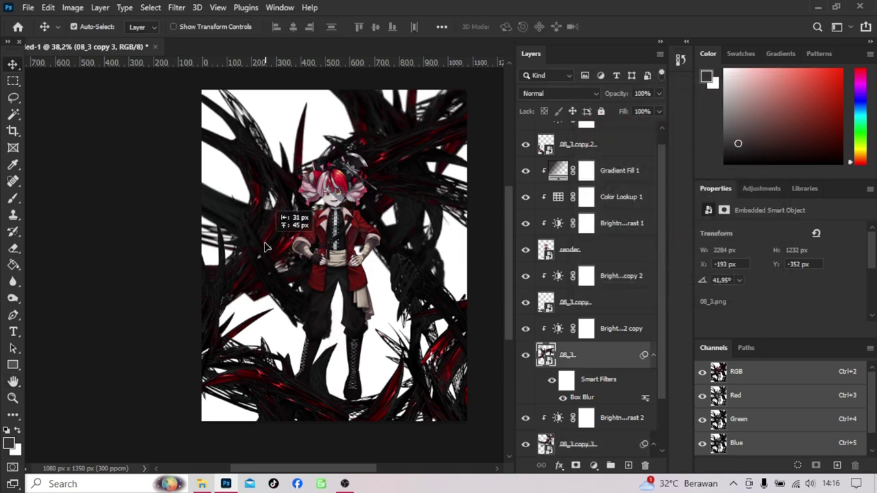
scroll(583, 308, "down", 1)
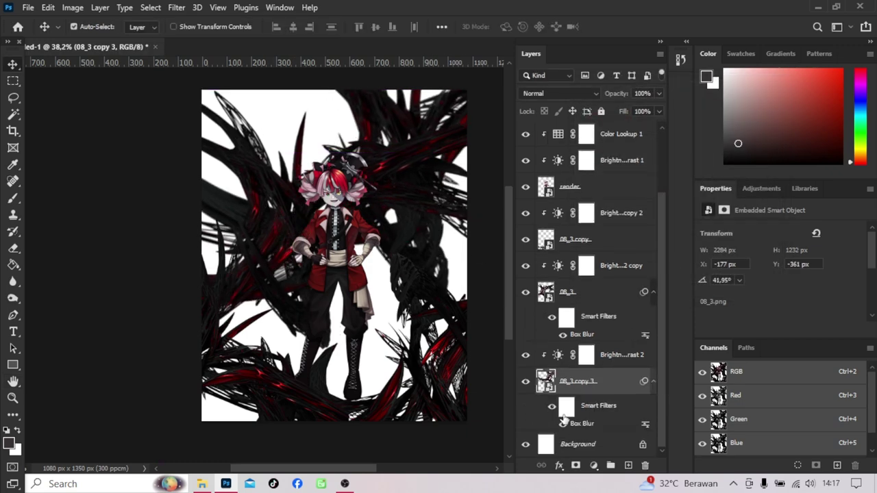
left_click(525, 239)
left_click(575, 239)
left_click_drag(404, 343, 423, 370)
key("ctrl+j")
key("ctrl+shift+bracketright")
- Scale and rotate the copied shards, then open Notepad for the note 'sorry I forgot the background TwT'
key("ctrl+t")
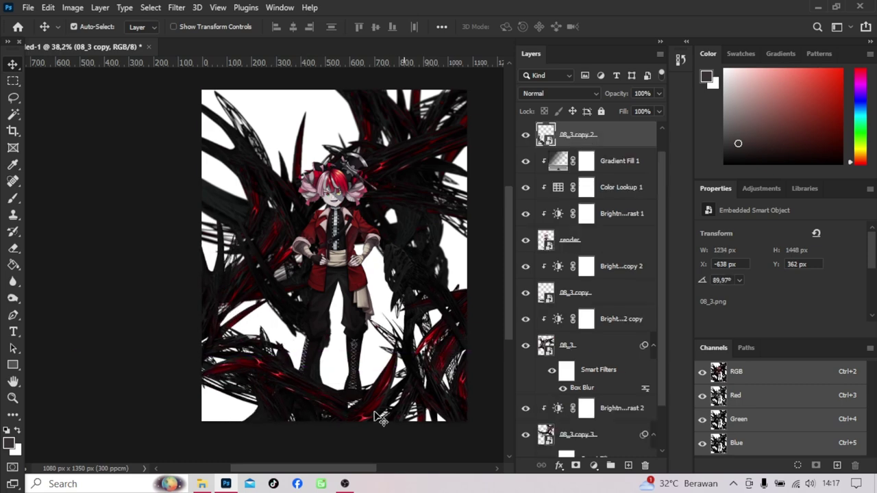
mouse_move(322, 370)
left_mouse_down()
mouse_move(373, 395)
mouse_move(339, 396)
left_mouse_up()
key("Return")
key("super+r")
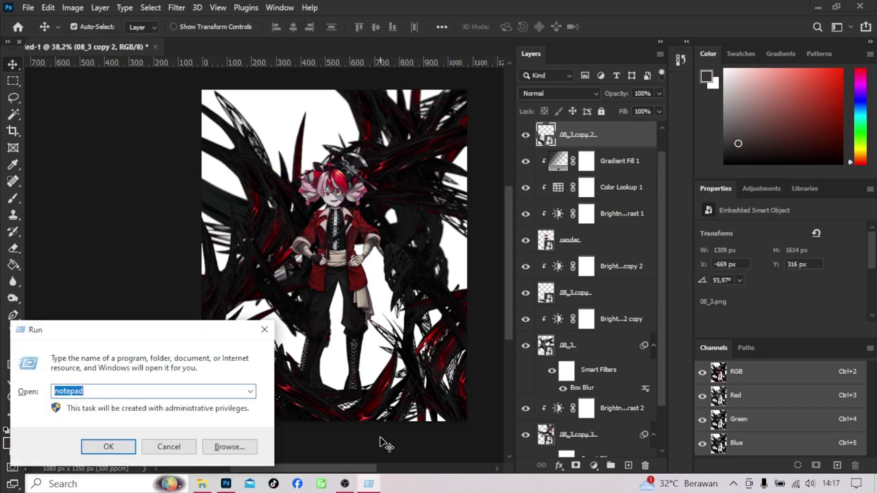
key("Return")
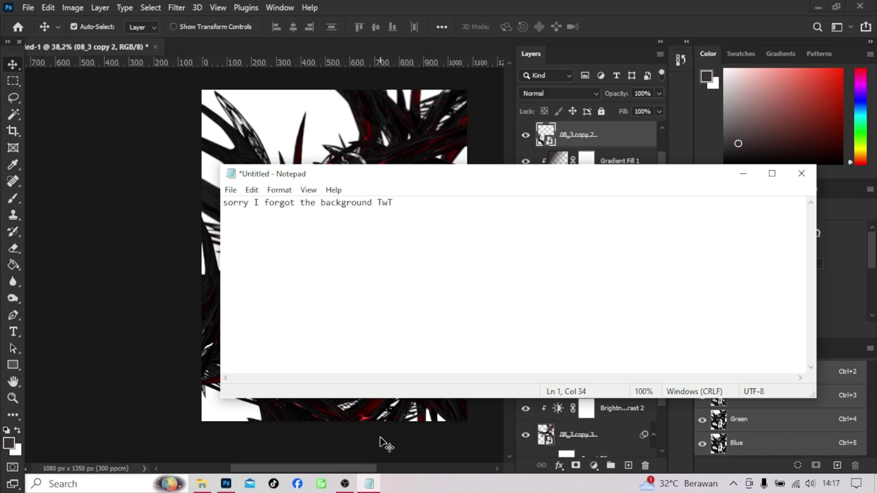
- Place +++Bonus.jpg from gfx > materials > adam pack 2 > Background into the poster
left_click(368, 484)
left_click(201, 484)
left_click(533, 136)
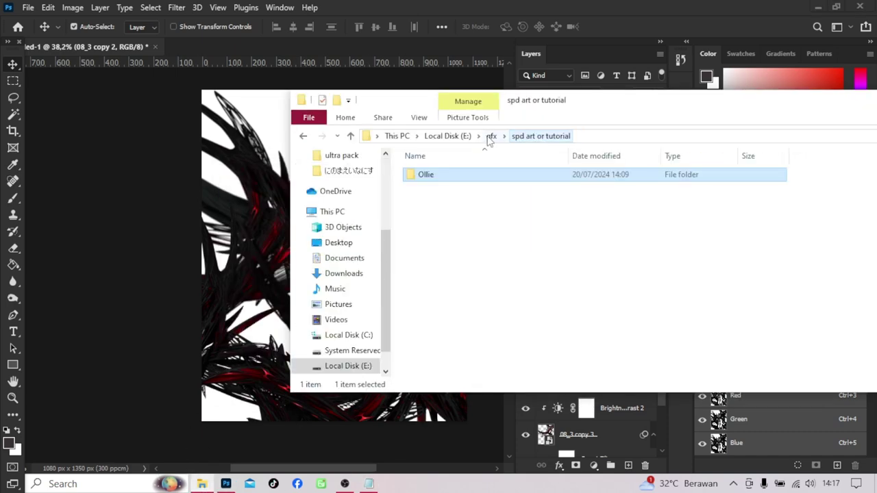
left_click(491, 135)
left_click(428, 189)
double_click(436, 201)
double_click(430, 186)
left_click_drag(479, 100, 283, 51)
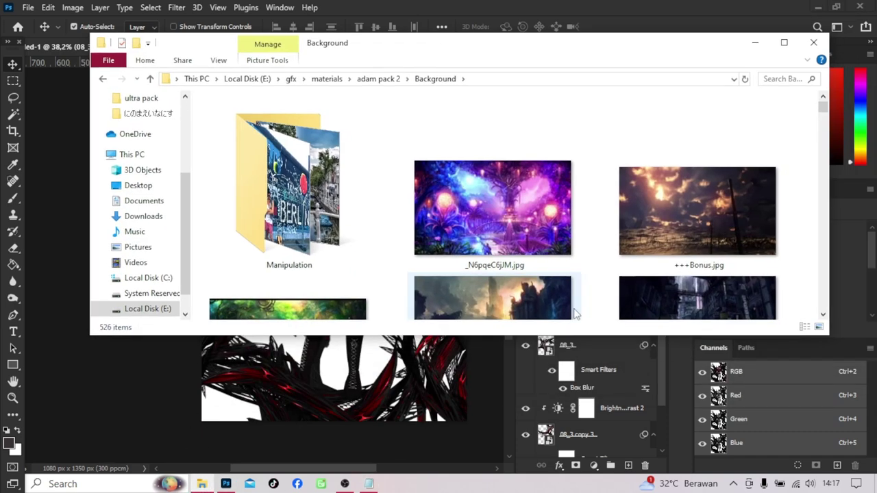
left_click(437, 386)
key("alt+Tab")
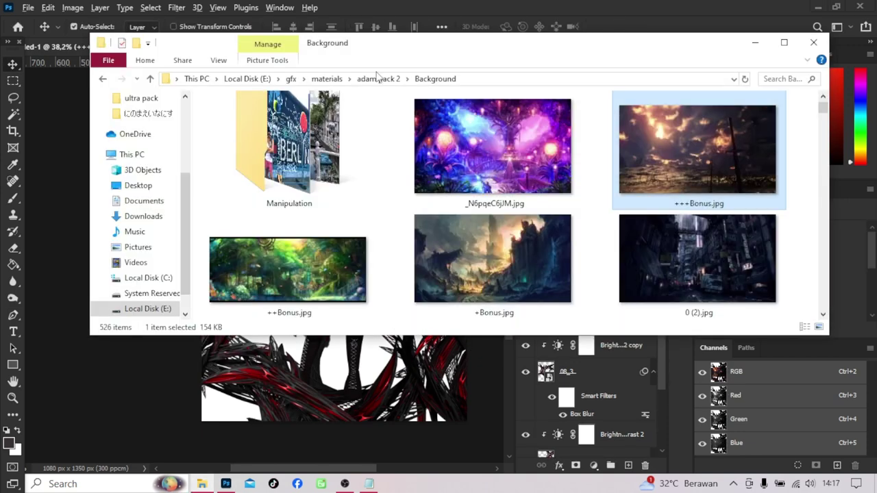
- Return File Explorer to the spd art or tutorial folder and go back to Photoshop
left_click(290, 78)
double_click(251, 172)
left_click(226, 484)
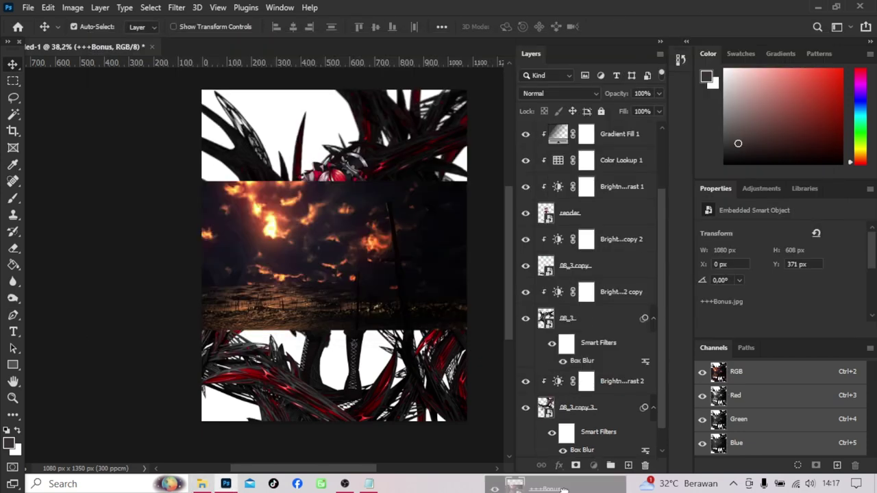
scroll(619, 429, "down", 1)
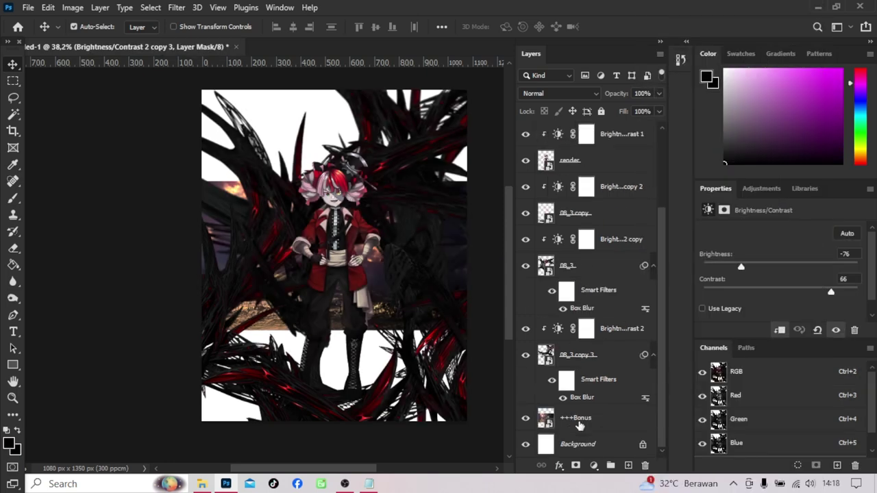
- Clip the brightness adjustment to the shards and enlarge the sky to cover the upper canvas
left_click(579, 424)
key("Tab")
key("ctrl+t")
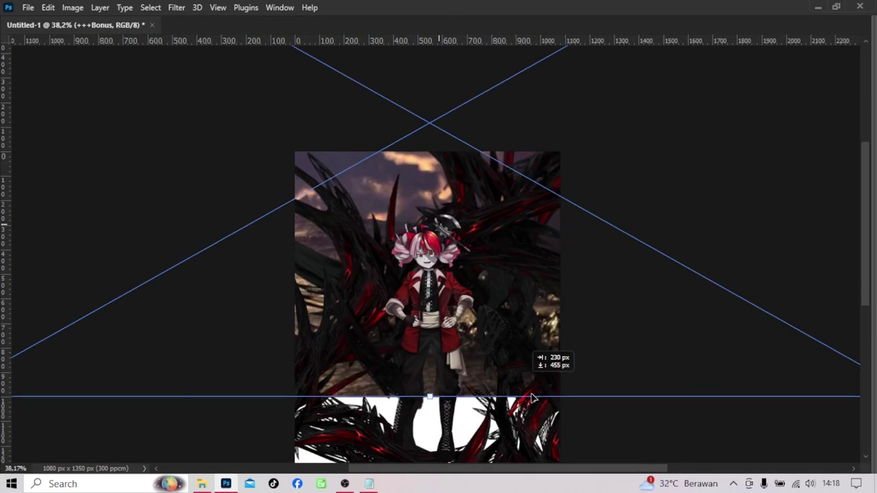
mouse_move(435, 47)
left_mouse_down()
mouse_move(494, 317)
mouse_move(593, 289)
left_mouse_up()
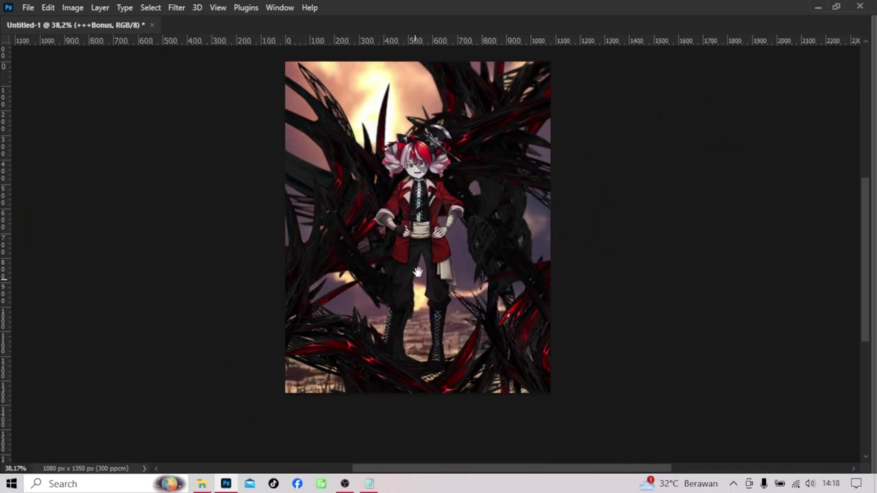
key("Tab")
- Add Brightness/Contrast 3 that darkens the sky and raises its contrast
left_click(596, 466)
left_click(626, 276)
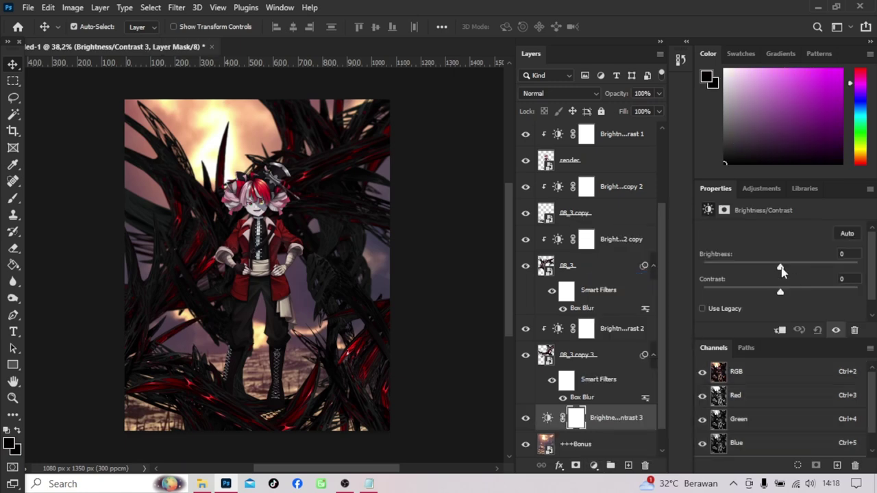
left_click_drag(778, 267, 724, 267)
left_click_drag(778, 292, 828, 293)
- Add a DropBlues.3DL Color Lookup and a −100 Vibrance adjustment over the sky
left_click(593, 466)
left_click(617, 389)
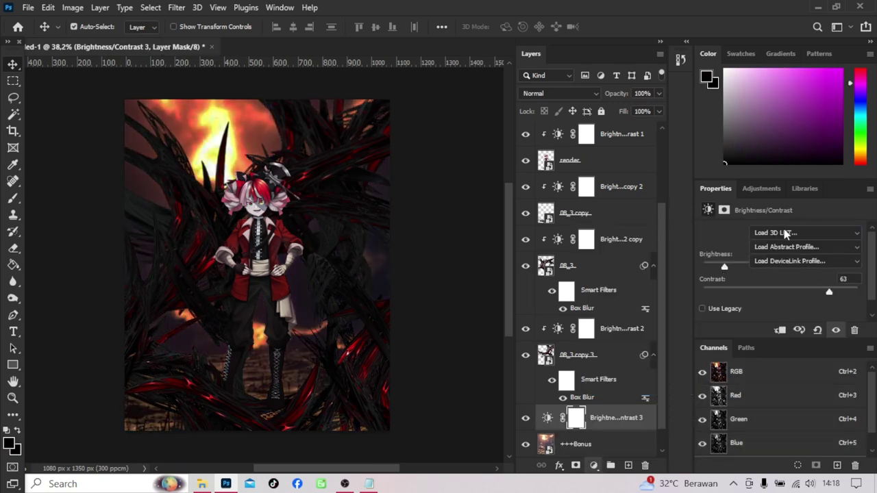
left_click(801, 235)
scroll(712, 306, "down", 5)
left_click(695, 348)
left_click(593, 466)
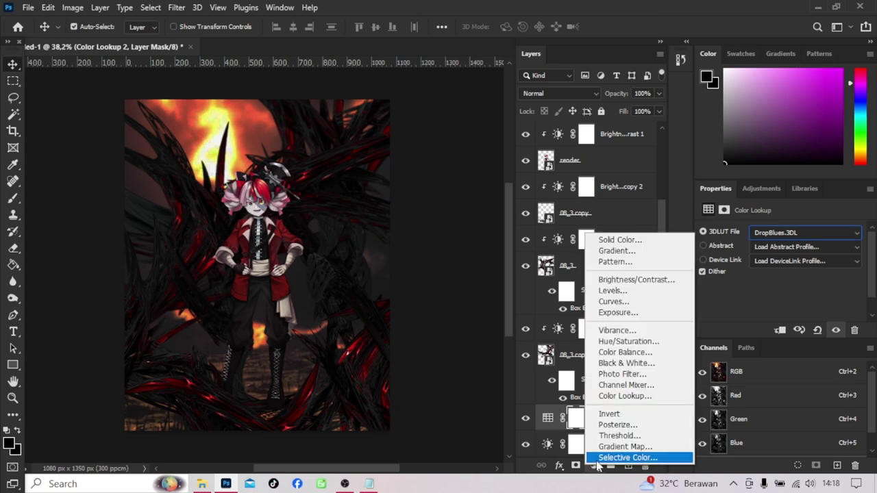
left_click(628, 313)
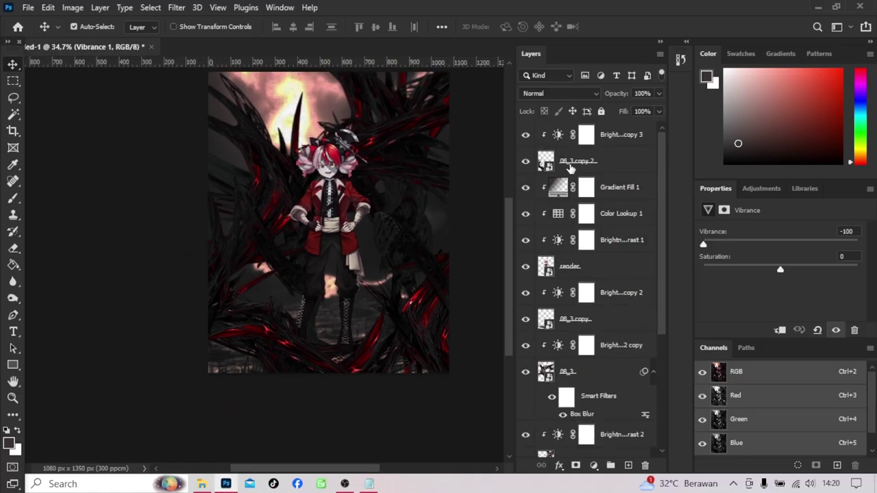
- Add an empty Layer 1 set to Overlay blend mode
left_click(628, 465)
left_click(555, 94)
left_click(548, 252)
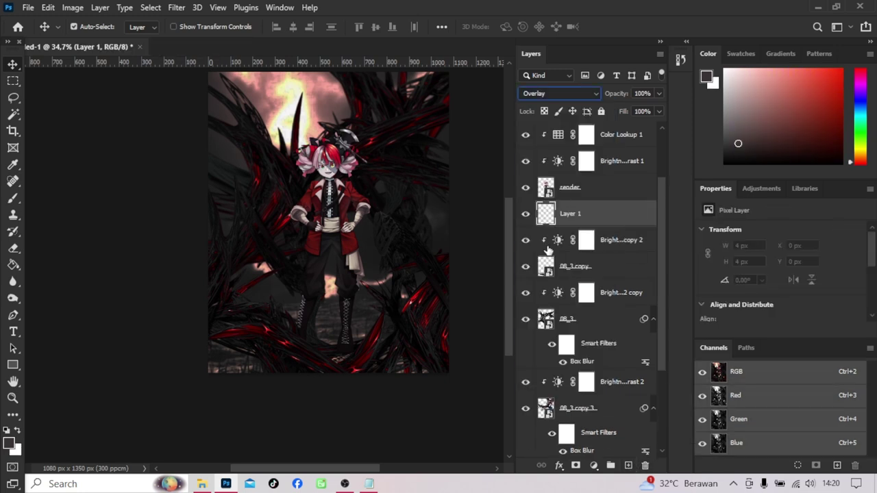
- Brush black over the poster's edges on Layer 1 and sample a dark red
key("b")
mouse_move(421, 308)
left_mouse_down()
mouse_move(412, 184)
mouse_move(429, 233)
left_mouse_up()
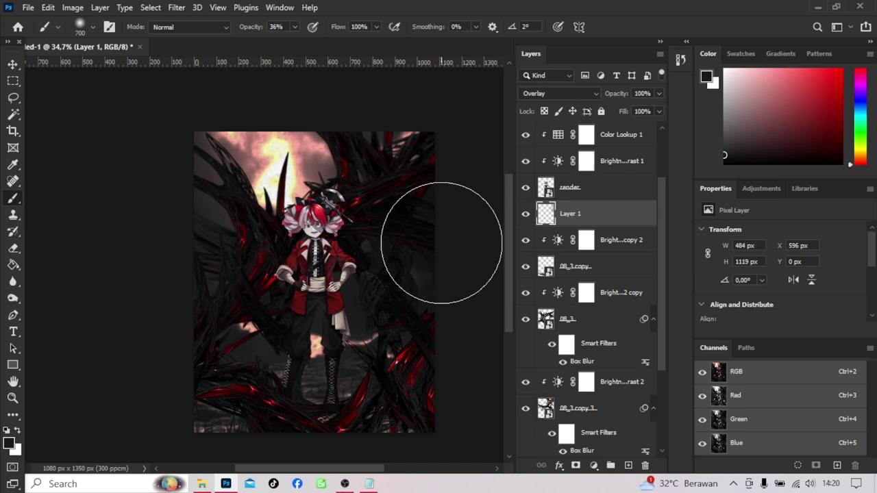
left_click(403, 342, "alt")
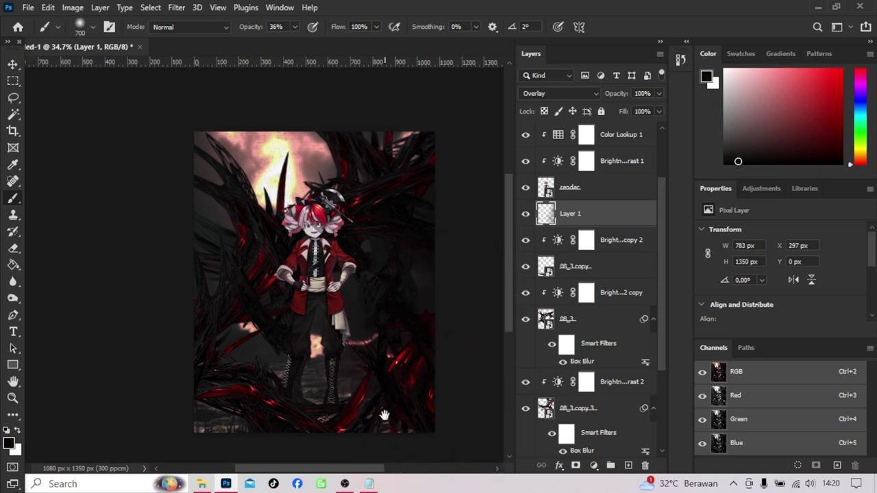
left_click_drag(385, 415, 403, 363)
left_click_drag(201, 315, 247, 381)
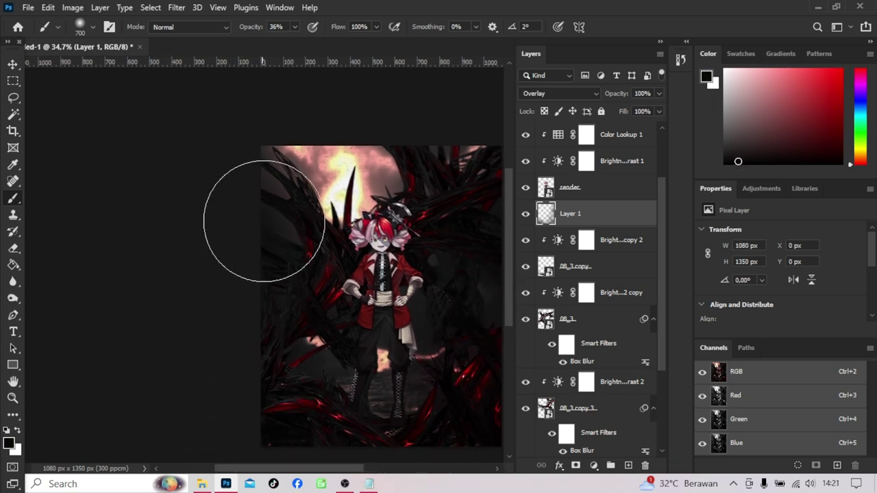
left_click_drag(243, 221, 146, 219)
left_click_drag(395, 283, 431, 275)
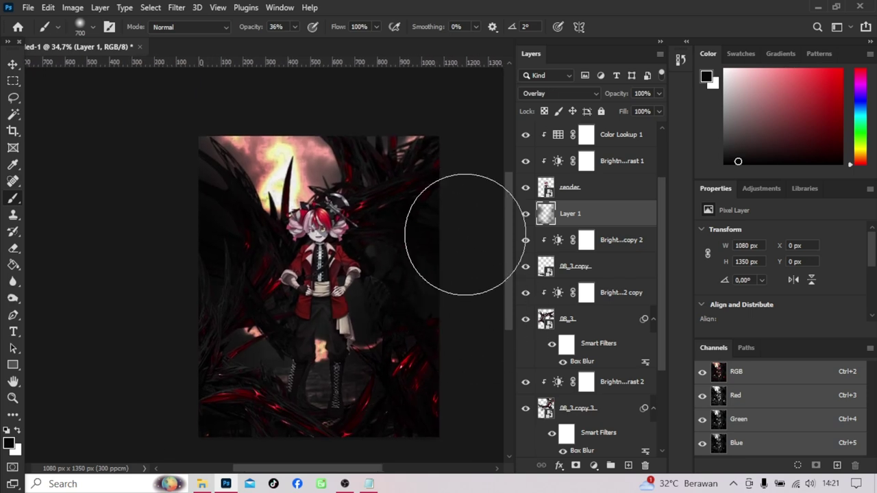
- Add a Color Dodge Layer 2 and paint a dark red glow over the shards at higher opacity
left_click(644, 465)
key("Escape")
left_click(560, 94)
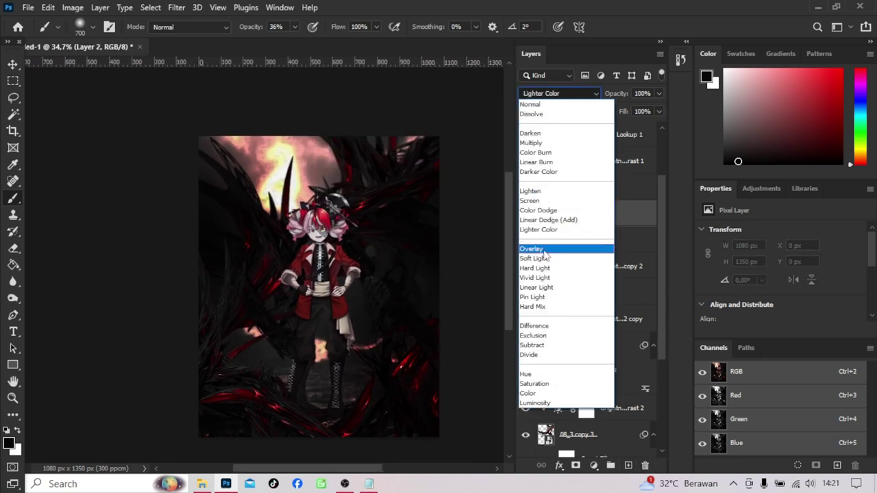
left_click(552, 211)
left_click_drag(299, 44, 314, 41)
left_click(372, 176, "alt")
left_click(387, 204)
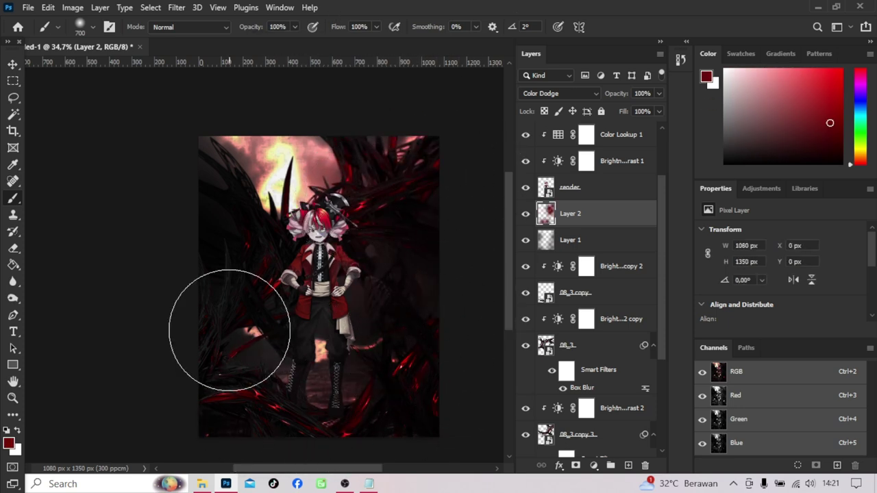
- Add an Exposure adjustment layer at +0.50 at the top of the stack
scroll(589, 274, "up", 3)
left_click(616, 134)
left_click(593, 465)
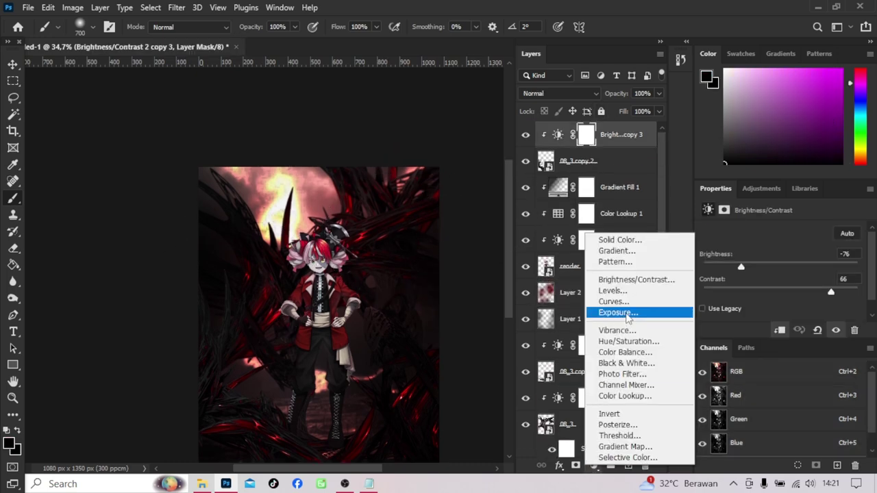
left_click(606, 310)
left_click_drag(780, 287, 781, 287)
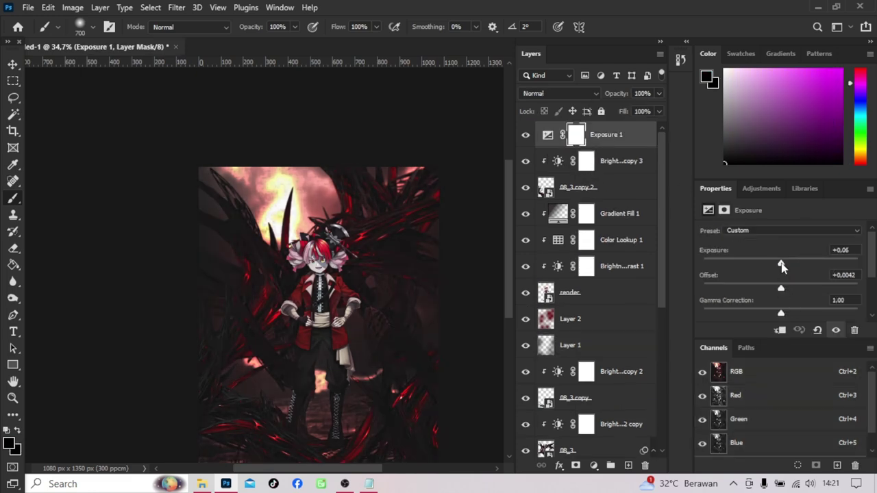
- Add a 16%-opacity Color Lookup adjustment using the Front • 16.cube LUT
left_click(593, 465)
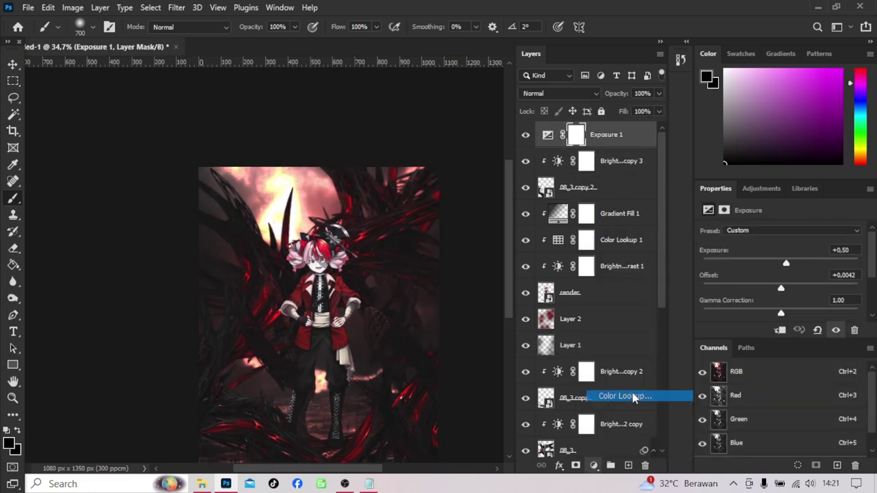
left_click(626, 396)
left_click(805, 241)
scroll(705, 289, "down", 3)
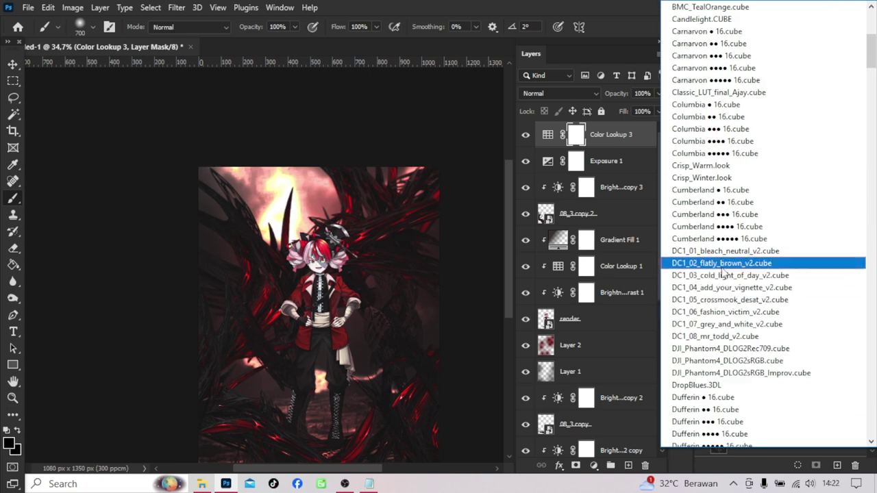
scroll(723, 272, "down", 2)
scroll(726, 288, "down", 4)
scroll(733, 321, "down", 5)
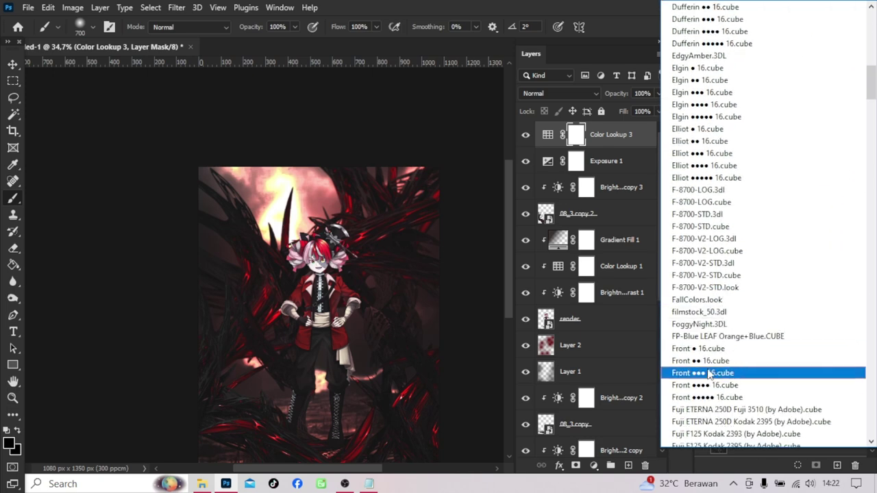
left_click(698, 348)
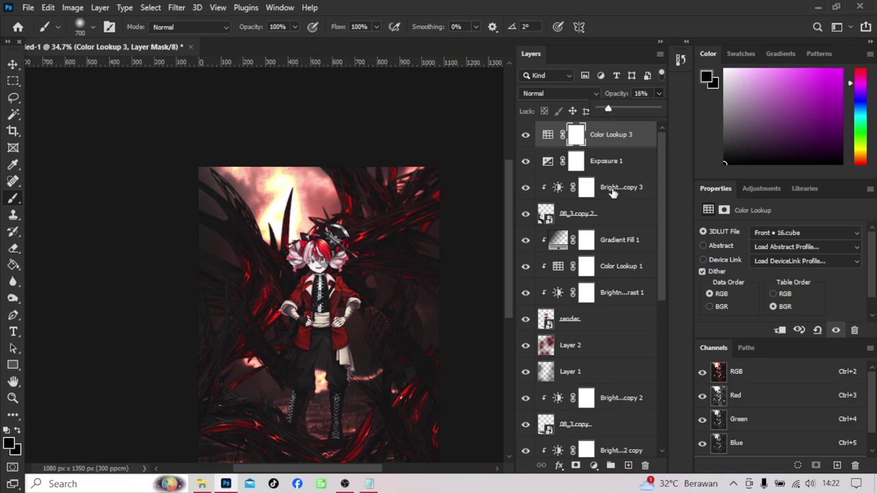
- Add a Brightness/Contrast adjustment with brightness -14 and contrast 17
left_click(593, 465)
left_click(637, 280)
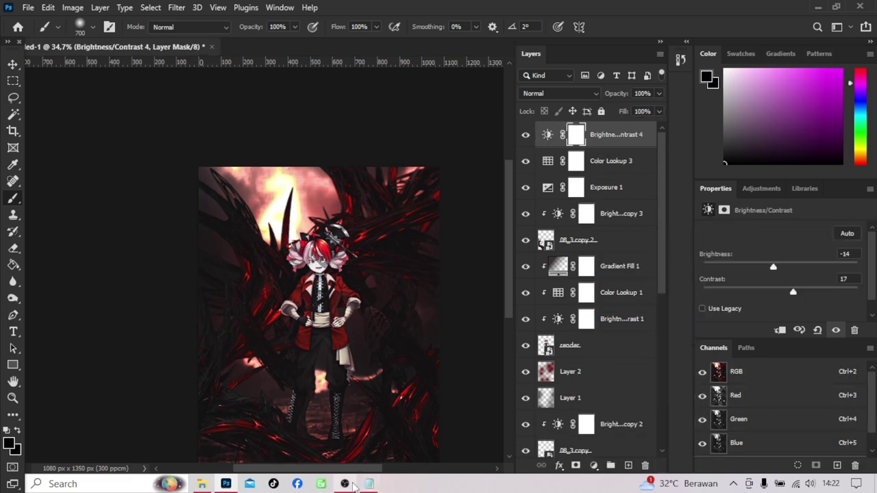
left_click(344, 484)
- Place coalesce_by_thelrd from the Ollie folder in Color Dodge mode, rotated about 54°
scroll(411, 233, "up", 2)
key("alt+Tab")
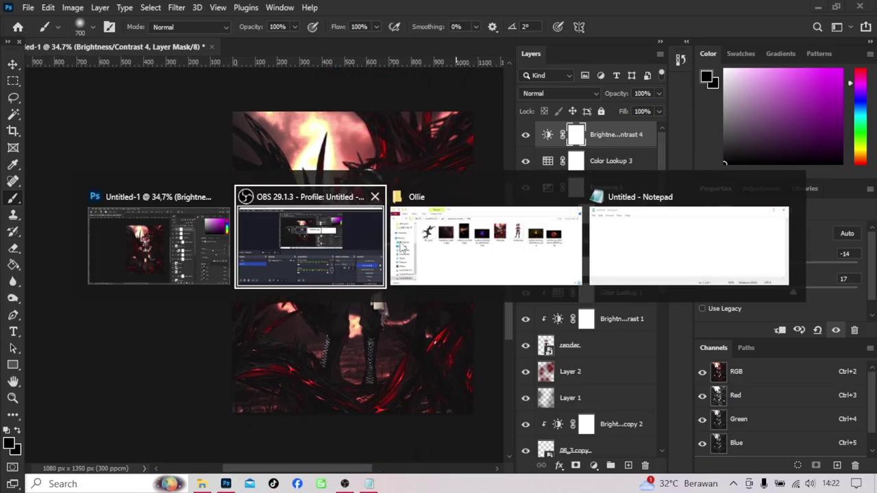
left_click(401, 247)
left_click_drag(376, 167, 329, 282)
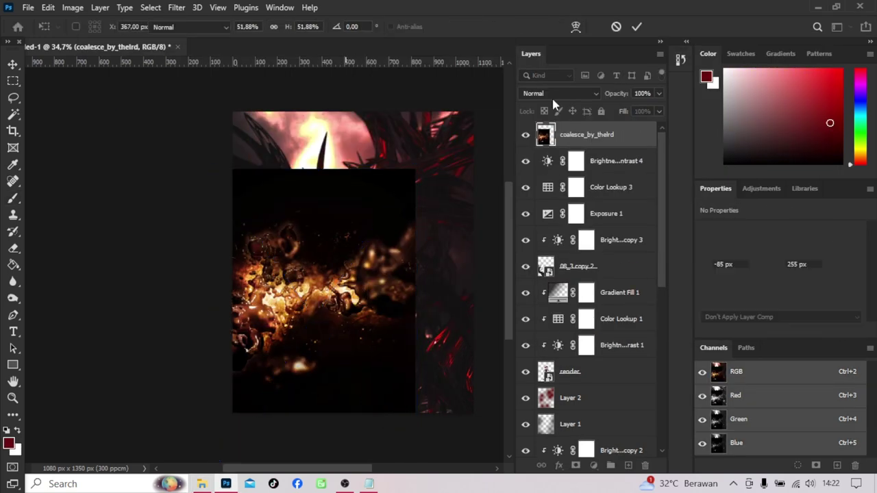
left_click(555, 93)
left_click(548, 210)
mouse_move(206, 162)
left_mouse_down()
mouse_move(329, 274)
mouse_move(410, 315)
left_mouse_up()
key("Return")
left_click(369, 484)
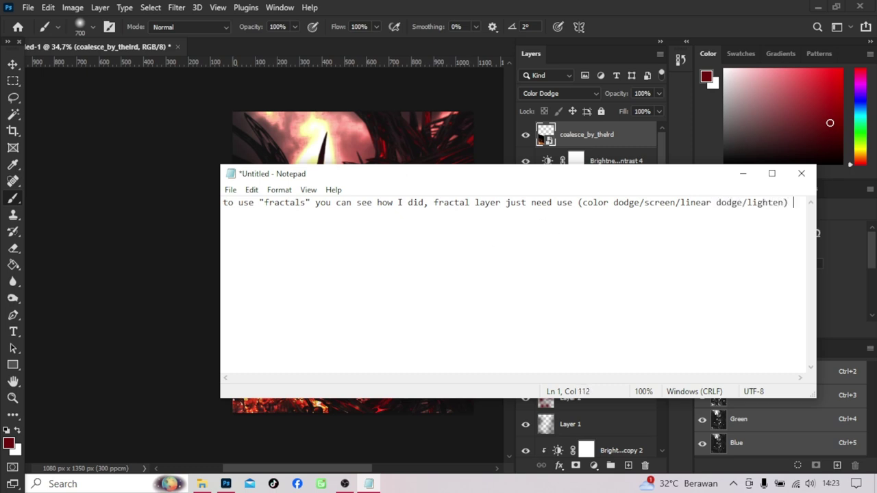
- Finish note tip 1 with 'and do erasing some part you doesnt want in it'
type("and do erasing some ")
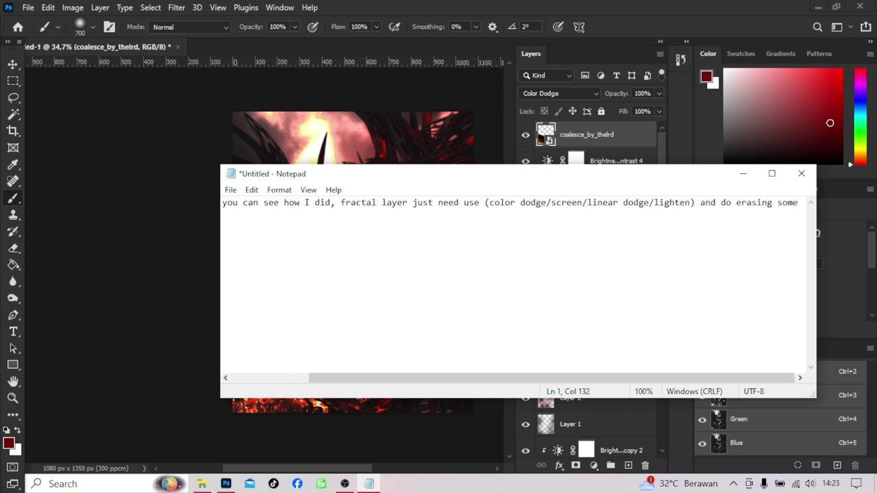
type("part you doesnt want in")
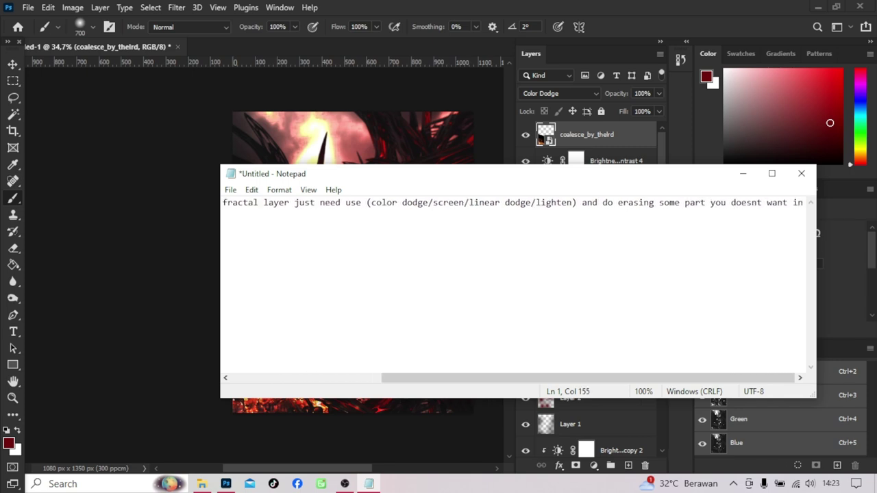
type(" it")
key("Return")
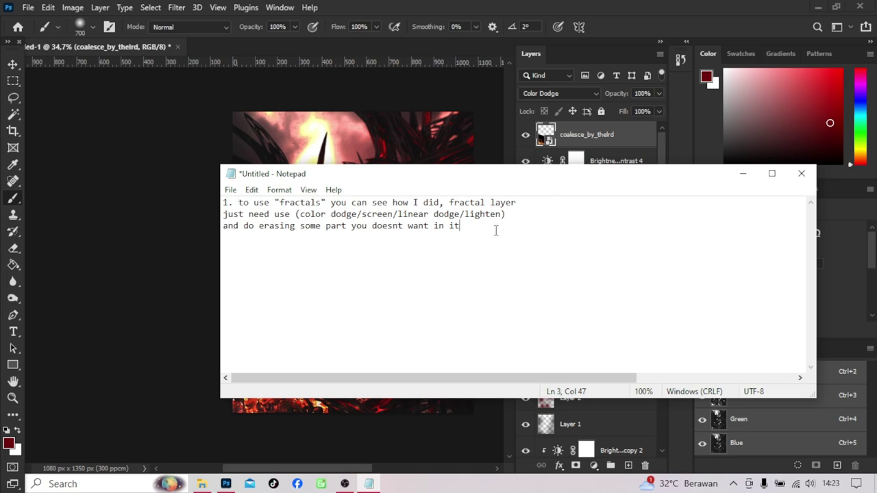
left_click(513, 4)
- Duplicate the fractal layer, moving the copy up-right and rotating it about -40°
key("ctrl+j")
key("ctrl+t")
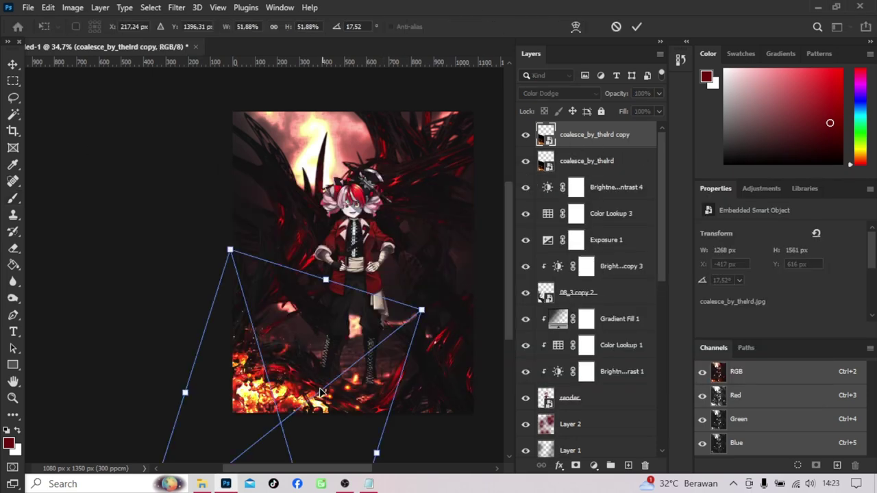
mouse_move(346, 279)
left_mouse_down()
mouse_move(490, 228)
mouse_move(512, 180)
mouse_move(506, 205)
left_mouse_up()
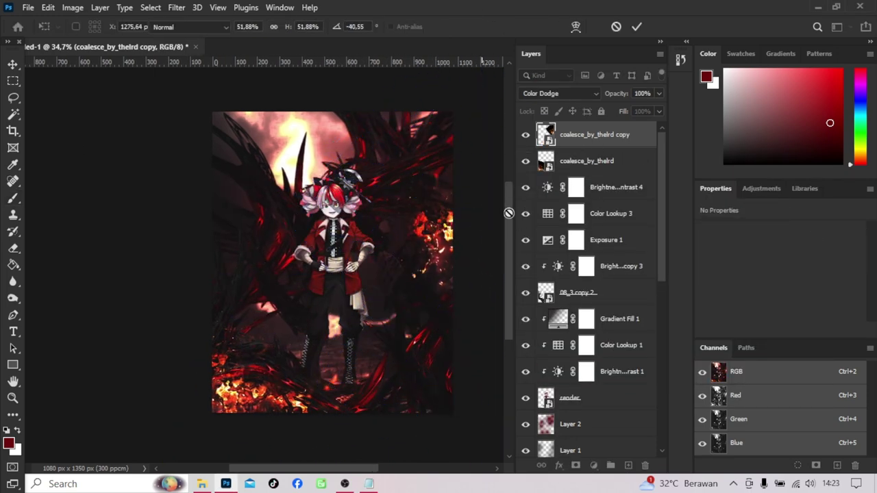
mouse_move(412, 254)
left_mouse_down()
mouse_move(433, 265)
mouse_move(426, 269)
left_mouse_up()
key("Return")
left_click(198, 484)
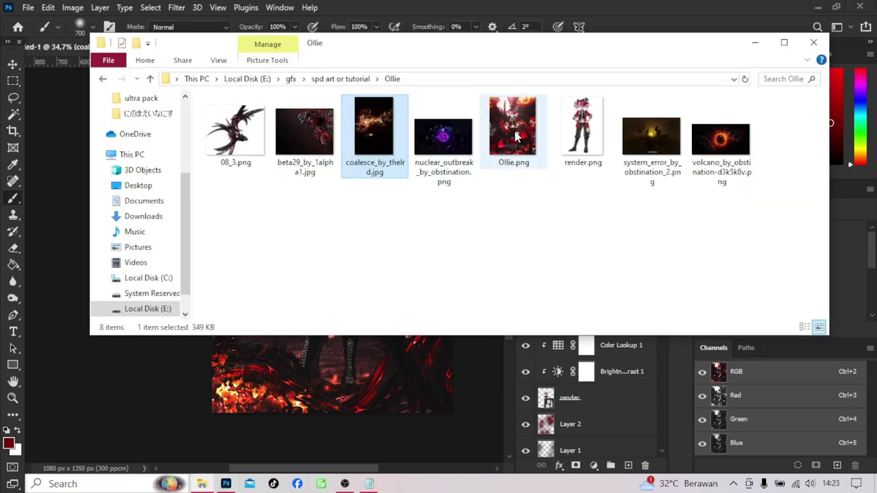
left_click(368, 483)
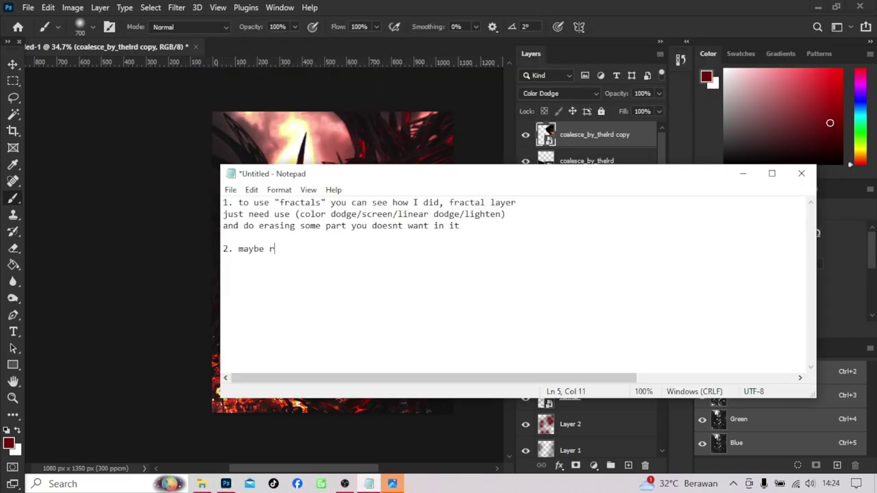
- Continue note point 2: the result may not match the original one
type("ot same li")
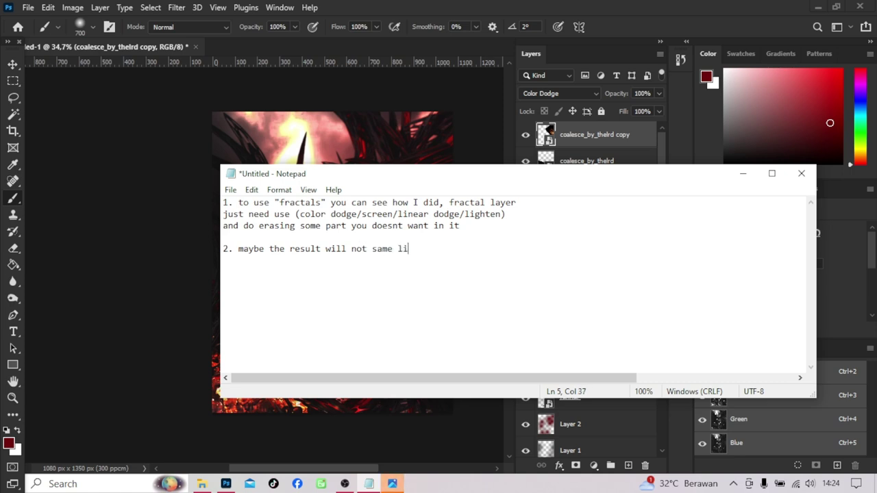
type("ke original one, but it feels 70-100% same xD I forgot something on what I do")
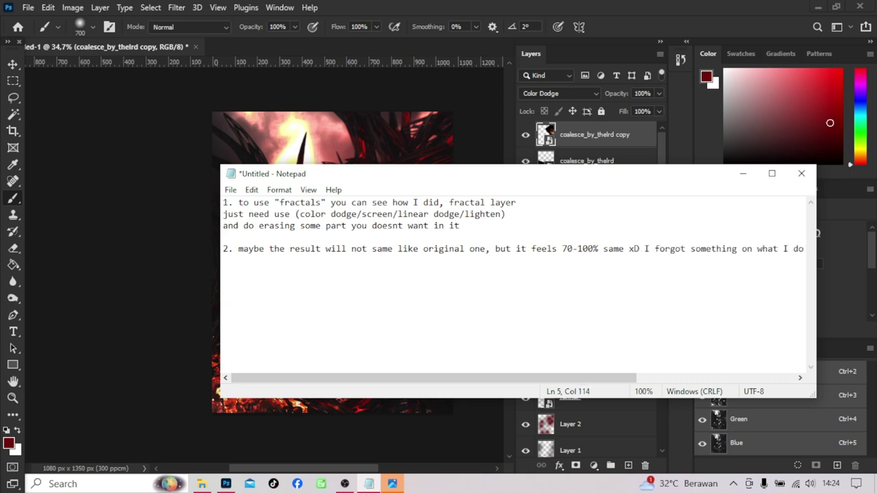
- Break note point 2 onto a new line and open Ollie.png as a reference
left_click(495, 248)
key("Return")
left_click(368, 483)
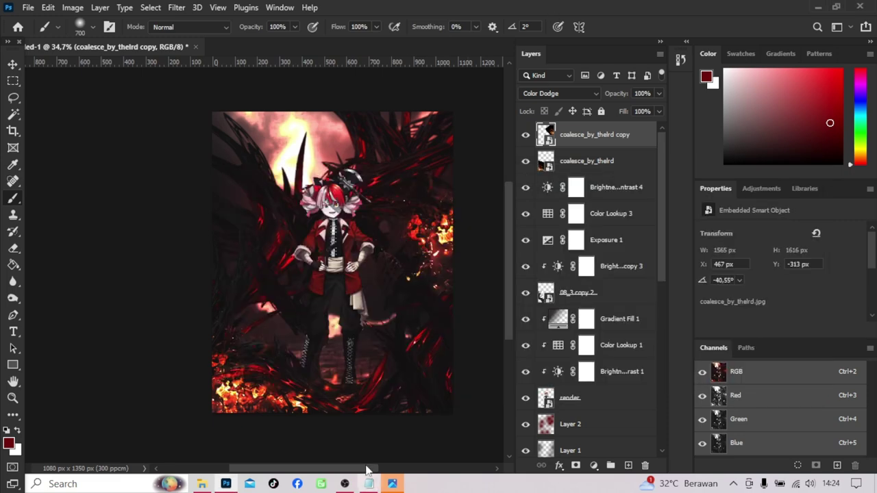
double_click(637, 7)
left_click_drag(483, 85, 680, 75)
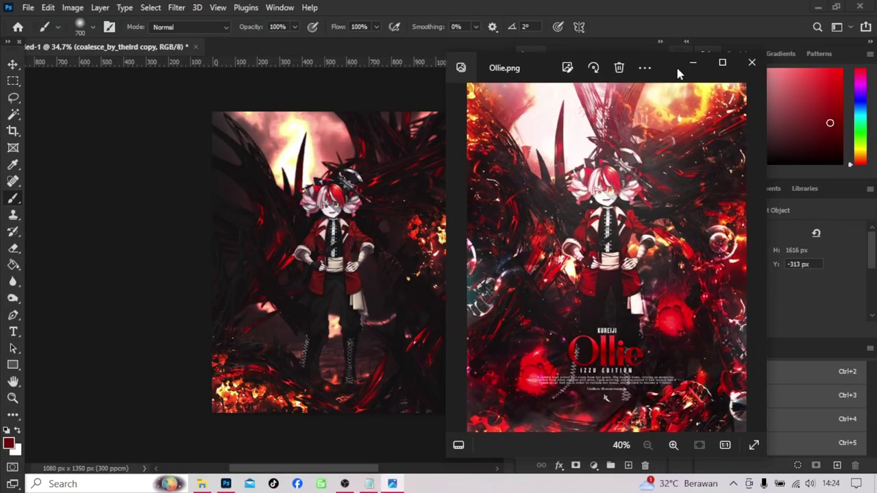
- Move the coalesce_by_thelrd copy below the 08_3 layer and reshape it
left_click(585, 421)
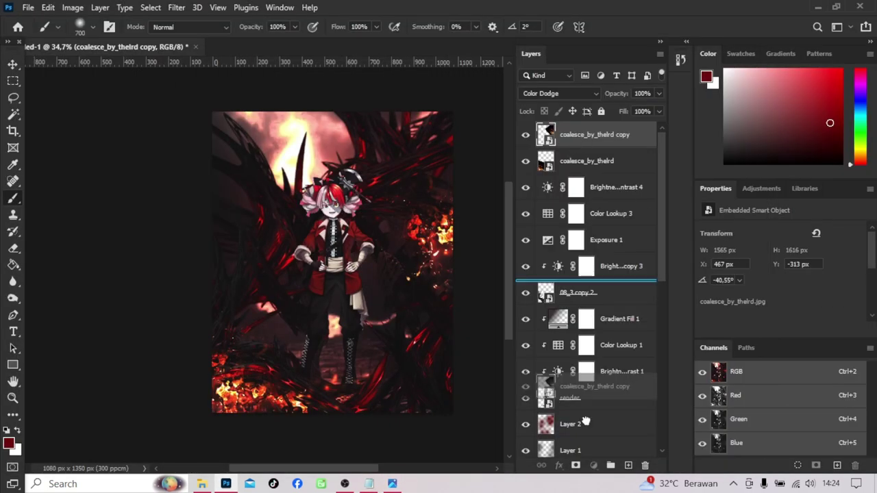
left_click_drag(595, 159, 598, 400)
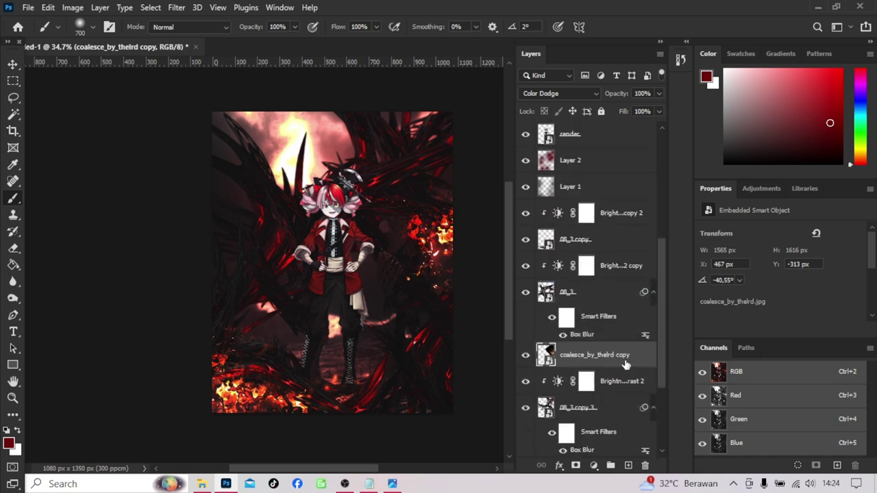
key("Tab")
key("ctrl+t")
left_click_drag(671, 146, 719, 142)
key("Return")
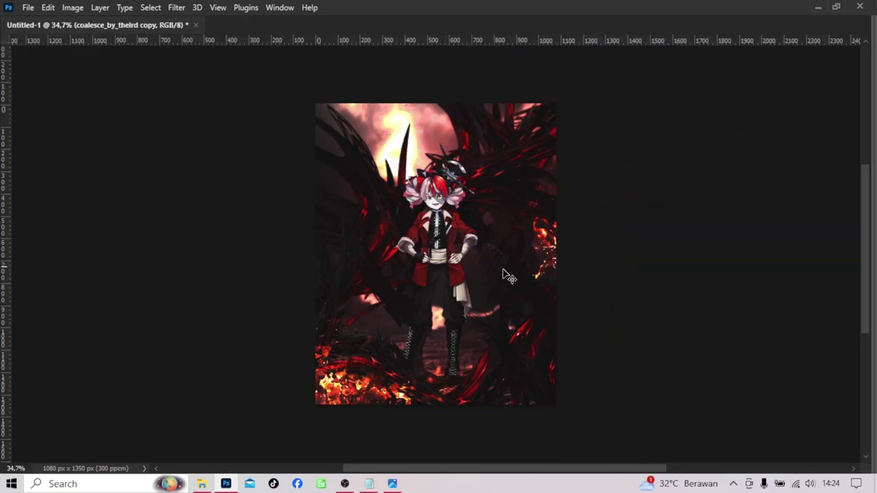
- Make rotated fractal copies 2 and 3 so the fire frames the character's left side
key("ctrl+j")
key("ctrl+t")
mouse_move(574, 261)
left_mouse_down()
mouse_move(265, 198)
mouse_move(420, 196)
left_mouse_up()
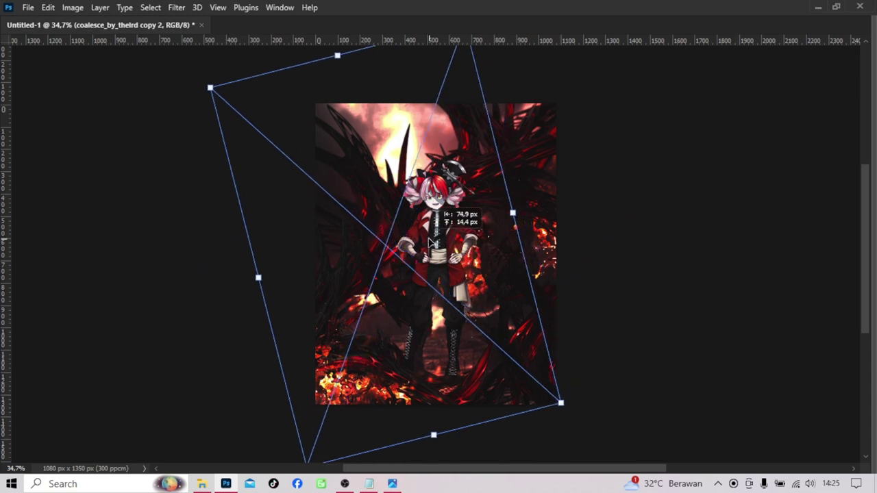
key("Return")
key("Tab")
key("ctrl+j")
key("ctrl+t")
left_click_drag(116, 103, 199, 175)
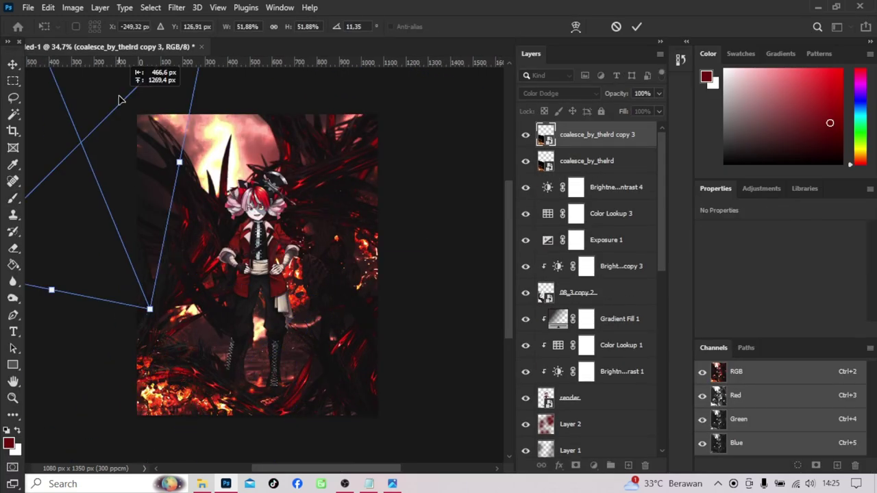
key("Return")
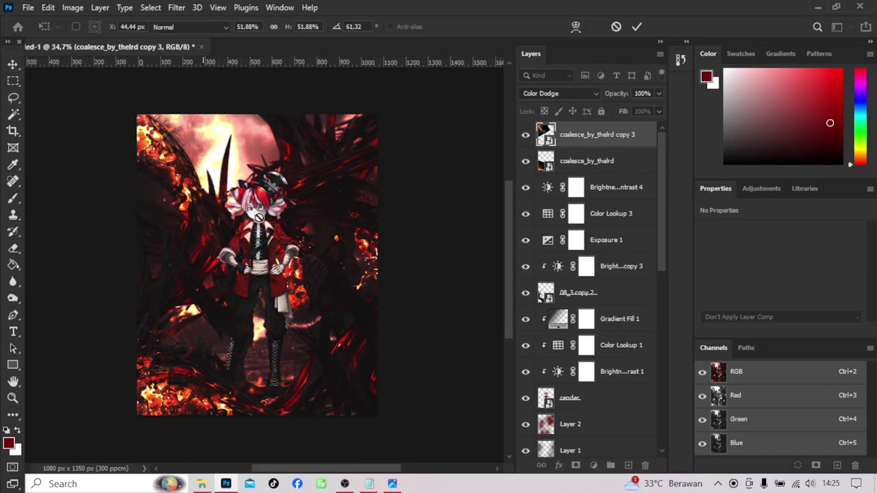
key("Tab")
- Compare against the Ollie.png reference, hide Layer 2, and select the top fractal layer
key("alt+Tab")
left_click(234, 260)
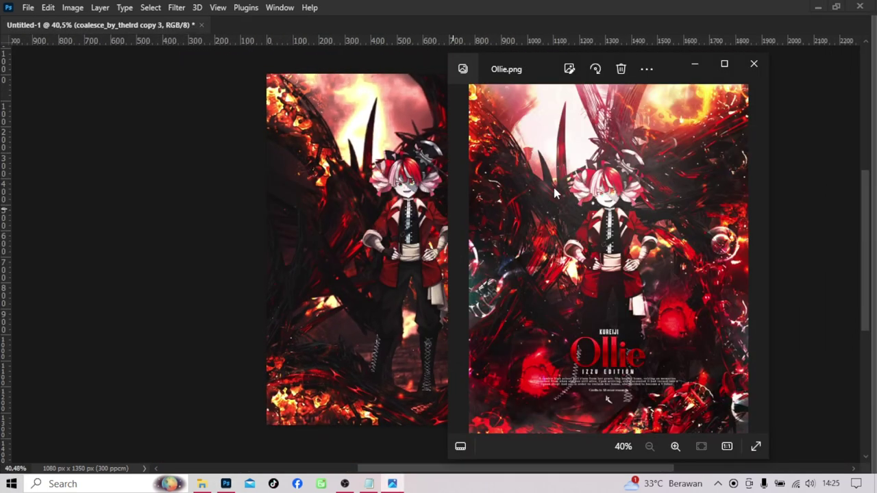
left_click(598, 5)
key("Tab")
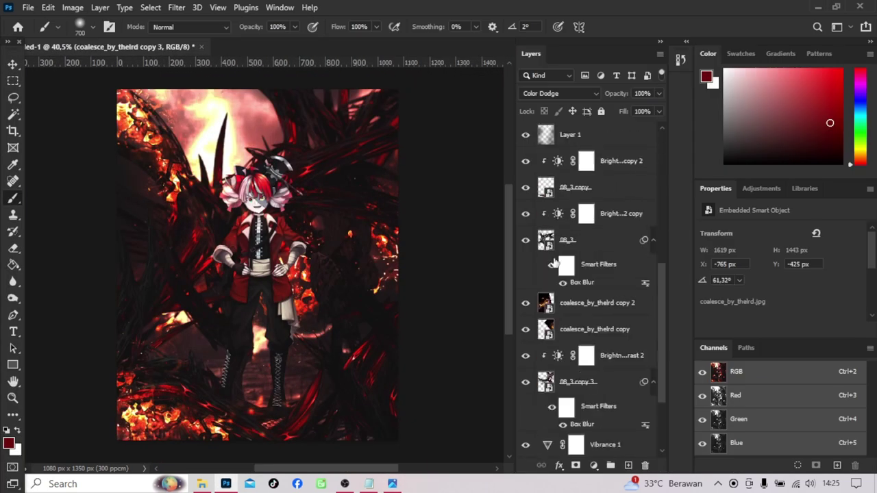
scroll(578, 243, "up", 3)
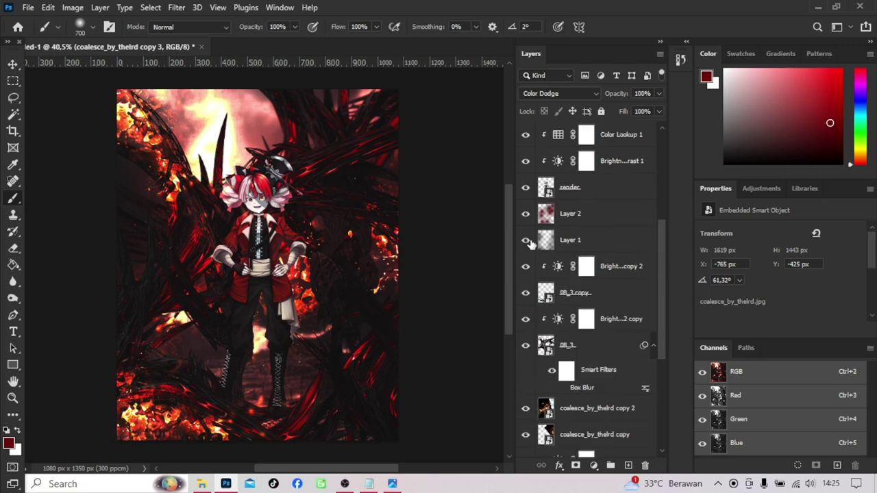
left_click(578, 244)
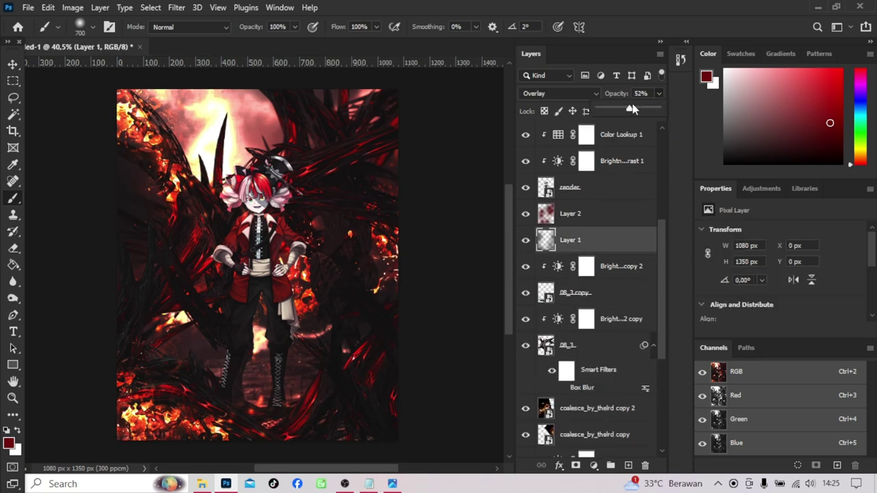
left_click(581, 216)
left_click(525, 213)
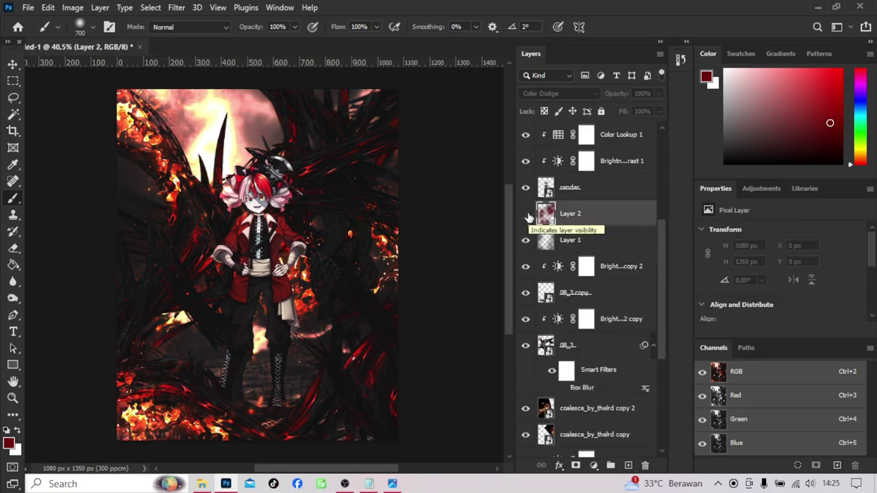
scroll(596, 411, "up", 5)
key("alt+period")
key("alt+Tab")
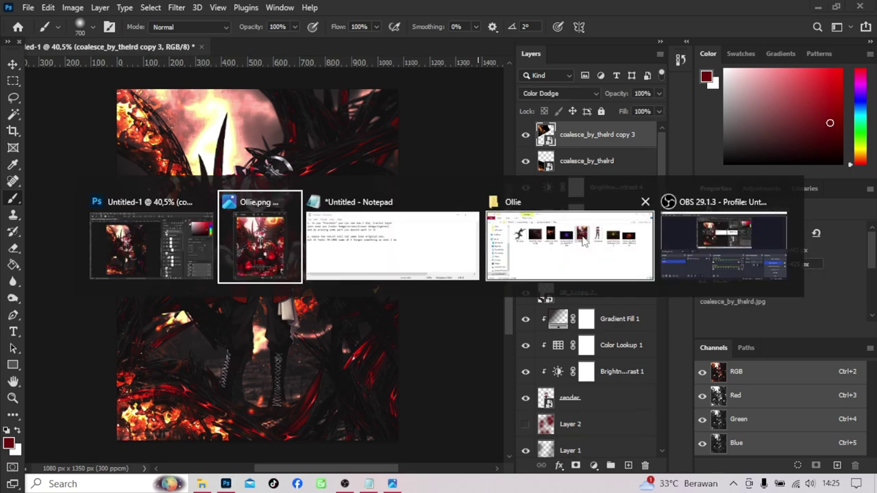
- Place beta29_by_1alpha1 into the poster in Linear Dodge (Add) mode
left_click(568, 237)
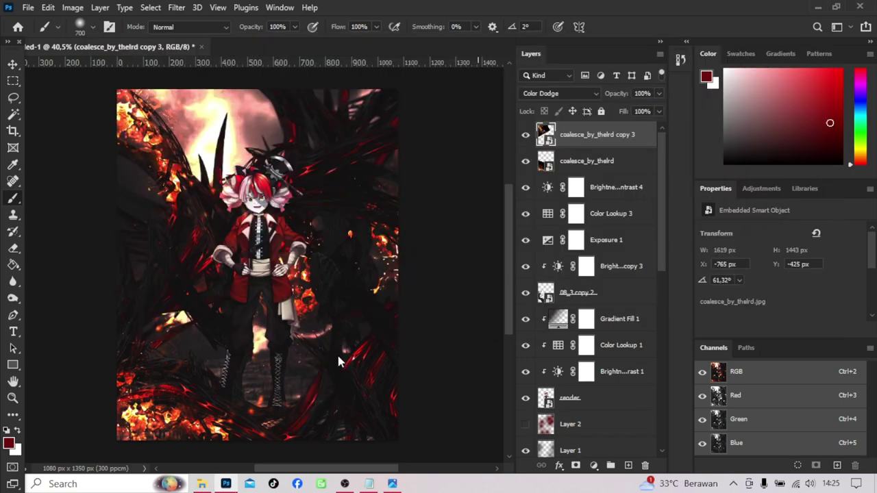
left_click_drag(311, 149, 336, 352)
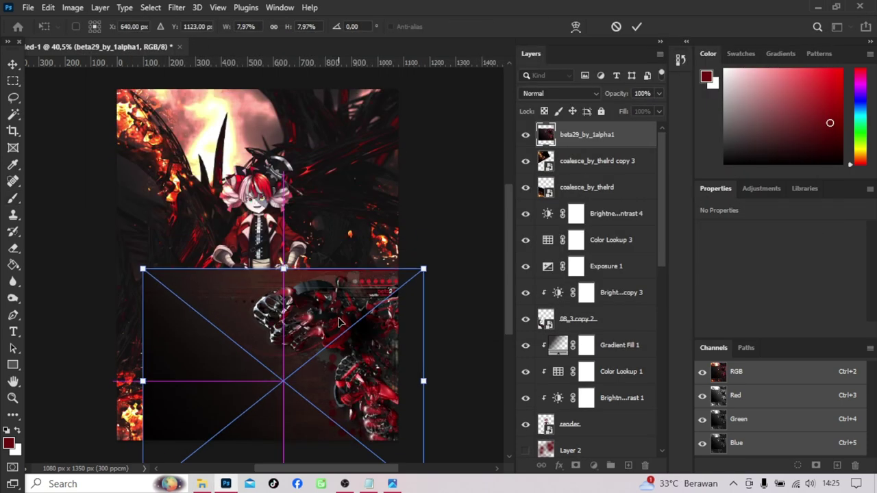
left_click(560, 94)
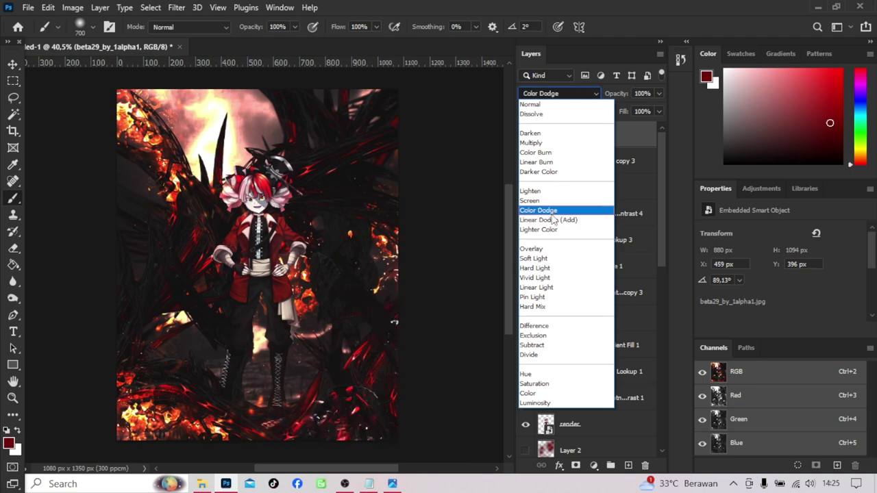
left_click(558, 219)
left_click_drag(355, 410, 346, 401)
key("Return")
left_click(594, 465)
- Add a clipped Brightness/Contrast 5 darkening the beta29 layer, and pick dark red foreground
left_click(616, 279)
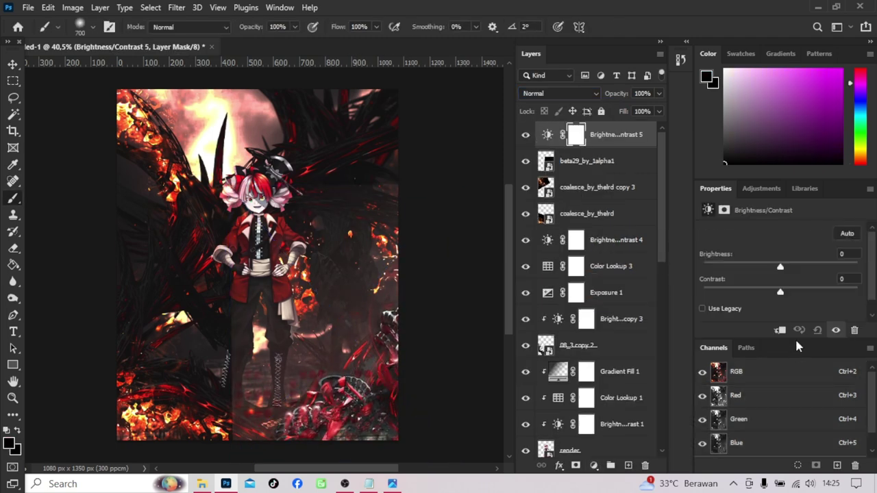
left_click(780, 330)
mouse_move(780, 266)
left_mouse_down()
mouse_move(746, 267)
mouse_move(824, 293)
left_mouse_up()
left_click(829, 123)
- Rasterize the beta29 layer for erasing and reposition it on the canvas
left_click(589, 161)
key("e")
left_click(363, 301)
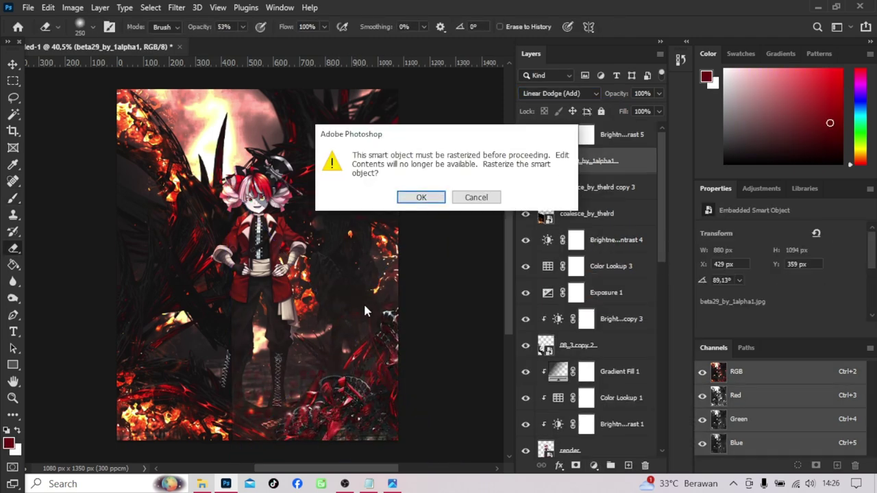
left_click(425, 197)
key("ctrl+t")
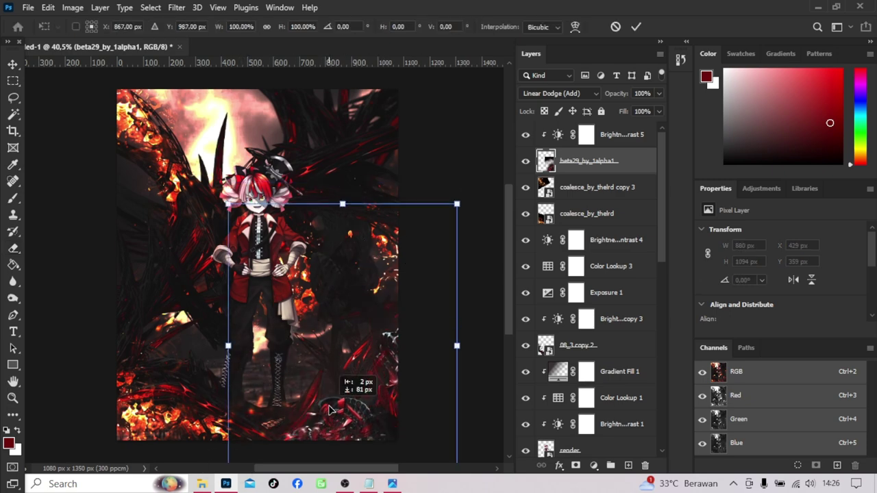
left_click_drag(335, 373, 376, 373)
key("alt+Tab")
key("alt+Tab")
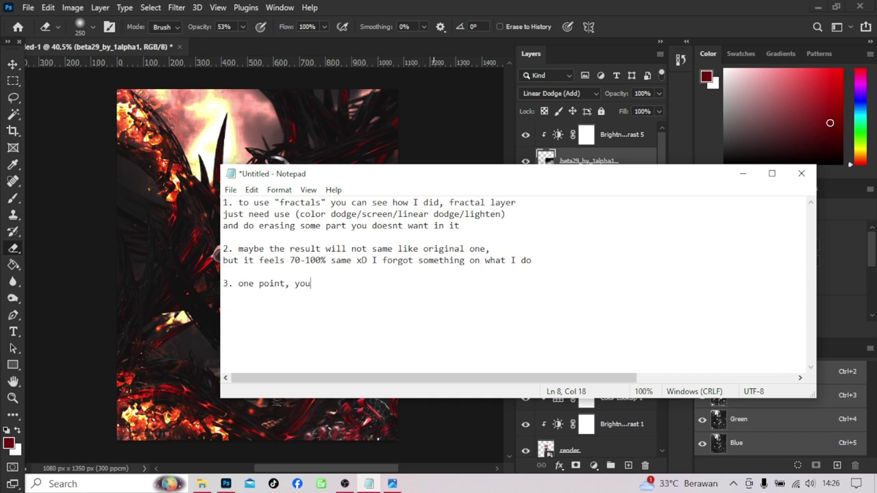
- Write note points 3–5 on adjustments, fractal versus c4d, and watching image edges
type("improvui")
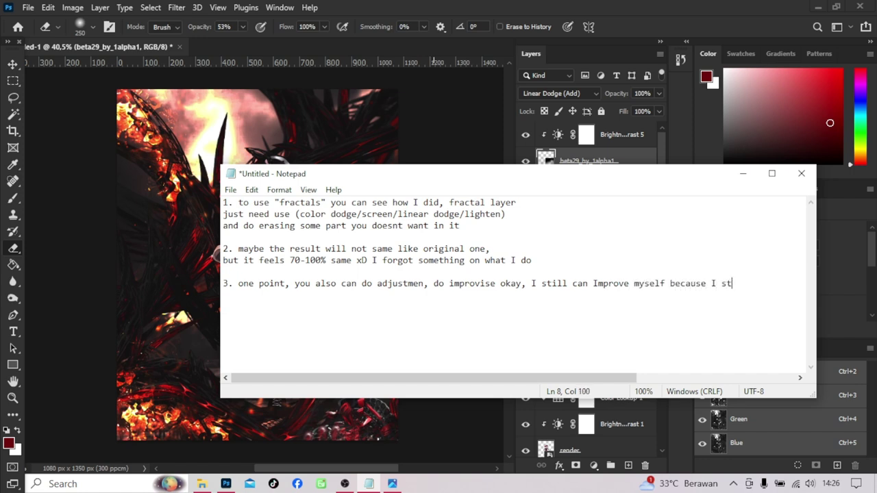
type("ng explore wwwwww")
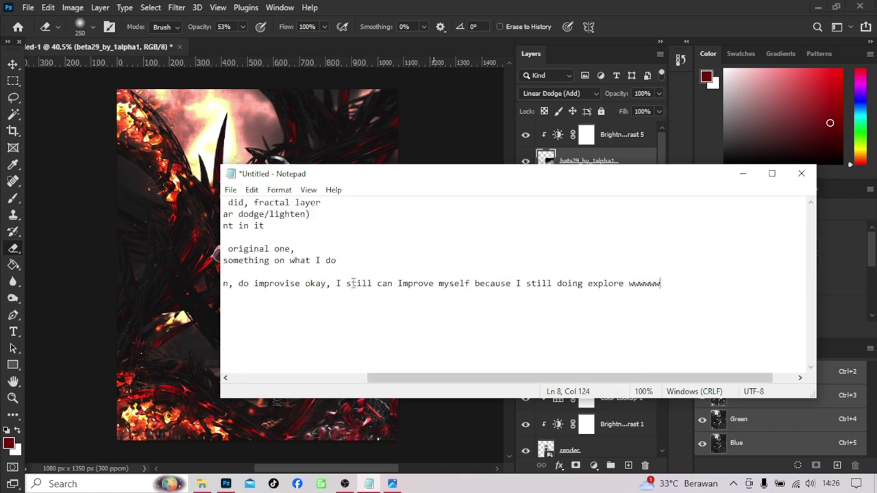
left_click(334, 284)
key("Return")
type("4. the c4d, maybe will got disapear because the fractals, so you can choose, which one you want to focus")
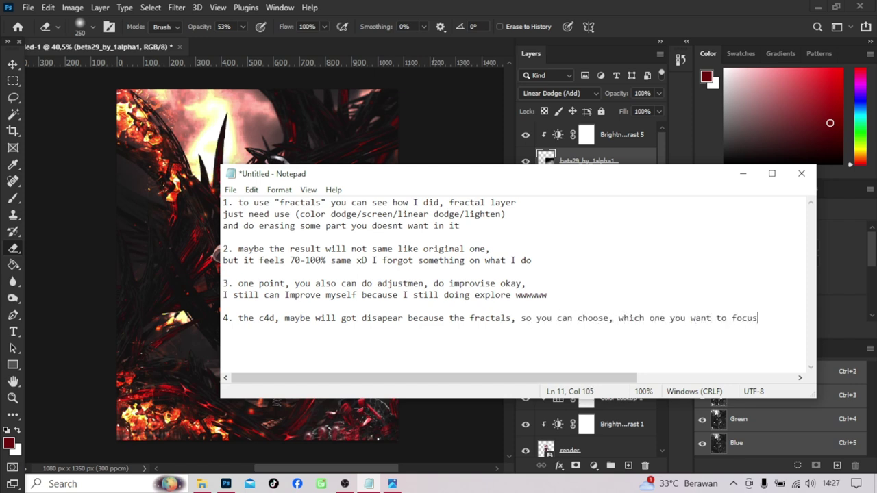
key("Return")
type("fractal/c4d!")
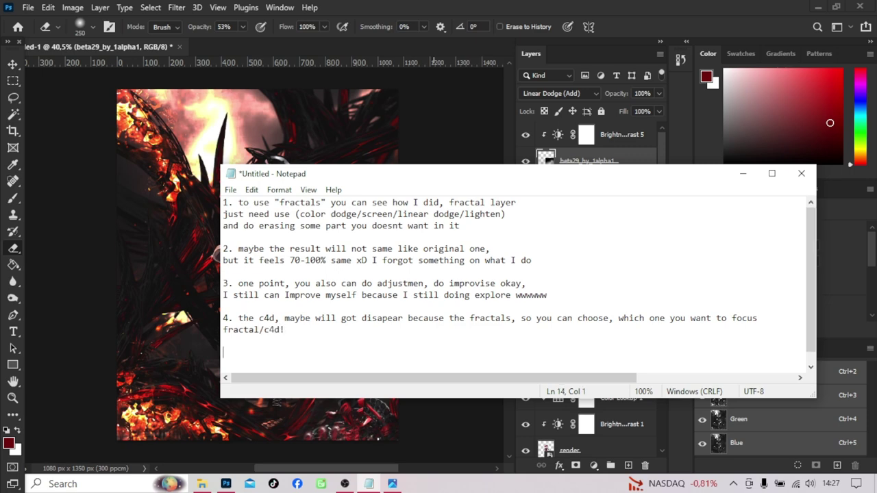
left_click(322, 81)
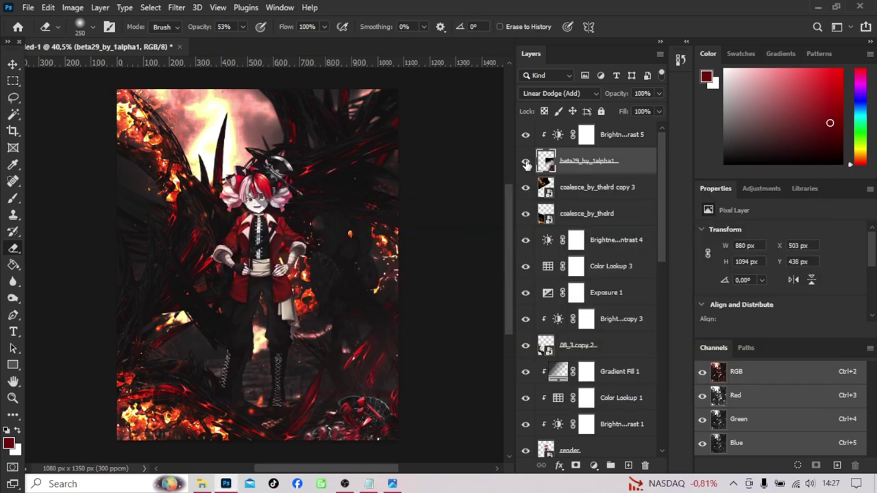
key("alt+Tab")
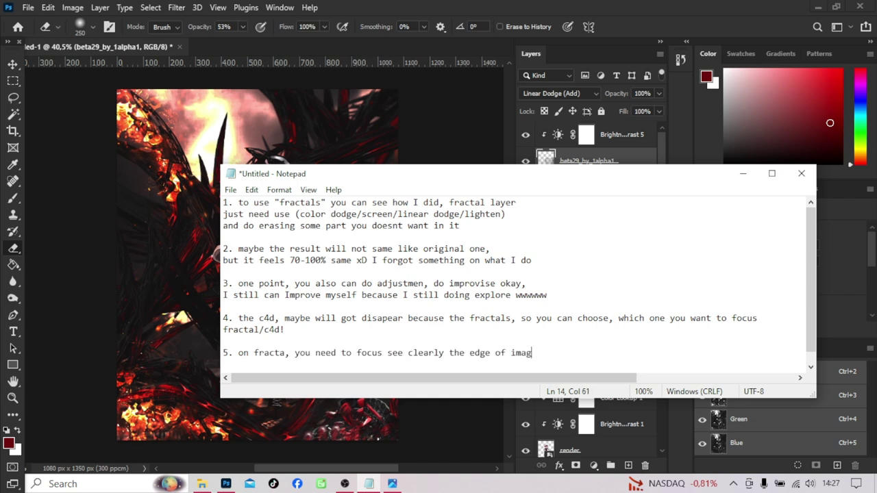
type("damag")
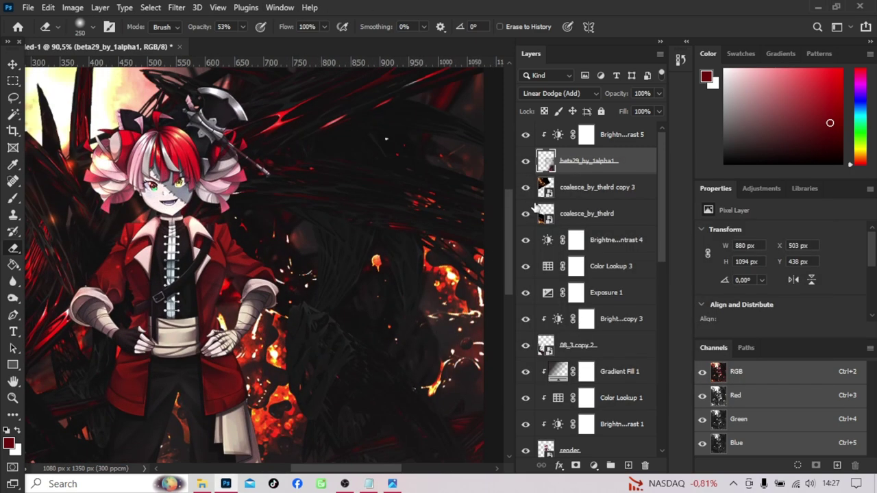
- Select the beta29_by_1alpha1 layer and zoom in on its edges
left_click(541, 160)
scroll(416, 196, "up", 1)
scroll(384, 220, "up", 4)
left_click_drag(356, 234, 355, 248)
key("v")
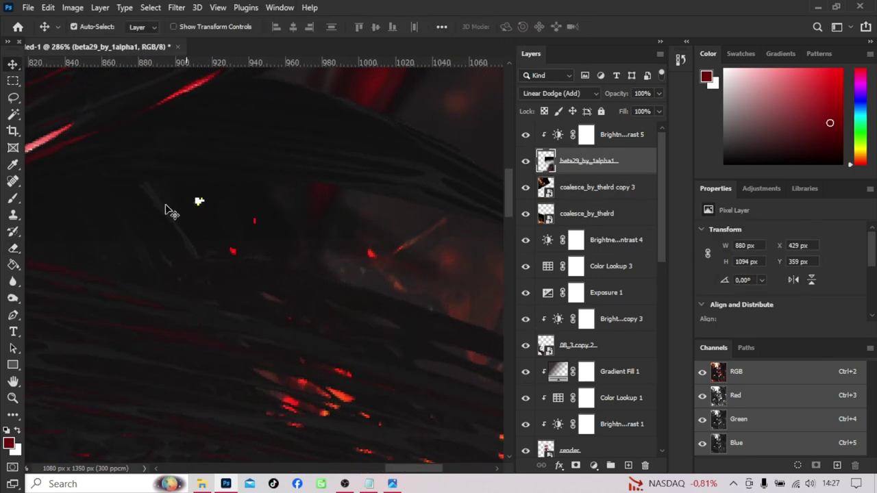
- Write, then delete, a half-finished note sentence about the edge
left_click(369, 483)
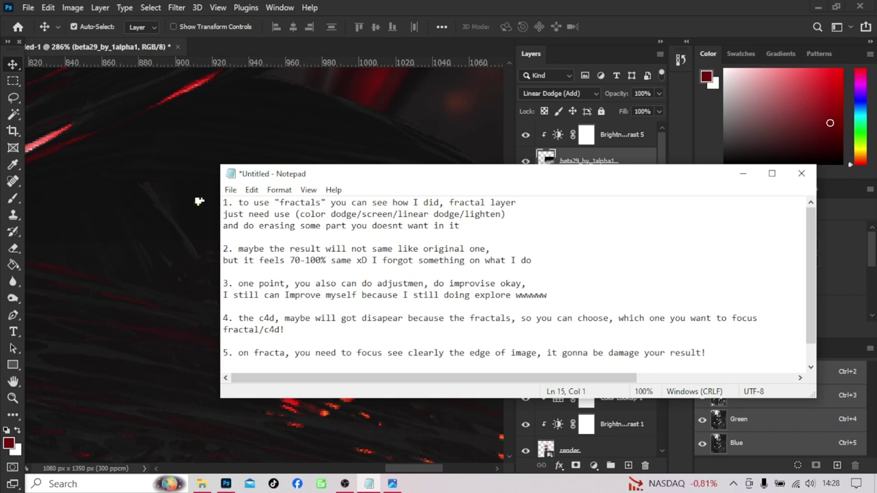
type("as youu can see, the edge")
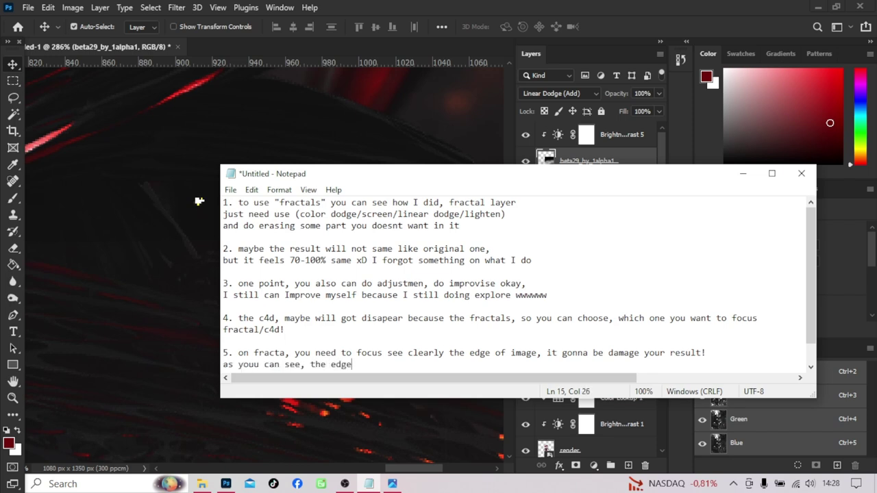
key("BackSpace")
key("BackSpace")
key("BackSpace")
key("BackSpace")
key("BackSpace")
key("BackSpace")
key("alt+Tab")
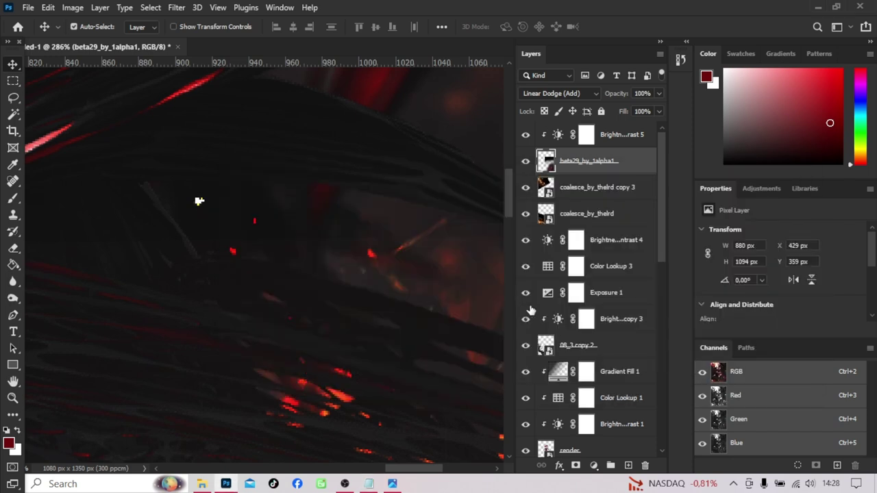
key("ctrl+y")
key("ctrl+y")
- Erase parts of the beta29 fractal and nudge it right to X 438 px
scroll(343, 241, "down", 3)
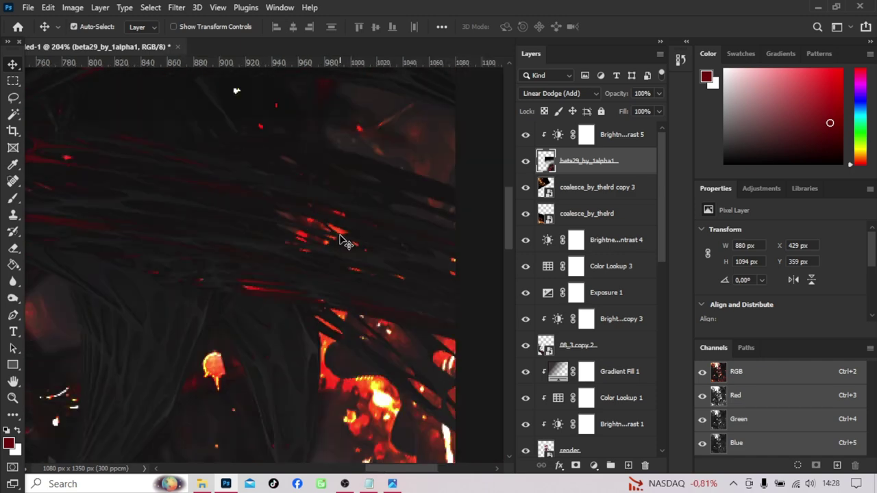
scroll(343, 205, "down", 3)
scroll(358, 226, "down", 2)
key("e")
scroll(358, 226, "up", 1)
scroll(254, 323, "down", 1)
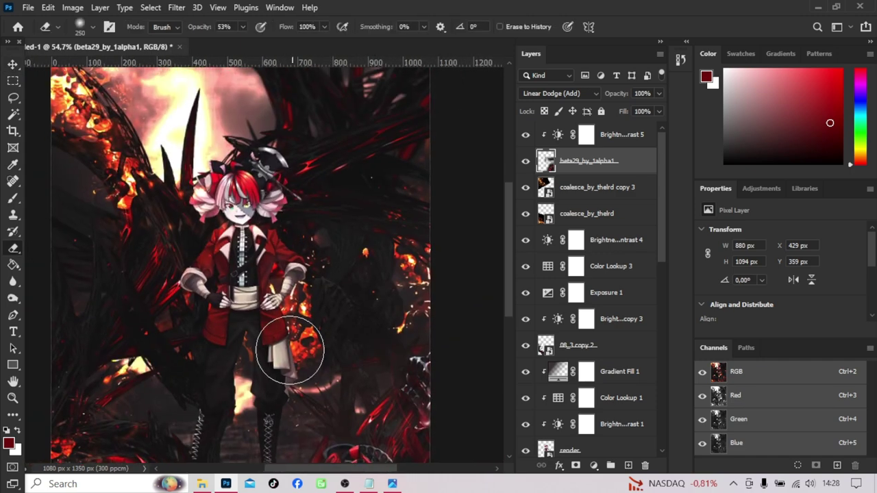
scroll(283, 227, "down", 2)
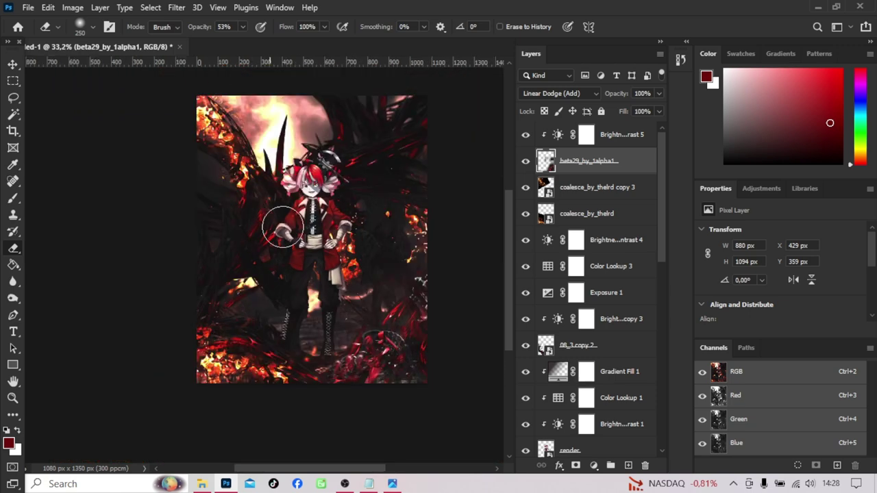
key("ctrl+t")
key("Return")
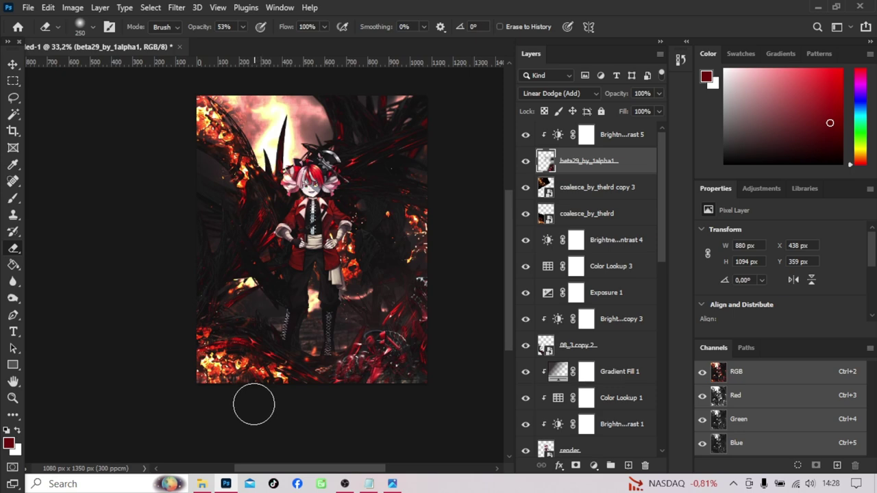
key("alt+Tab")
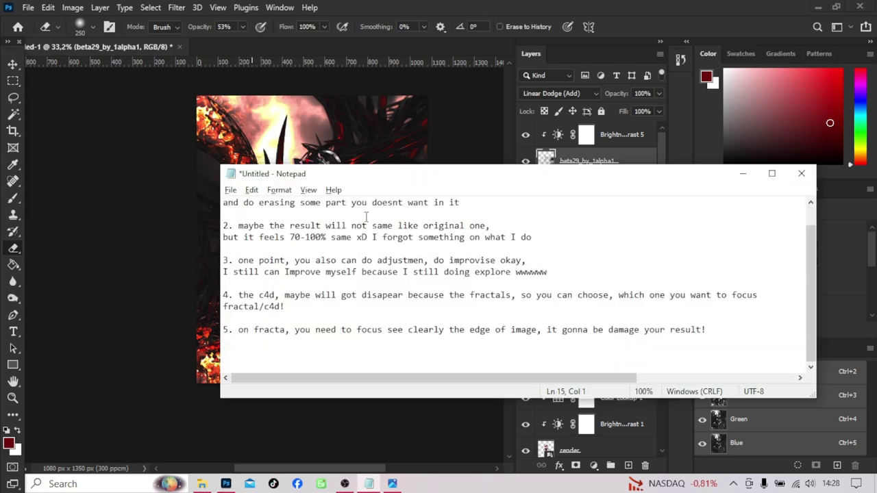
- Duplicate beta29 with Brightness/Contrast 5, rotating the copy about −92° to the left
key("alt+Tab")
left_click(586, 134)
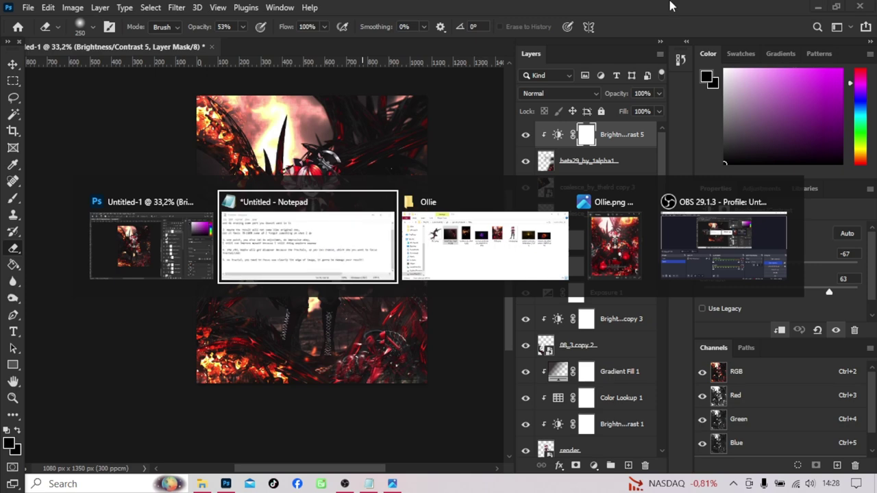
left_click(597, 162, "shift")
key("ctrl+j")
key("ctrl+t")
mouse_move(352, 324)
left_mouse_down()
mouse_move(218, 246)
mouse_move(180, 261)
left_mouse_up()
key("Return")
- Erase unwanted edges of the left-side fractal copy
key("e")
key("shift+alt+a")
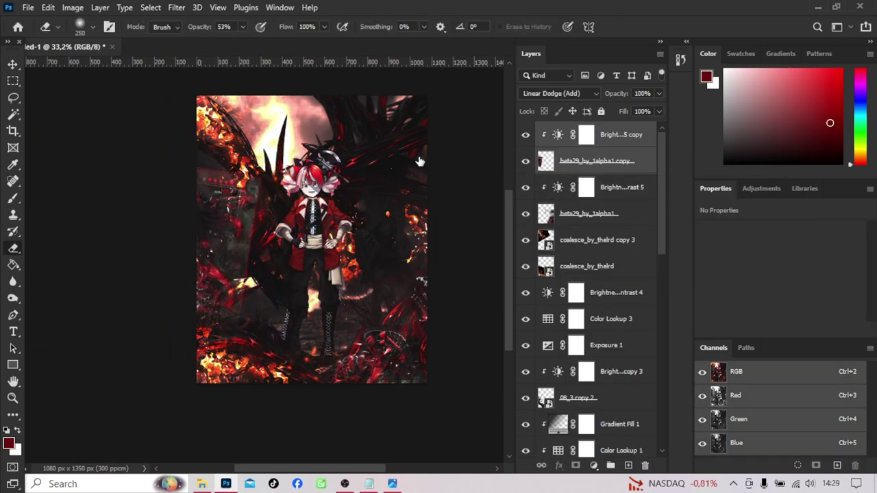
mouse_move(182, 162)
left_mouse_down()
mouse_move(250, 240)
mouse_move(218, 241)
left_mouse_up()
key("ctrl+t")
key("Return")
- Raise the copied Brightness/Contrast to contrast 100 and shift the fractal copy leftward
left_click(585, 134)
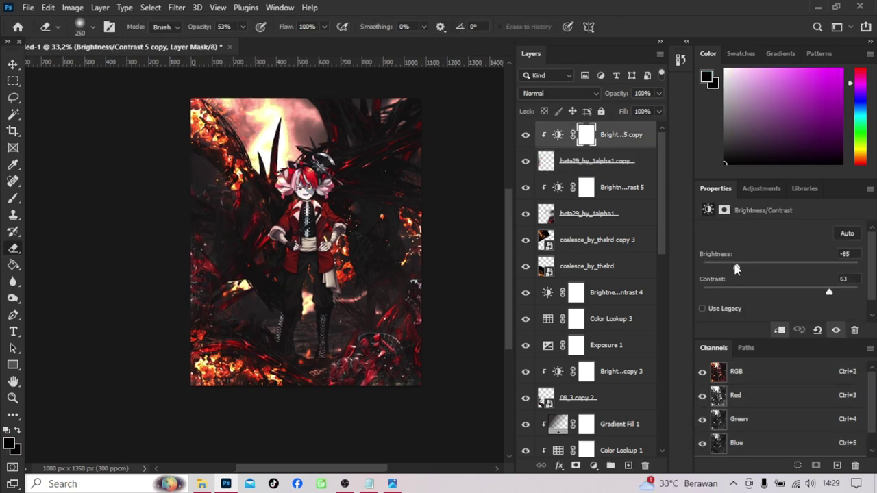
left_click_drag(811, 294, 860, 293)
scroll(250, 254, "up", 3)
key("ctrl+t")
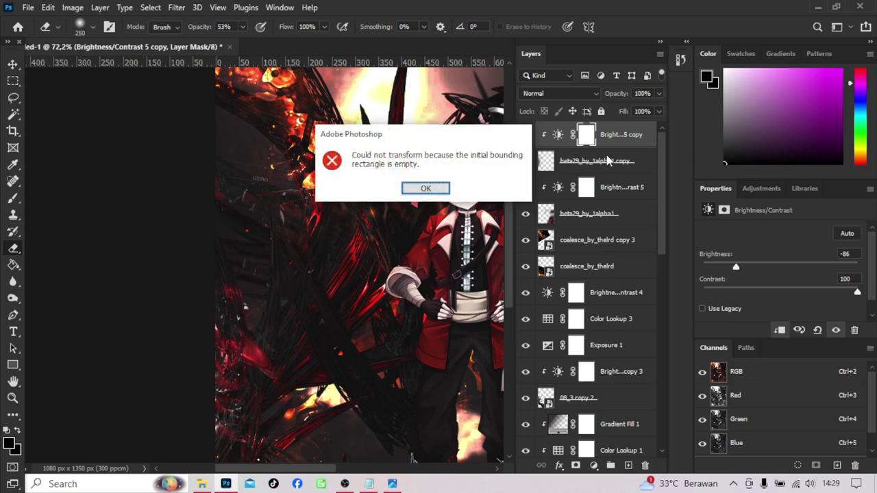
key("Return")
left_click_drag(272, 312, 304, 250)
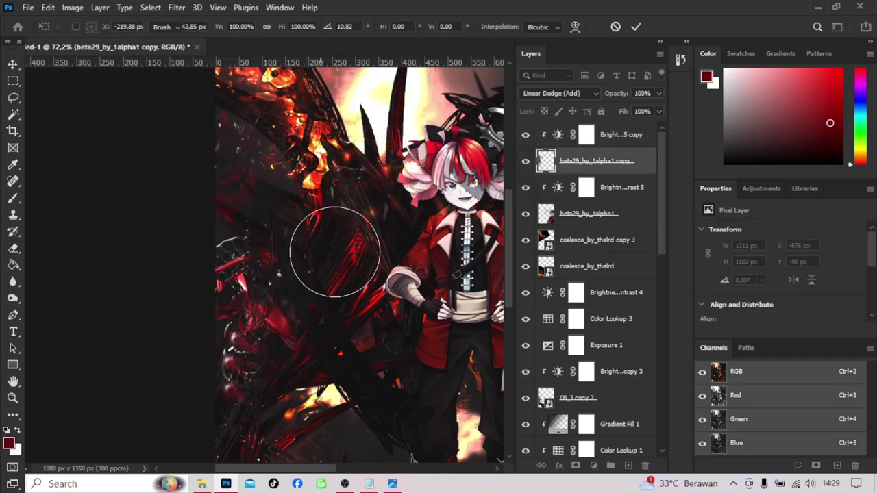
key("Return")
- Split and rejoin point 5's line in the Notepad notes
key("alt+Tab")
key("Return")
key("BackSpace")
key("BackSpace")
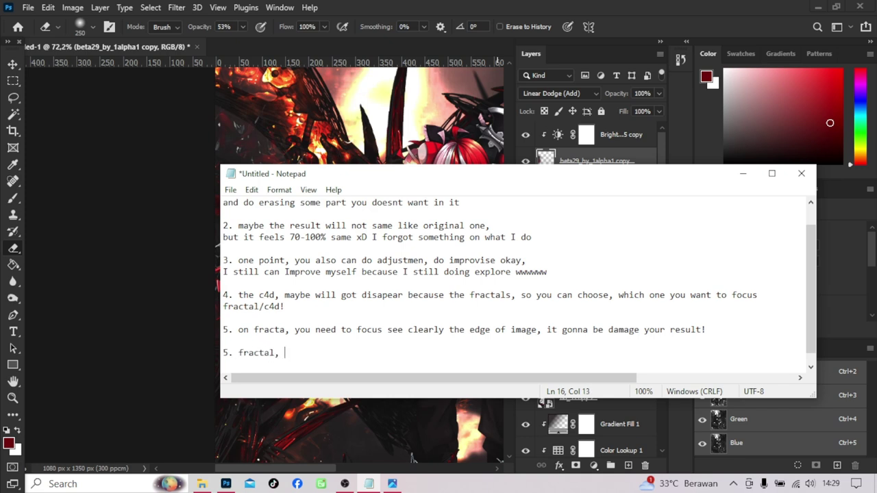
- Add note point 6: the darker the background, the clearer the fractal
type("the main point is,")
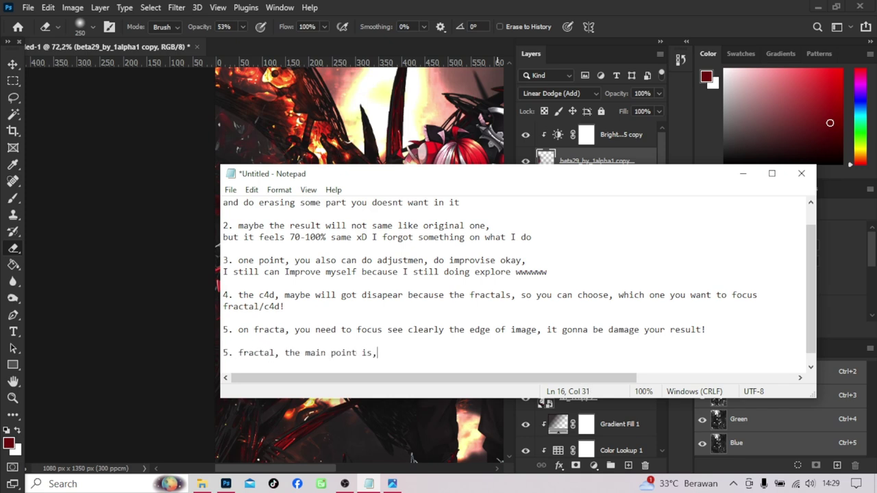
type(" more dark the backround, more clear you can see the fracta")
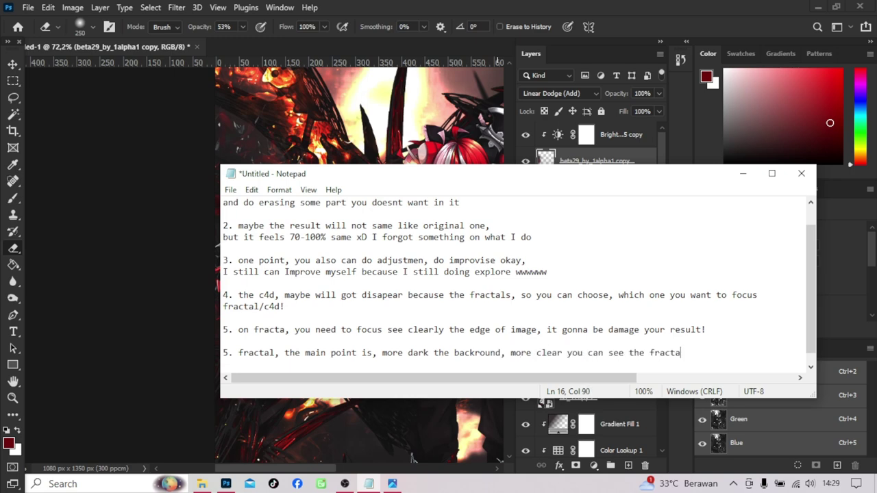
key("Return")
key("Return")
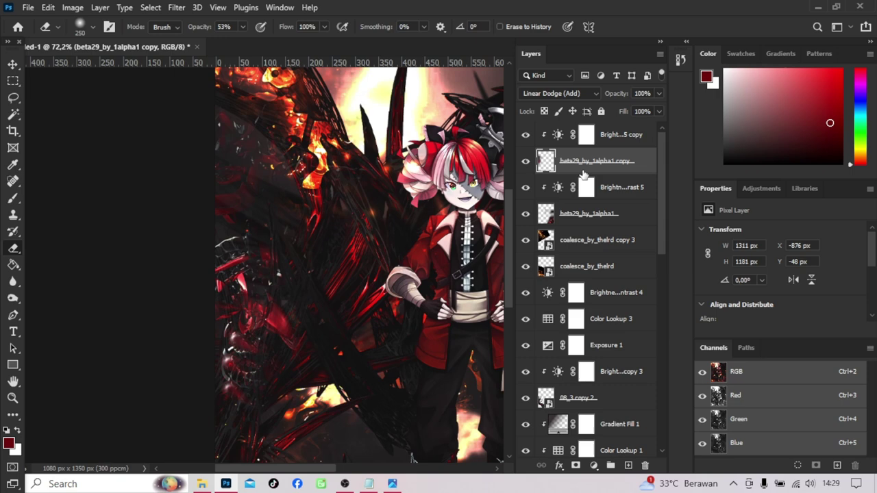
left_click(369, 484)
- Add an empty layer above Brightness/Contrast 5, then delete that empty Layer 3
left_click(617, 187)
key("ctrl+shift+alt+n")
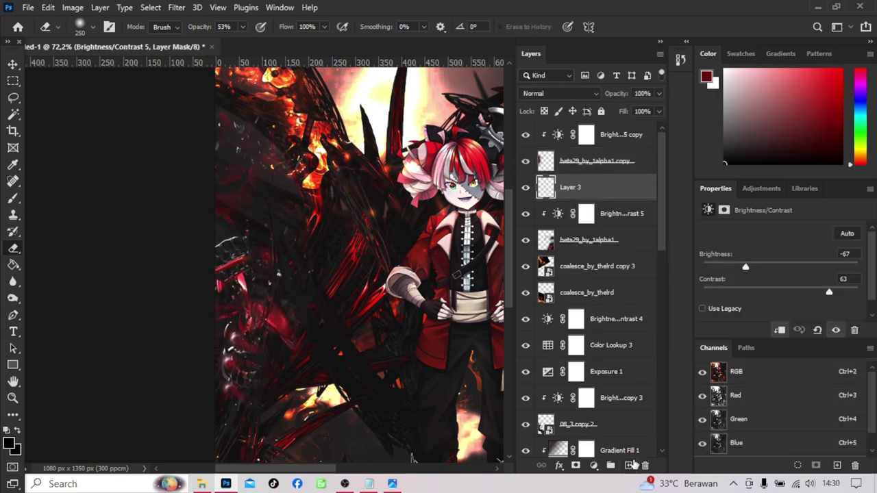
key("b")
key("d")
scroll(303, 243, "down", 3)
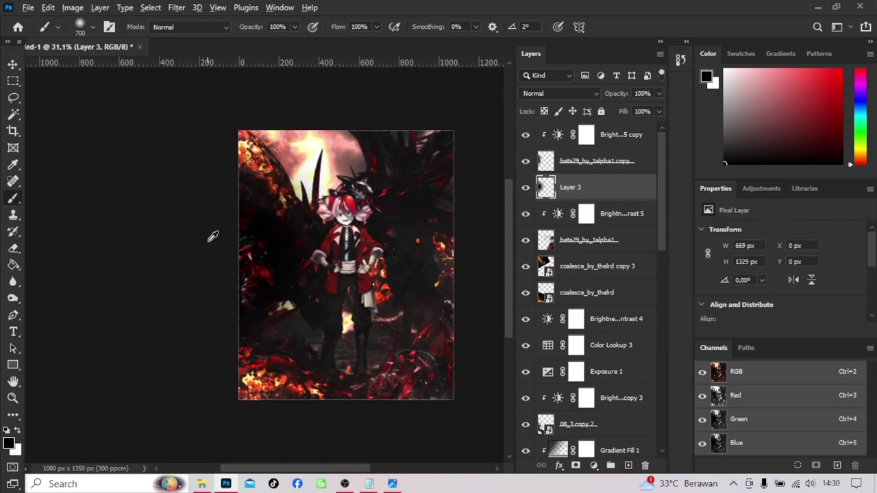
scroll(303, 243, "up", 4)
right_click(240, 284)
key("Escape")
key("Delete")
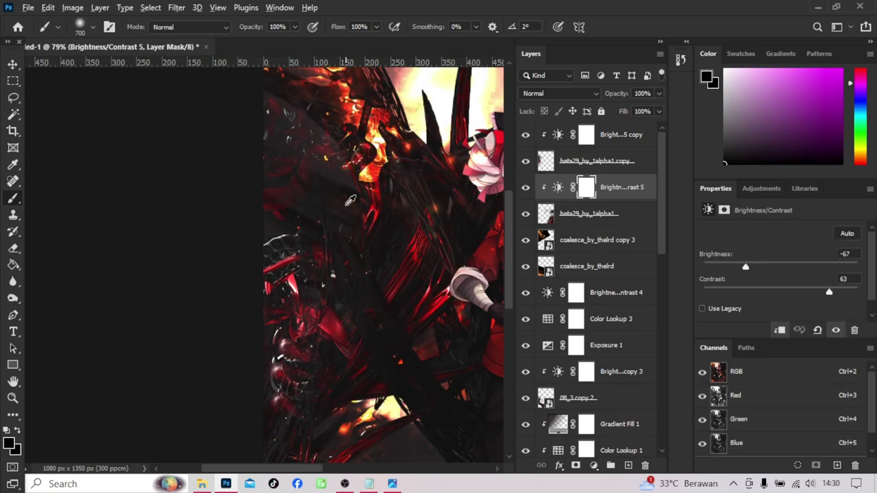
- Move the beta29 copy layer slightly lower
scroll(303, 283, "down", 3)
key("alt+bracketright")
key("ctrl+t")
left_click_drag(183, 259, 183, 279)
key("Return")
- Place the volcano image in Linear Dodge (Add), moved toward the top and rotated about 47°
key("alt+Tab")
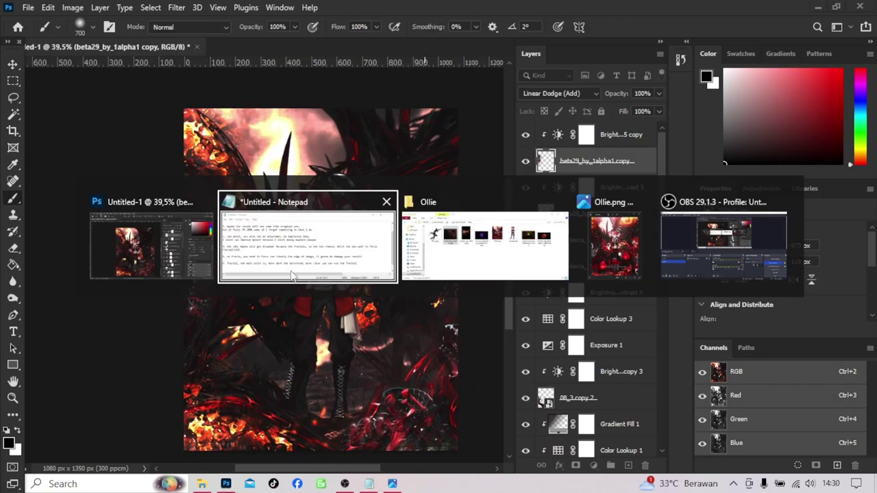
left_click_drag(734, 157, 333, 281)
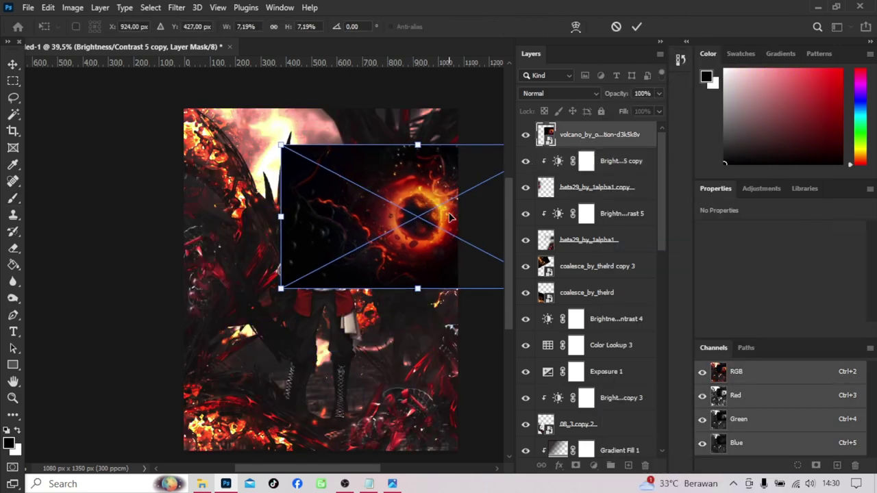
left_click(559, 93)
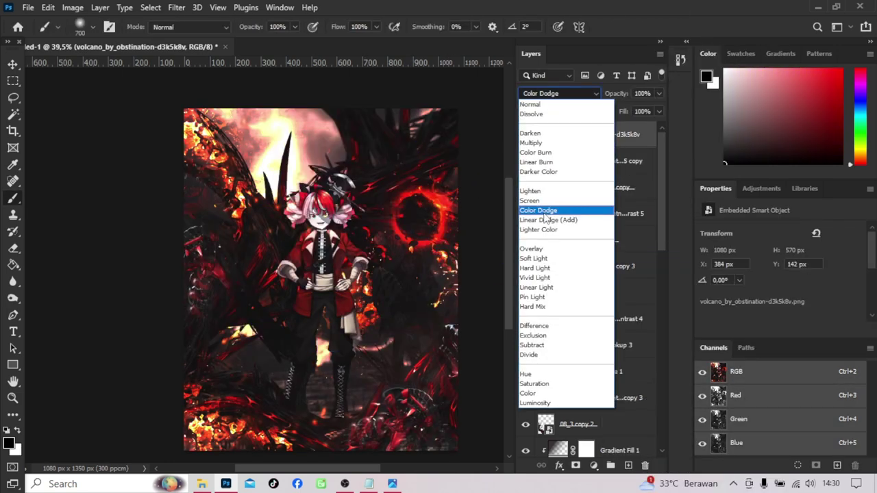
left_click(548, 218)
mouse_move(438, 210)
left_mouse_down()
mouse_move(447, 178)
mouse_move(428, 151)
left_mouse_up()
mouse_move(440, 259)
left_mouse_down()
mouse_move(399, 261)
mouse_move(407, 206)
left_mouse_up()
key("Return")
- Add a Brightness/Contrast adjustment to the volcano with contrast 100 and brightness 11
left_click(593, 465)
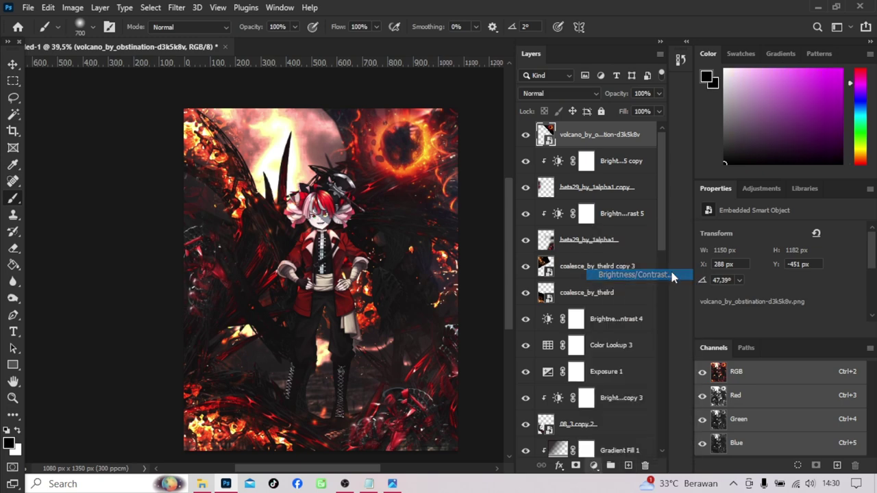
left_click(675, 274)
left_click_drag(778, 265, 744, 268)
left_click_drag(782, 292, 857, 292)
left_click_drag(742, 271, 786, 271)
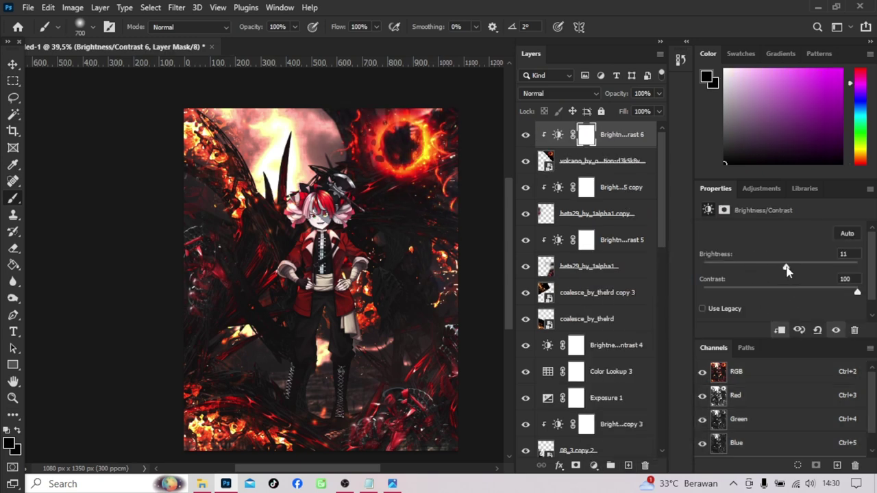
- Place the system_error image onto the poster, blended with Linear Dodge (Add)
left_click(201, 483)
left_click_drag(646, 137, 353, 294)
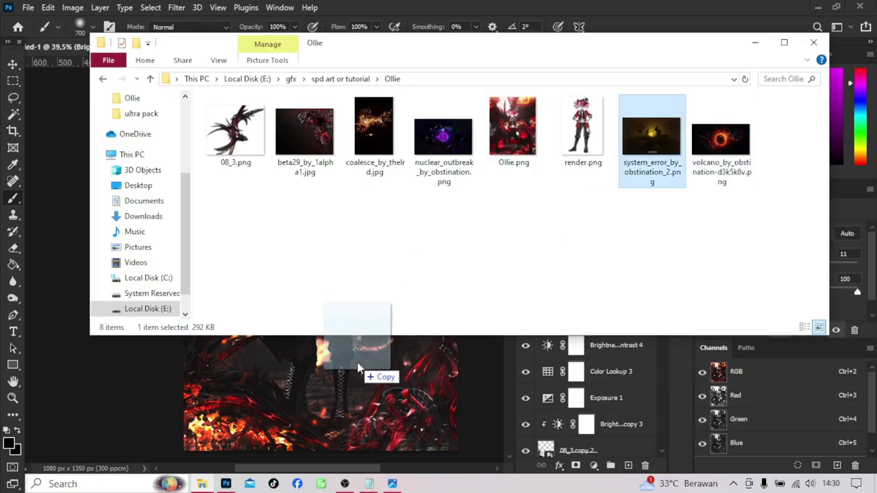
key("Return")
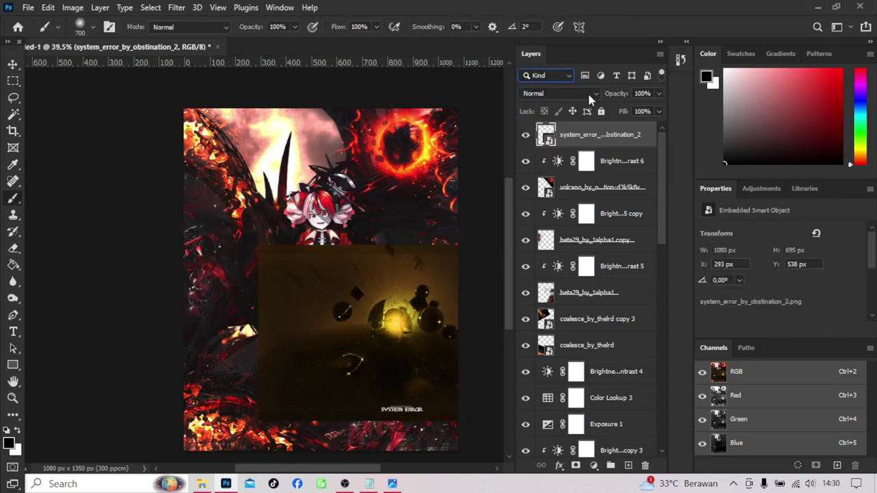
left_click(559, 93)
left_click(548, 219)
- Add a clipped Hue/Saturation layer turning the bubbles' purple tint red with more saturation
left_click(593, 465)
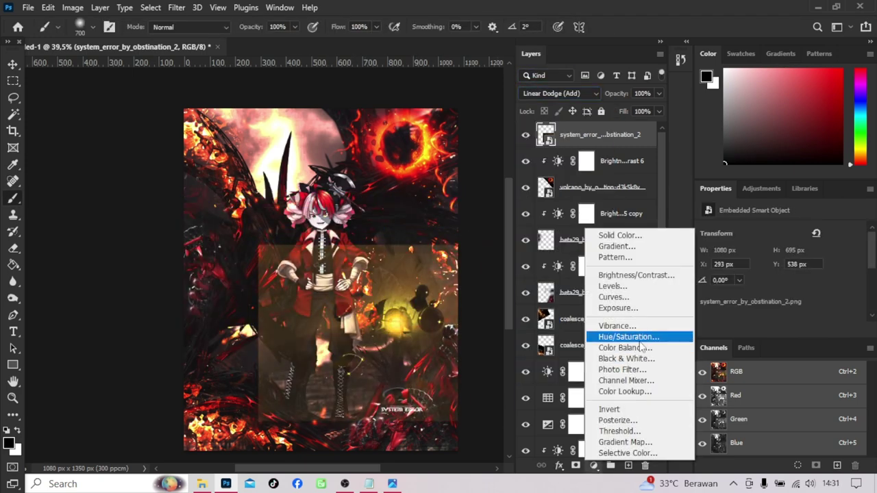
left_click(669, 248)
left_click(779, 329)
mouse_move(781, 281)
left_mouse_down()
mouse_move(718, 281)
mouse_move(784, 281)
mouse_move(749, 281)
left_mouse_up()
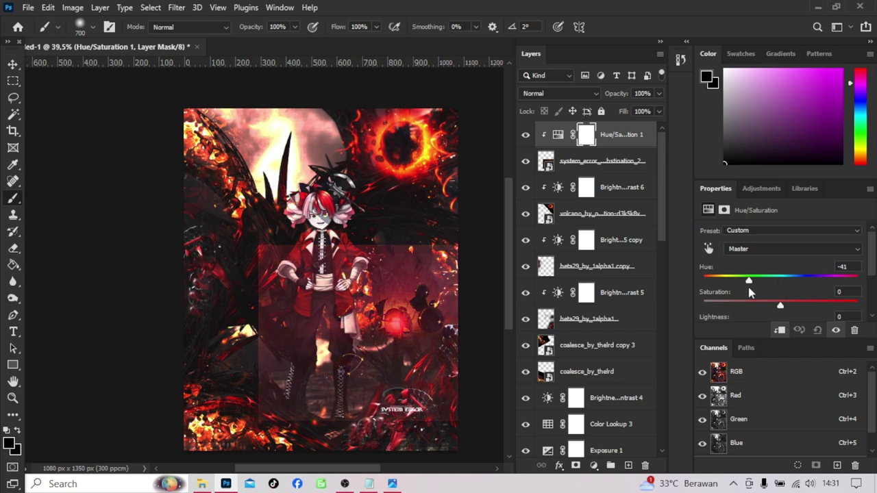
left_click_drag(779, 305, 822, 306)
- Add a Brightness/Contrast layer to the bubbles image, brightening it slightly
left_click(593, 465)
left_click(620, 288)
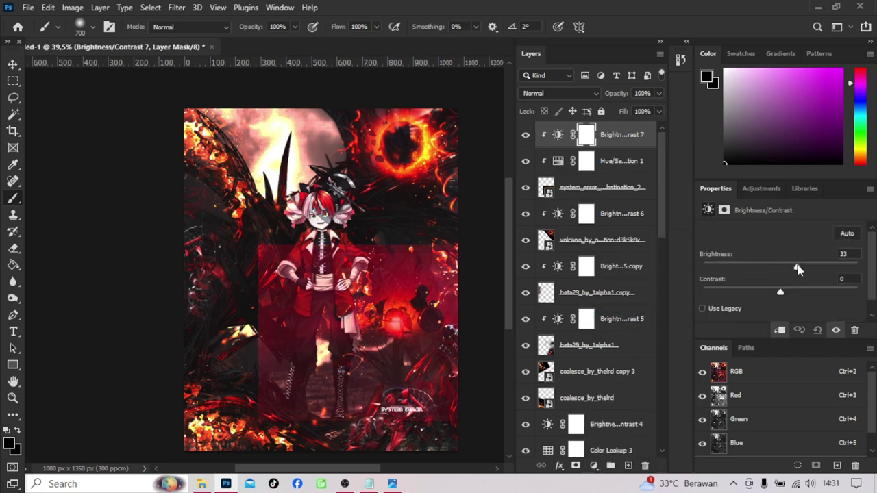
mouse_move(794, 269)
left_mouse_down()
mouse_move(758, 270)
mouse_move(830, 293)
left_mouse_up()
left_click_drag(758, 269, 768, 269)
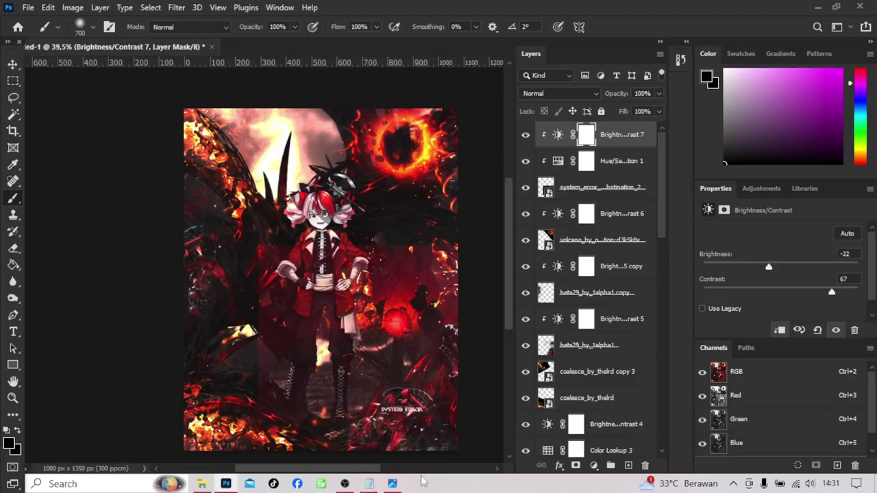
- Bring the Notepad tutorial notes in front of Photoshop from the taskbar
left_click(369, 483)
type("7. this color tips, maroon, maybe full suit with blue atmosphere, but if you add flame, you need it warm so")
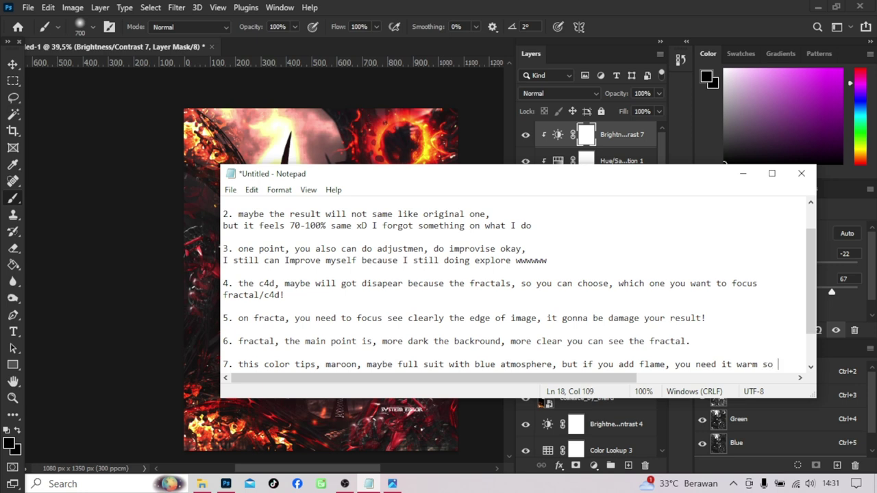
- Finish tip 7 on choosing a warm atmosphere and defining cc, with line breaks after 'flame,' and before 'cc okay'
type("you can see I focus on flame or s")
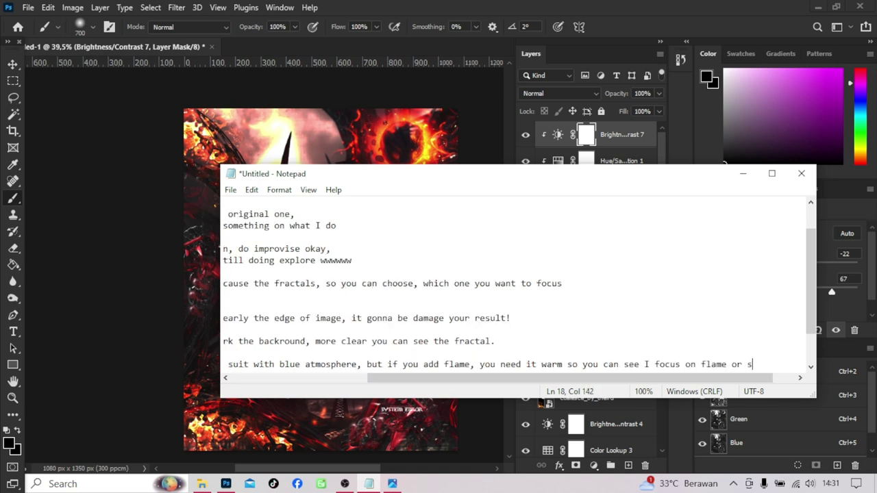
type(" I c")
type("oo")
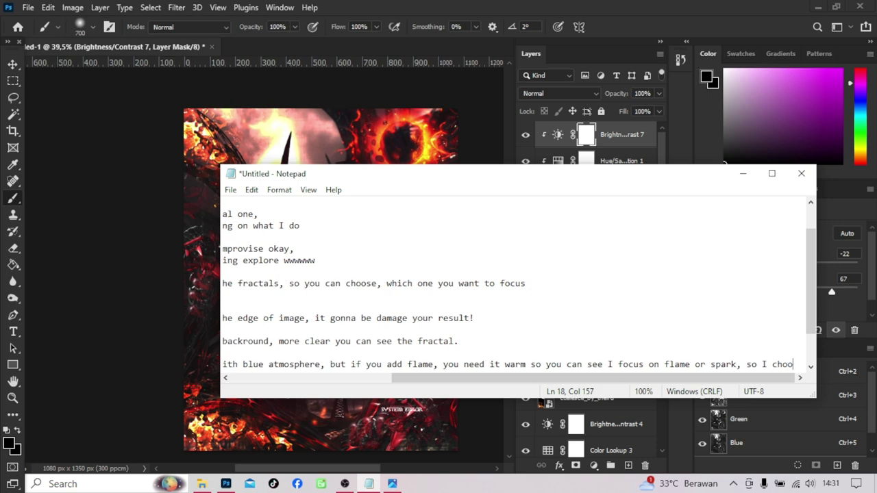
type("se warm")
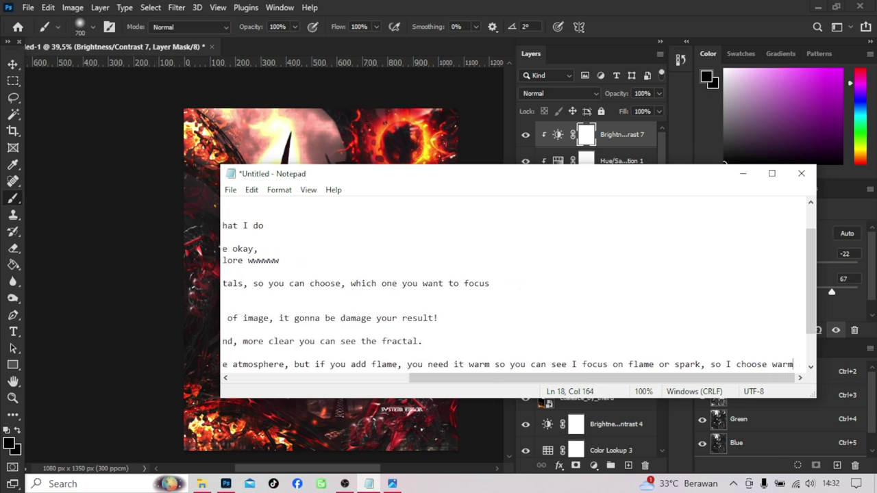
type(" aatmosphere")
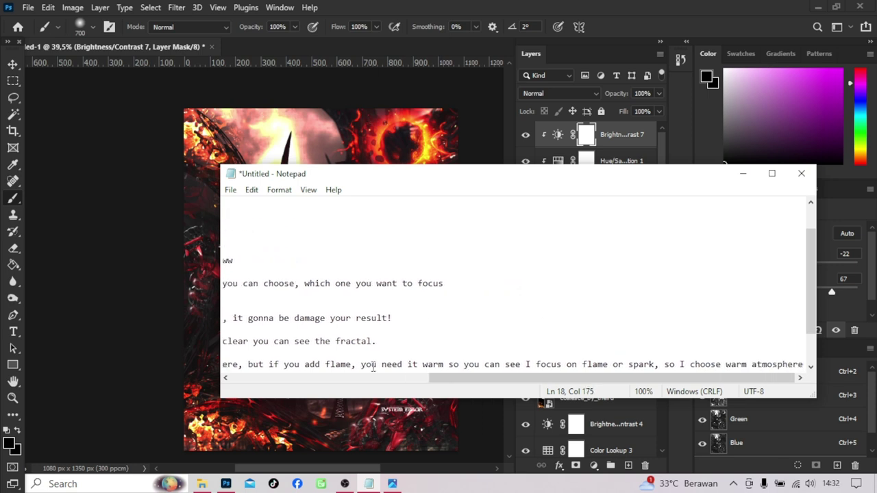
left_click(361, 364)
key("Return")
left_click(671, 364)
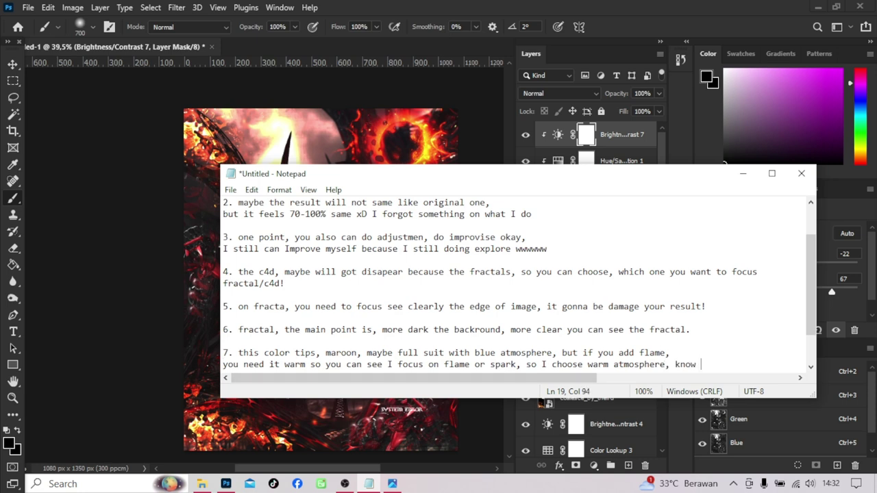
type("e doing cc okay (cc")
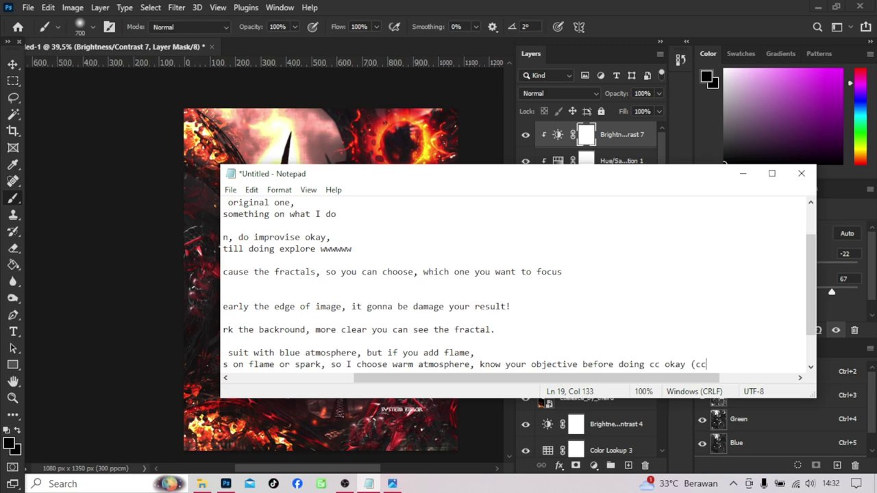
type(" = color corection/f")
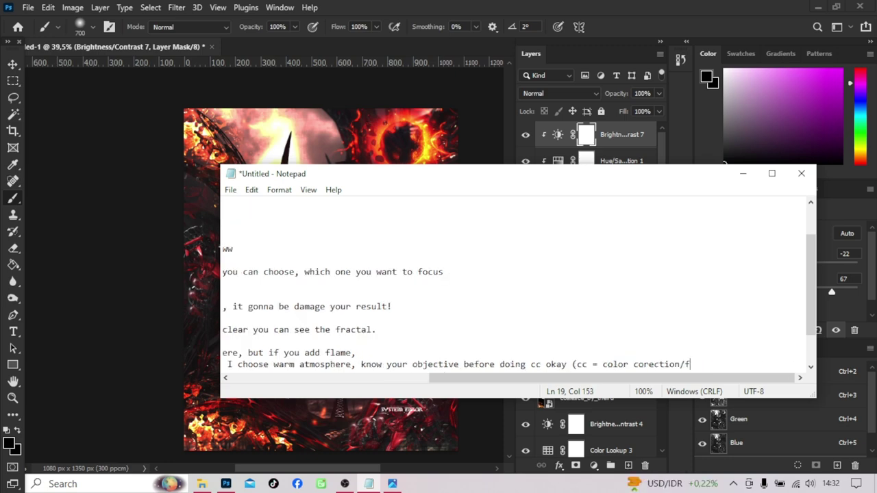
type("g)")
left_click(585, 364)
key("Return")
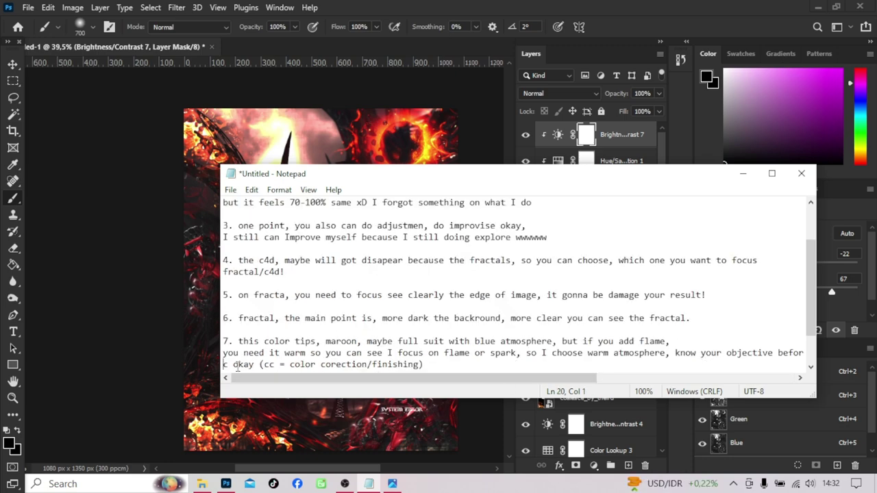
key("Return")
key("Return")
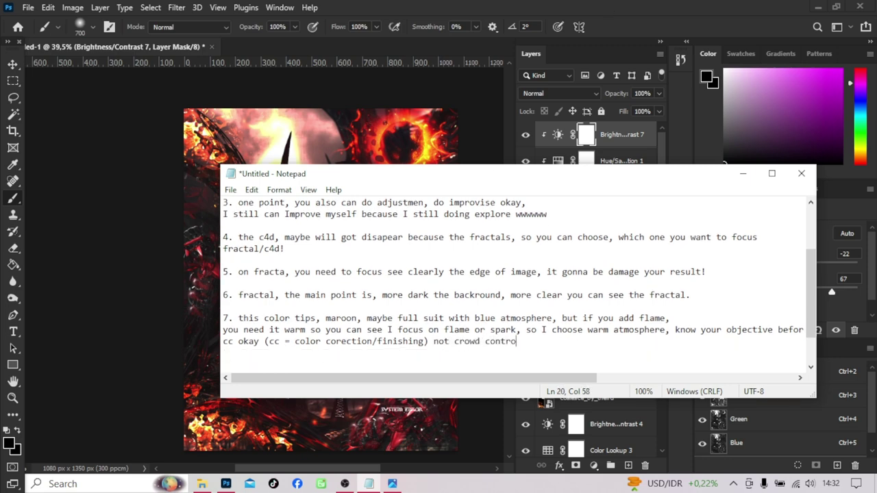
- Rasterize the system_error layer and move the bubbles image down and left
key("e")
left_click(596, 187)
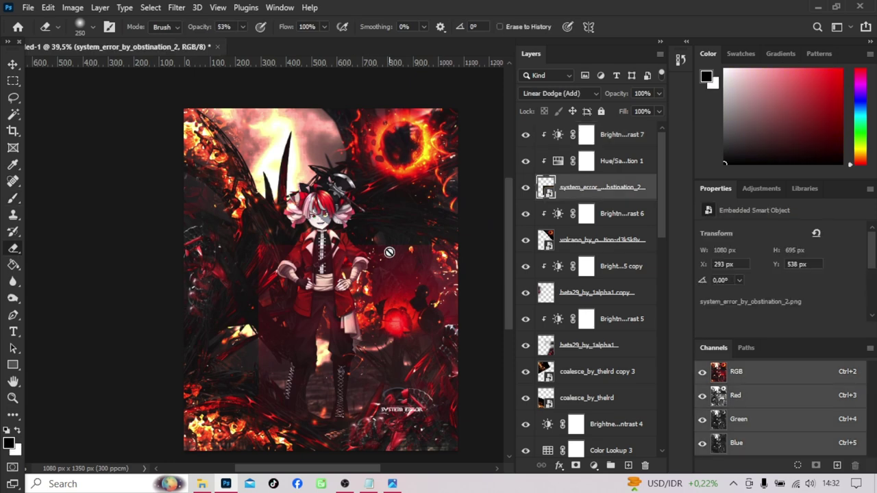
left_click(394, 253)
left_click(417, 196)
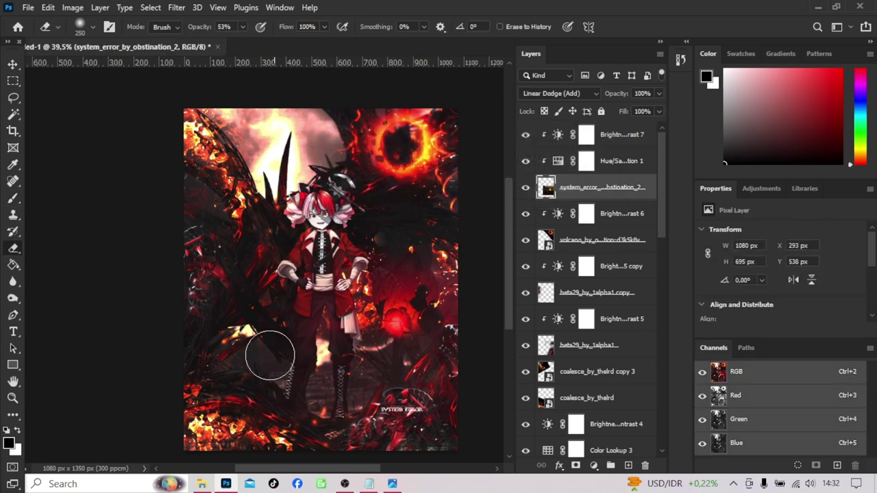
left_click_drag(411, 287, 392, 328)
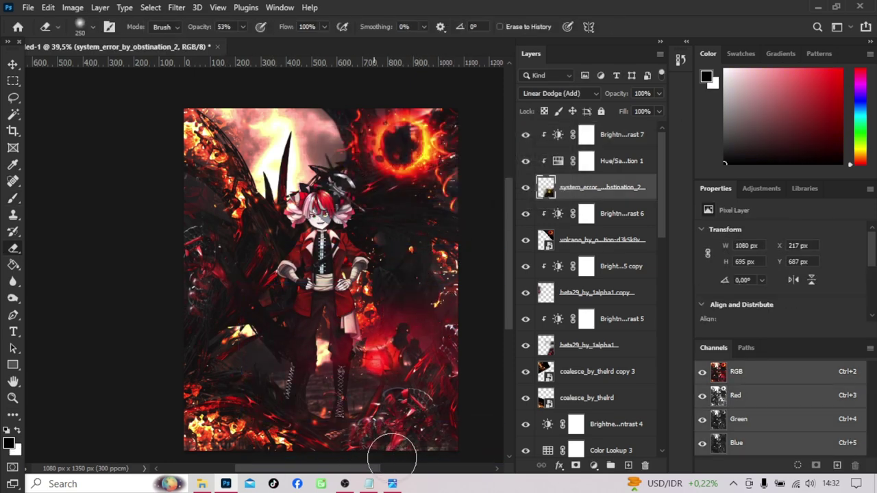
mouse_move(558, 310)
left_mouse_down()
mouse_move(445, 203)
mouse_move(489, 357)
mouse_move(361, 363)
left_mouse_up()
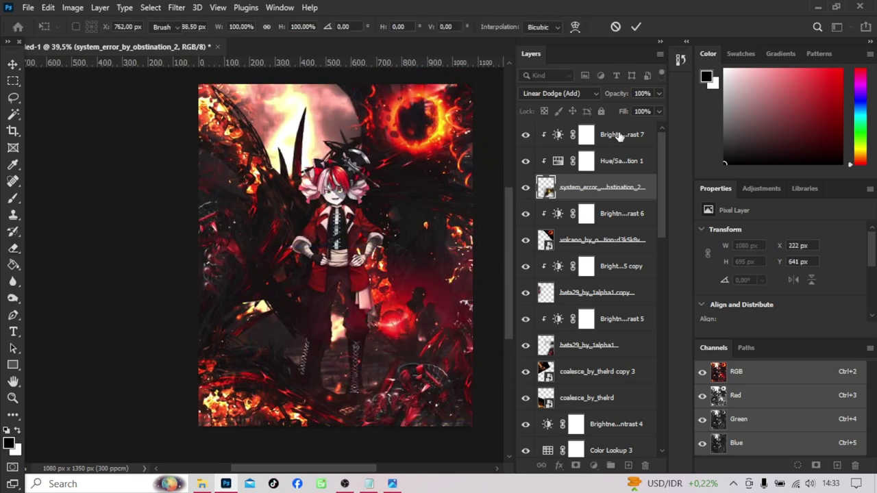
- Rotate and shrink the bubbles copy to about 62%, and move the original bubbles layer upward
key("ctrl+t")
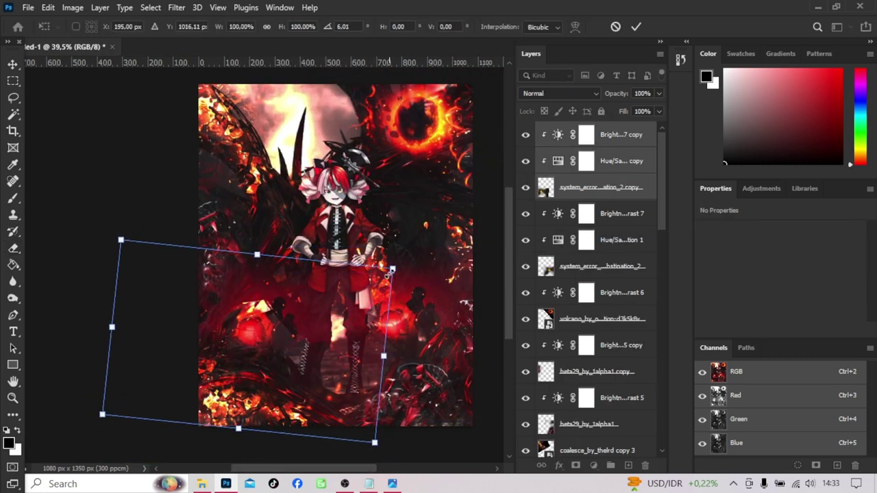
left_click_drag(387, 273, 286, 348)
key("Return")
key("e")
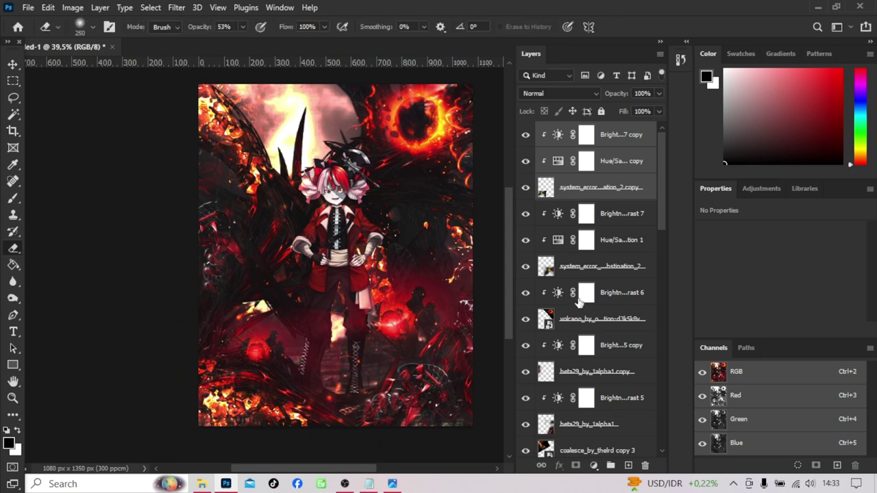
key("ctrl+t")
left_click_drag(449, 303, 434, 233)
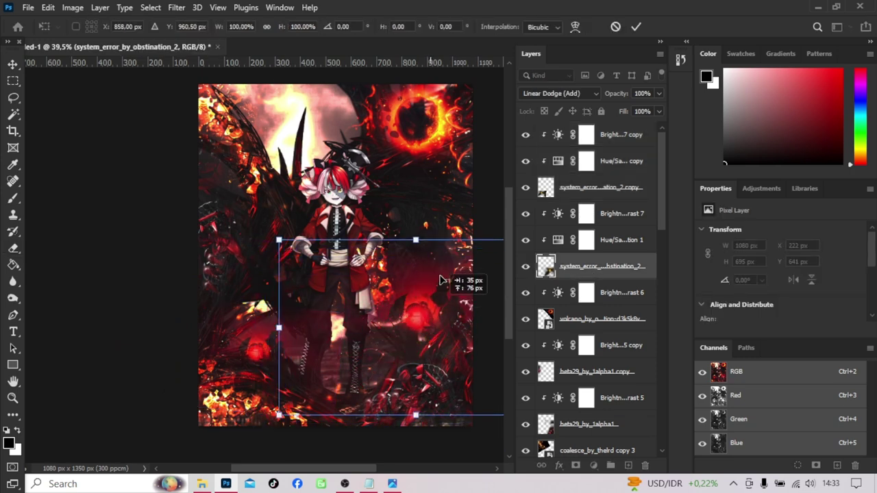
key("Return")
- Check the Ollie reference image, then nudge the bubbles layer slightly down
key("alt+Tab")
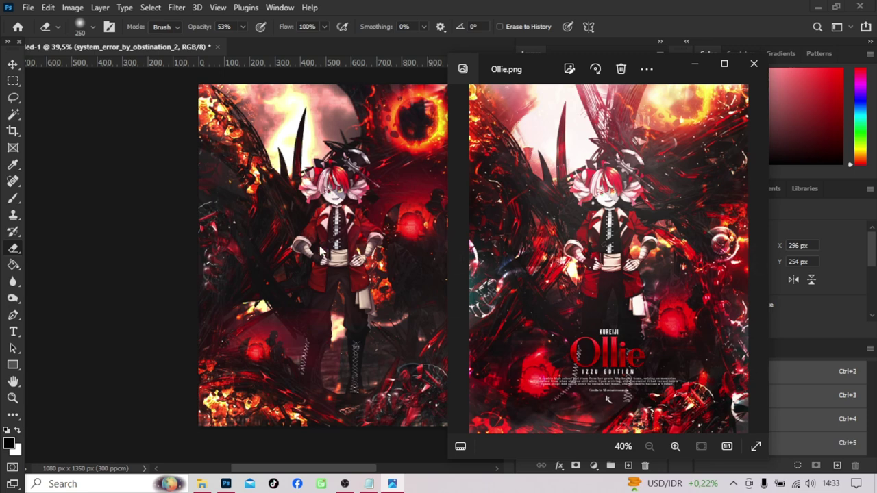
key("alt+Tab")
key("ctrl+t")
left_click_drag(422, 257, 452, 281)
key("Return")
key("alt+Tab")
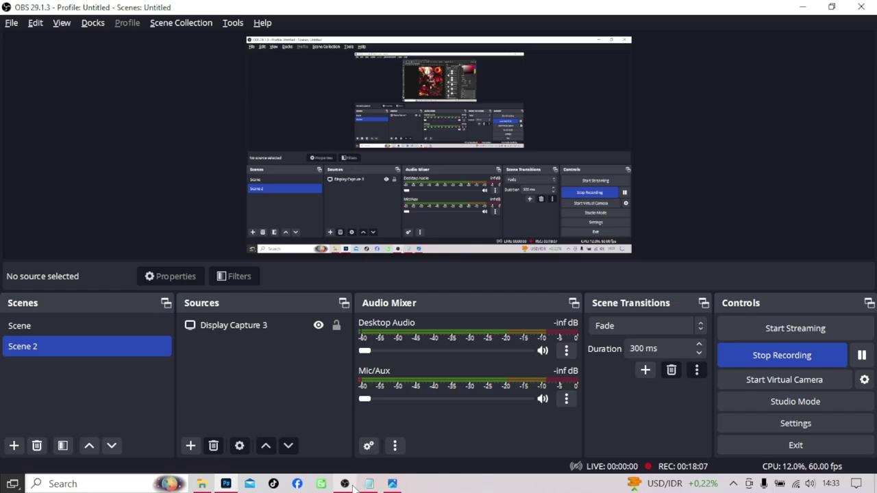
key("alt+Tab")
key("alt+Tab")
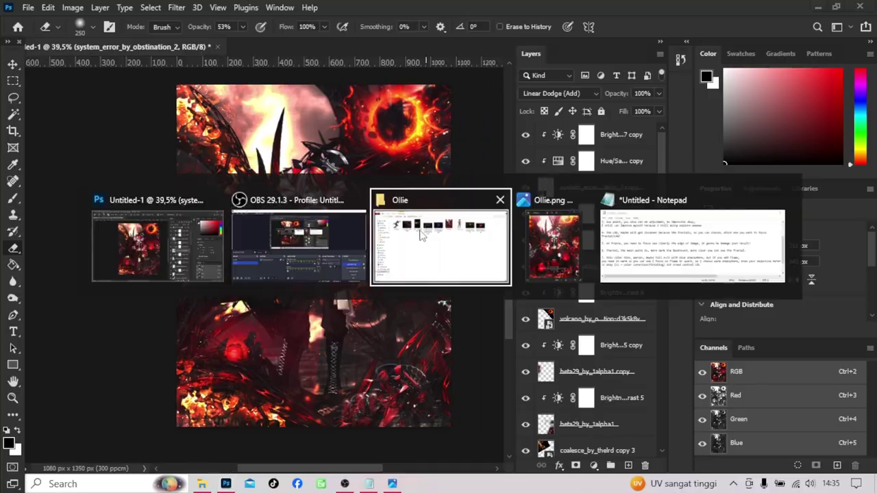
- Place the bubbles image from the Ollie folder and set it to Lighten blending
mouse_move(353, 103)
left_mouse_down()
mouse_move(230, 486)
mouse_move(313, 261)
left_mouse_up()
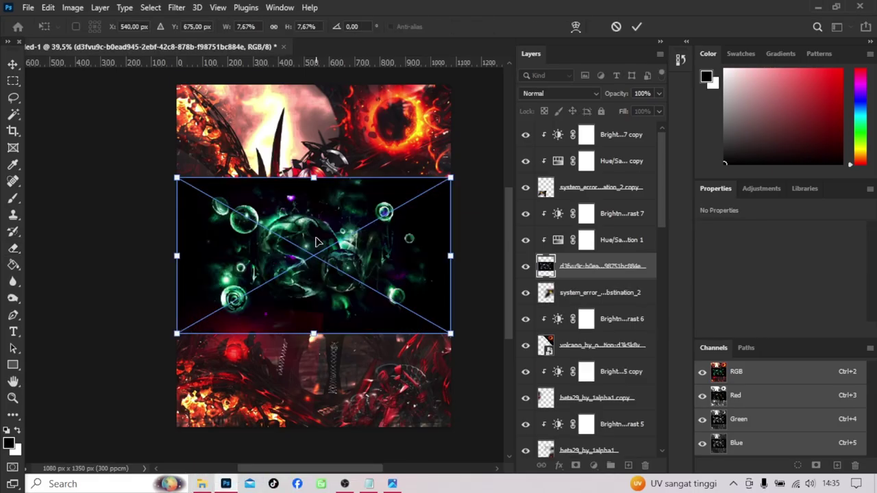
key("Return")
right_click(653, 218)
key("Escape")
left_click(560, 94)
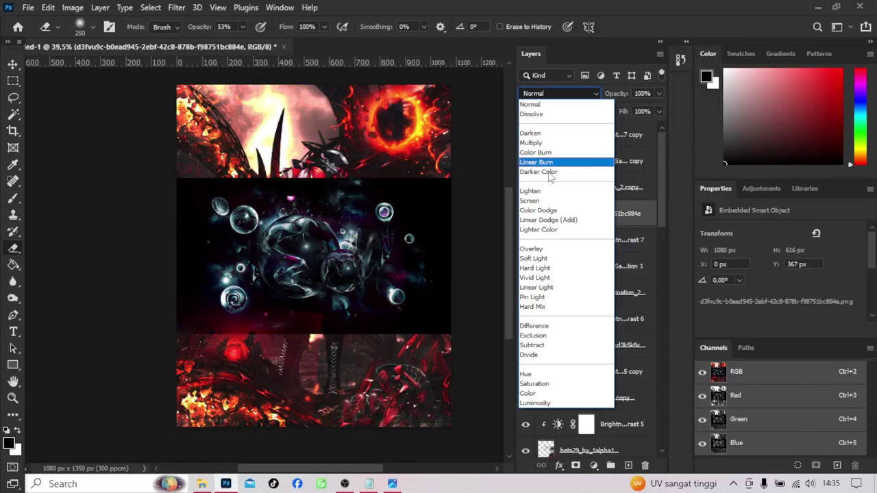
left_click(548, 188)
- Stretch the bubbles layer upward around the character, rasterize it, and nudge it slightly up
key("ctrl+t")
mouse_move(313, 176)
left_mouse_down()
mouse_move(318, 103)
mouse_move(313, 133)
left_mouse_up()
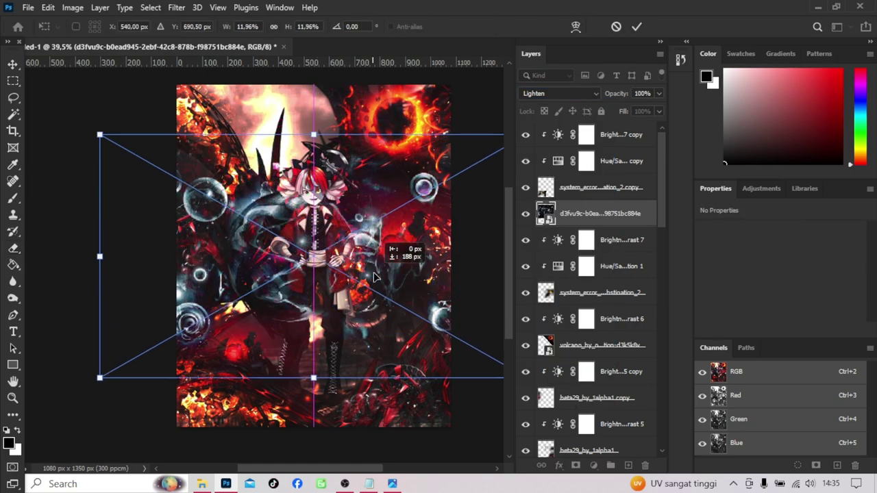
key("Return")
key("e")
left_click(439, 218)
left_click(436, 199)
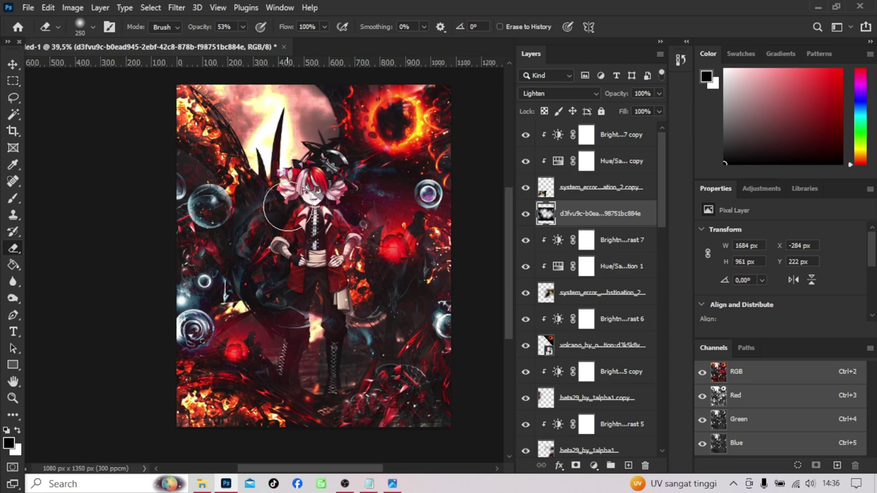
key("ctrl+t")
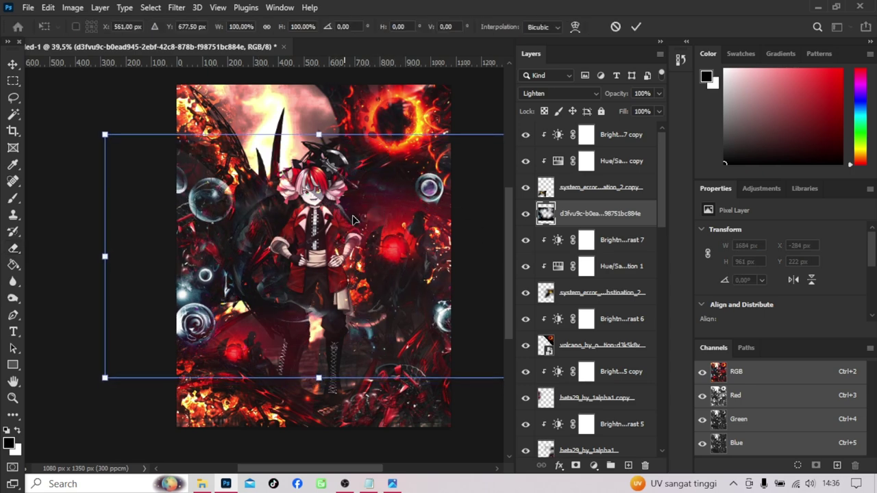
left_click_drag(347, 259, 345, 251)
key("Return")
key("alt+Tab")
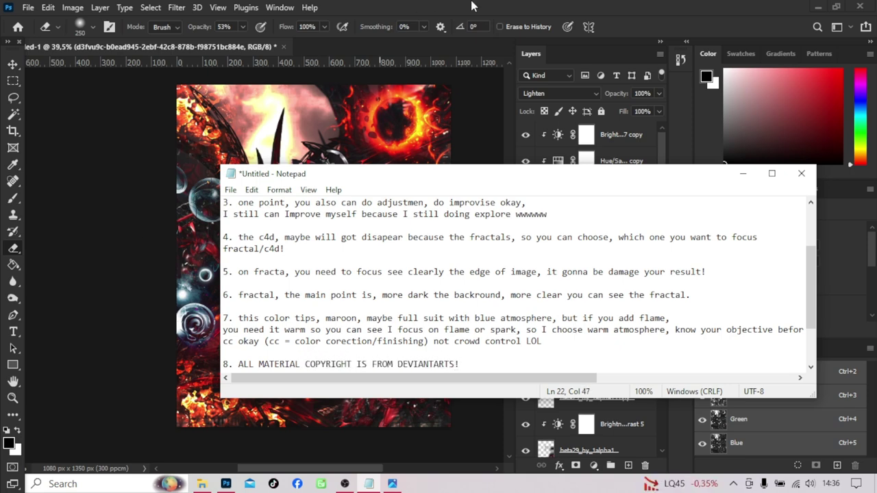
- Clip Hue/Saturation (saturation -100) and Brightness/Contrast (brightness -111, contrast 44) to the bubbles layer
left_click(472, 6)
left_click(593, 465)
left_click(606, 339)
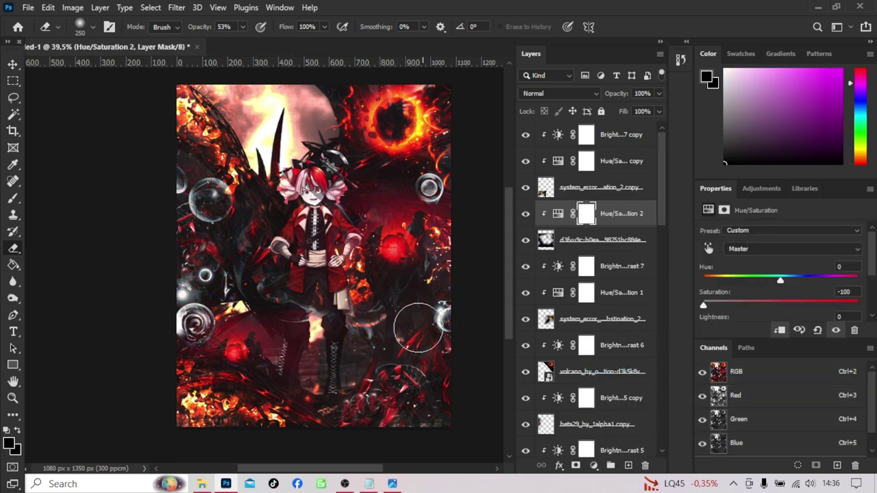
left_click(593, 465)
left_click(616, 276)
left_click_drag(779, 268, 721, 267)
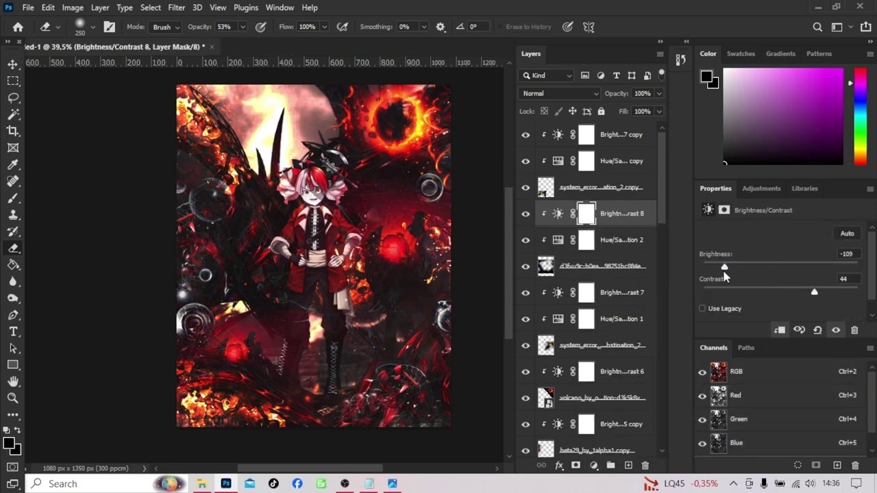
- Type 'do' into tip 8 in Notepad, then return to the poster
key("alt+Tab")
type("do")
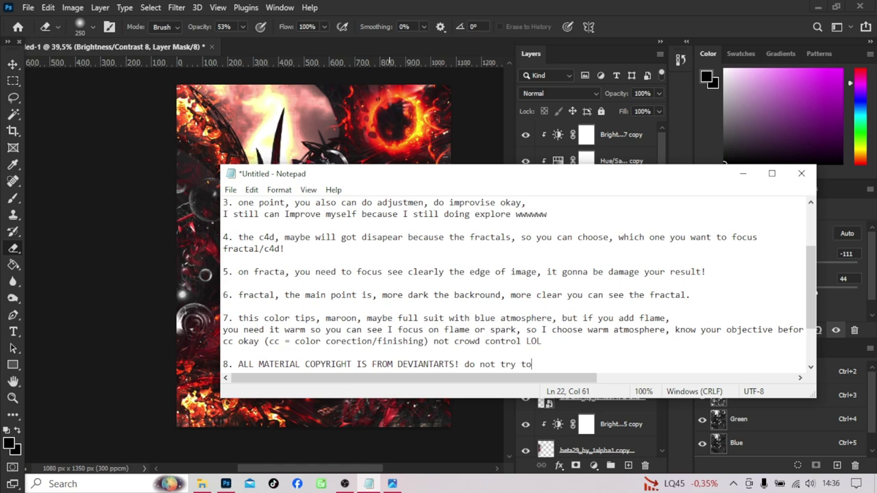
key("alt+Tab")
left_click_drag(392, 169, 408, 162)
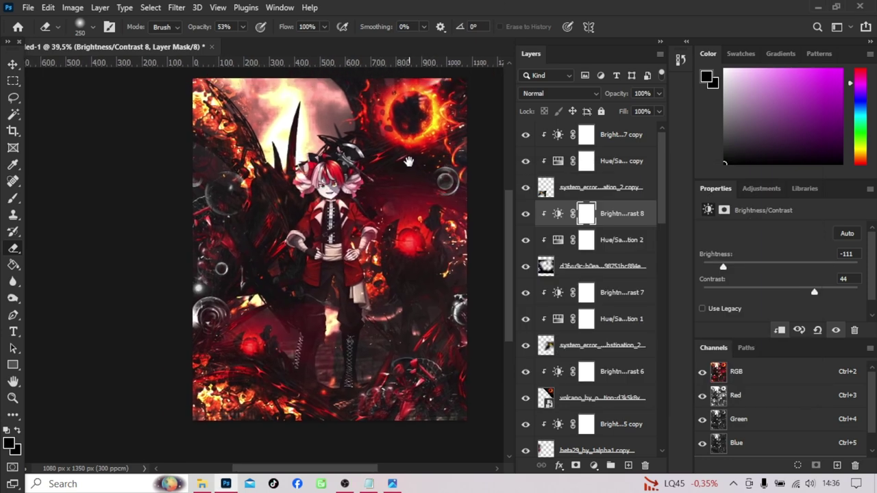
- Zoom around the poster and select the system_error_by_obstination_2 copy layer
scroll(309, 308, "up", 5)
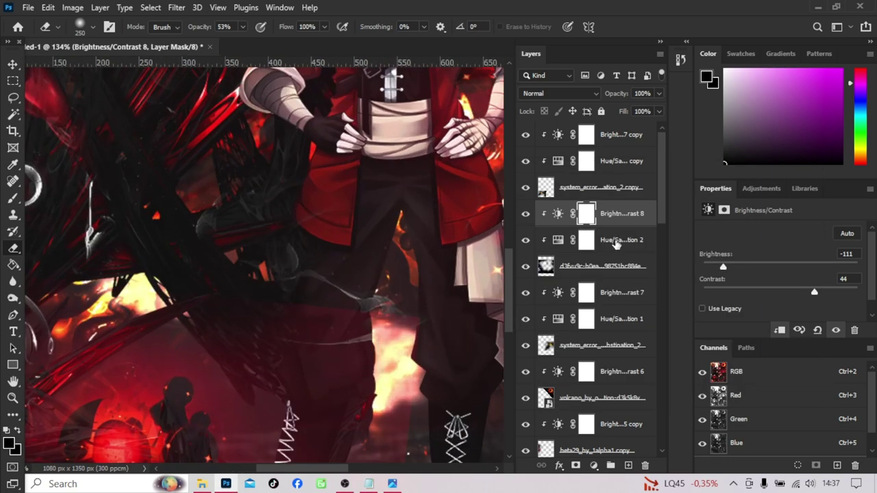
scroll(538, 347, "down", 5)
scroll(526, 346, "up", 3)
scroll(526, 345, "up", 3)
scroll(559, 281, "down", 4)
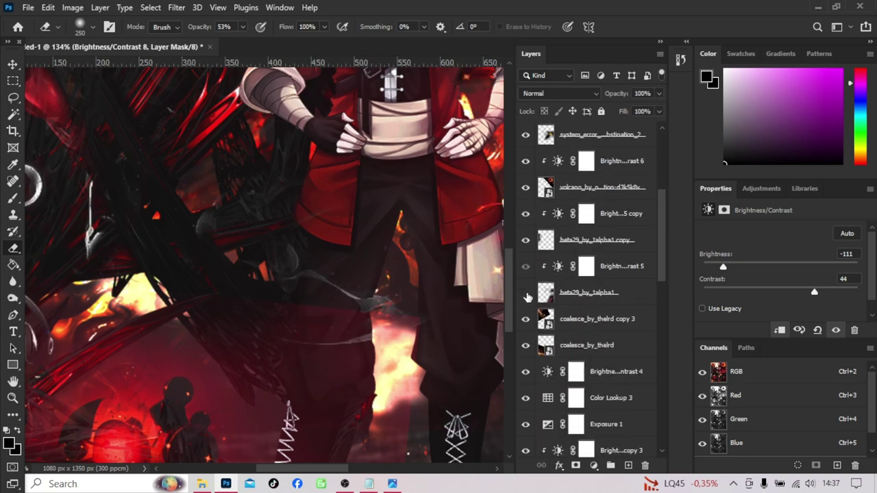
scroll(558, 255, "up", 4)
left_click(589, 187)
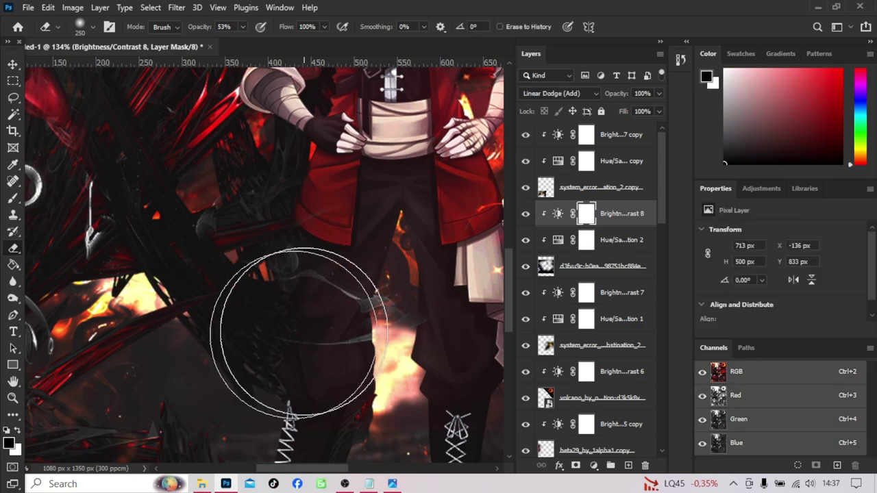
- Pan down to the character's boots, then hide the panels to see the whole poster
left_click_drag(379, 337, 352, 180)
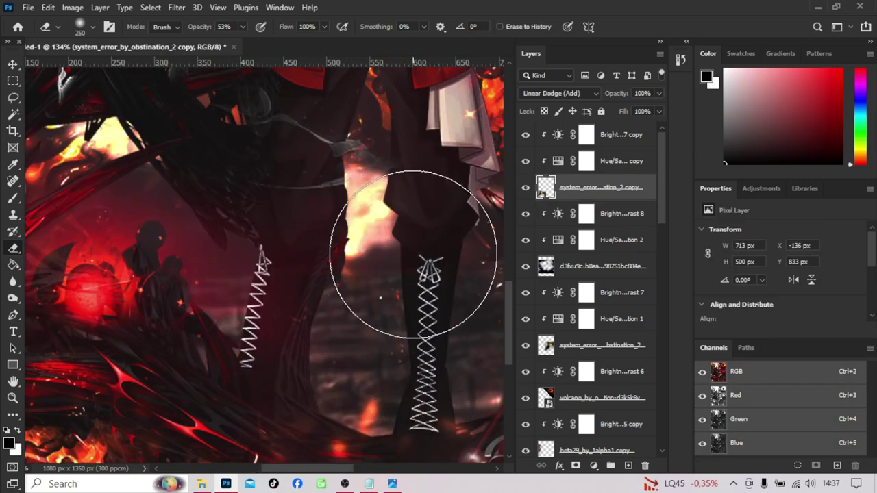
scroll(398, 254, "down", 5)
scroll(397, 329, "left", 5)
scroll(205, 356, "up", 1)
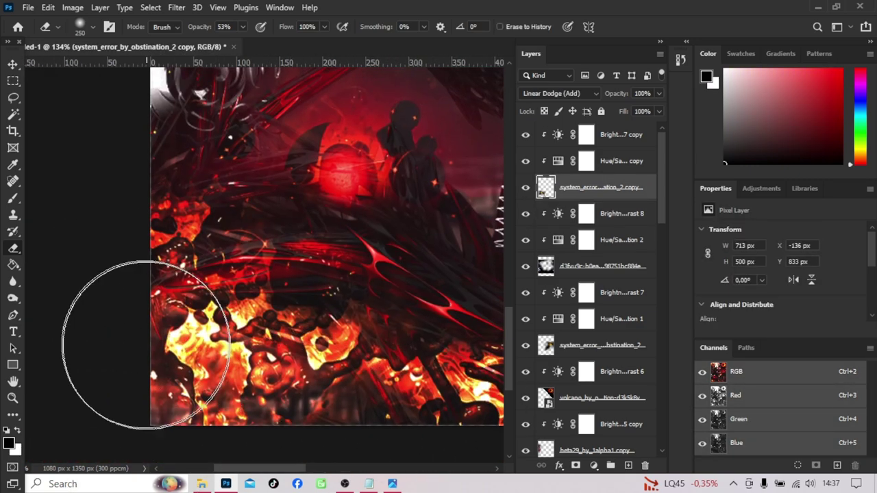
scroll(146, 344, "up", 3)
scroll(274, 283, "down", 6)
scroll(362, 308, "down", 1)
key("Tab")
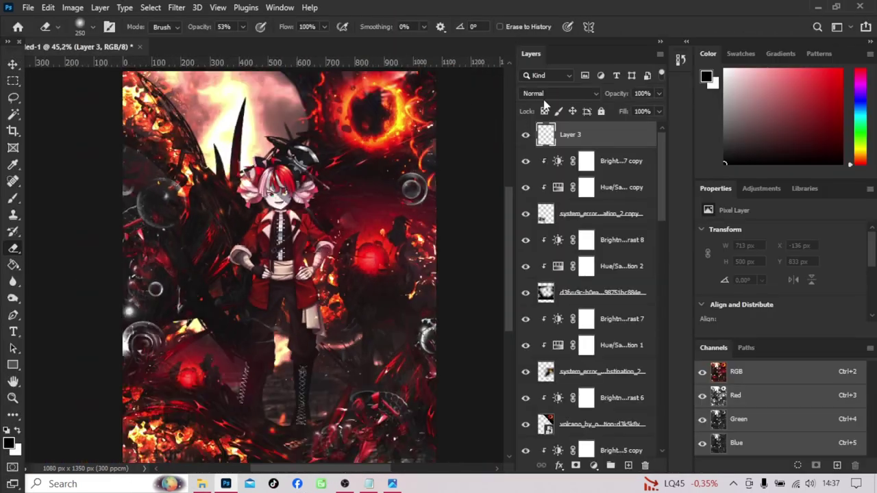
- Set Layer 3 to Overlay and paint dark tones over the upper right and lower left
left_click(544, 95)
left_click(548, 249)
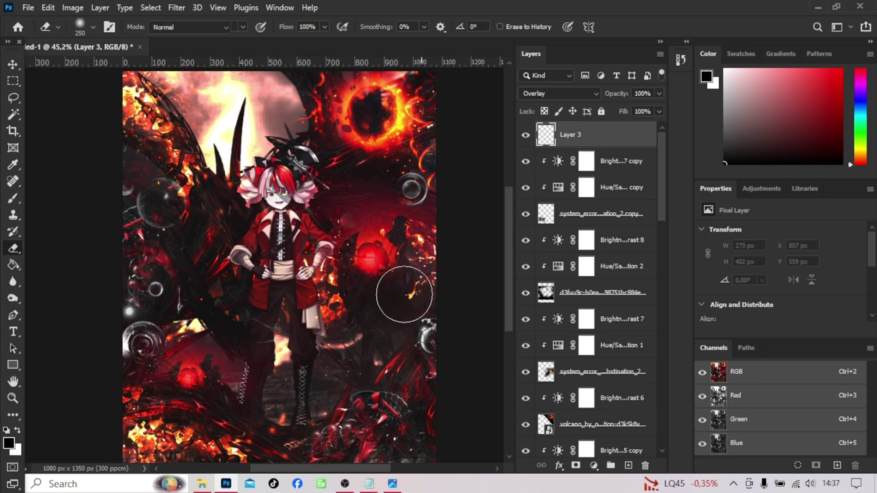
key("b")
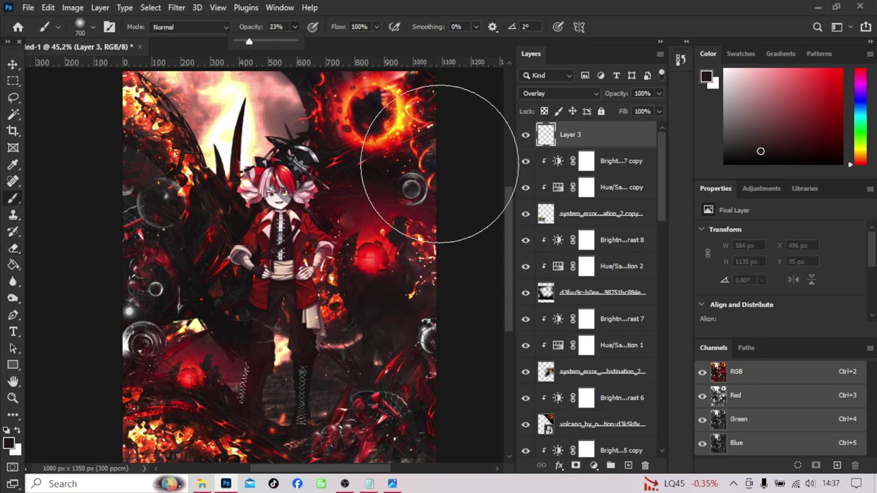
left_click_drag(438, 165, 441, 250)
left_click(362, 274, "alt")
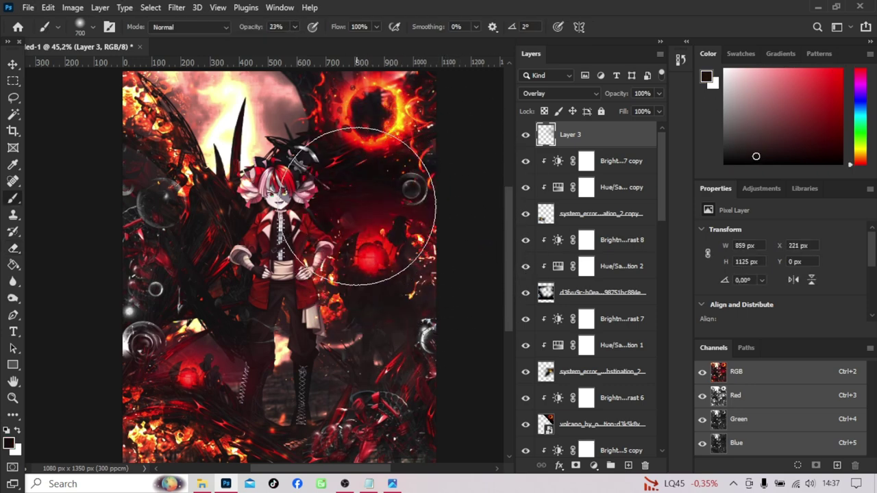
left_click_drag(361, 205, 171, 375)
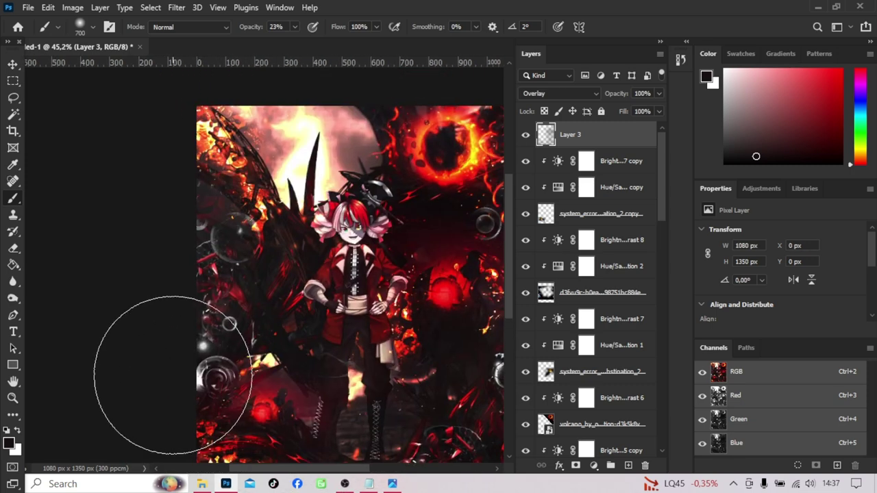
left_click(206, 355, "alt")
scroll(323, 147, "up", 2)
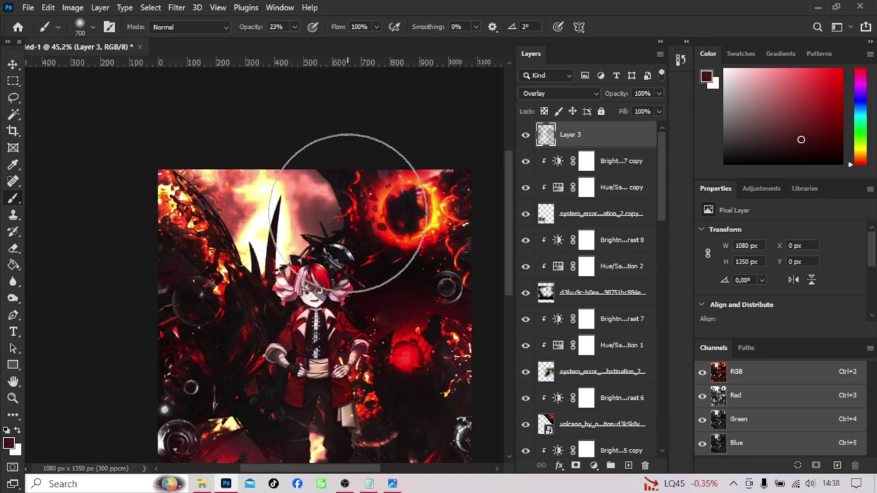
left_click(425, 219, "alt")
- Add Layer 4 in Linear Dodge (Add) and paint a pale yellow glow down from the top
left_click(628, 465)
left_click(558, 93)
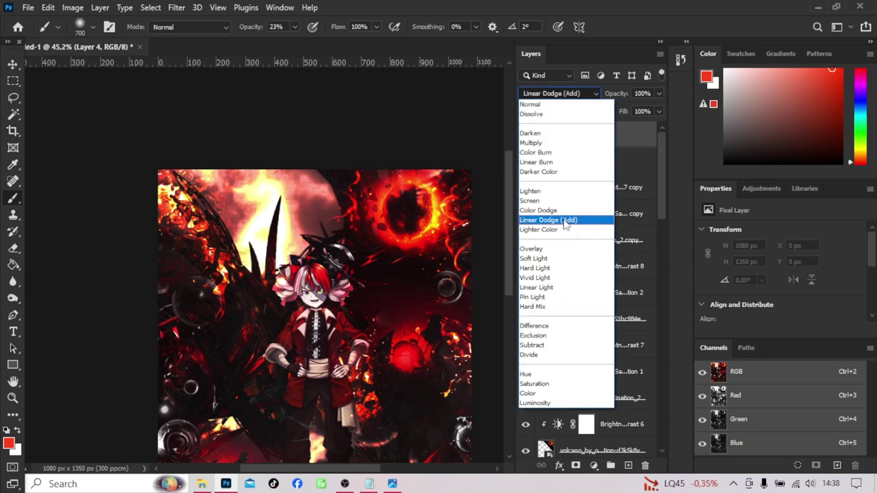
left_click(548, 221)
left_click(336, 302, "alt")
left_click_drag(335, 302, 296, 122)
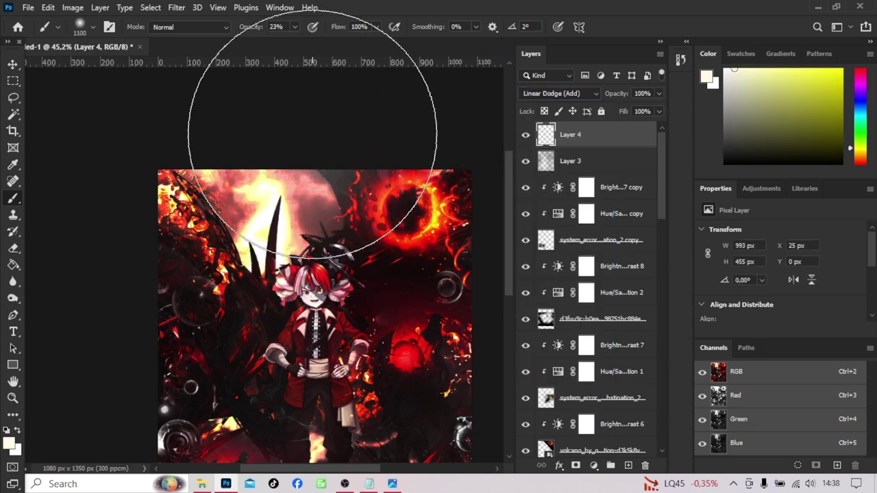
scroll(312, 133, "down", 1)
left_click_drag(313, 185, 294, 260)
left_click_drag(356, 240, 364, 177)
key("alt+Tab")
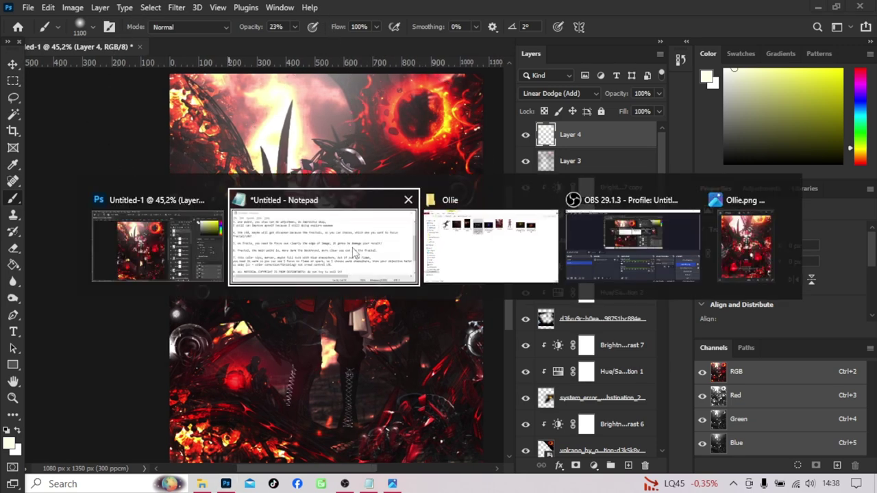
- End tip 8 with 'do not try to sell it!' and start tip 9 in Notepad
left_click(372, 248)
key("Return")
key("Return")
type("9. every adjustment is improvise day by a day, train it!")
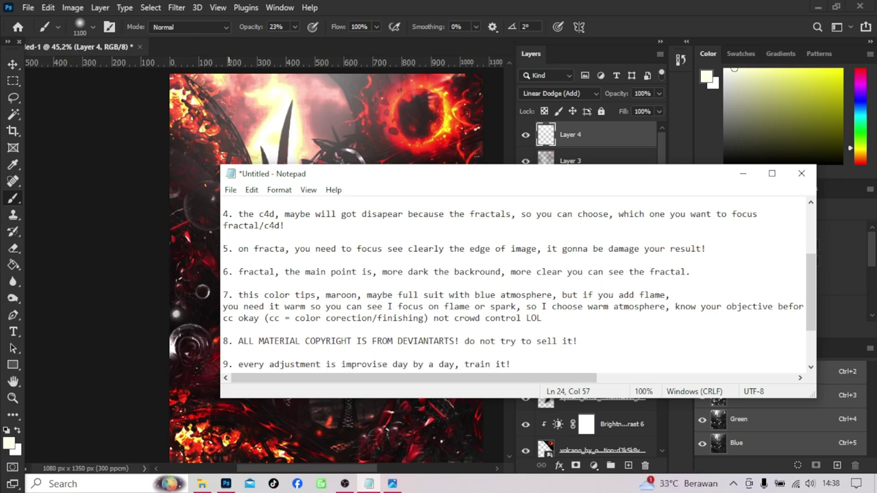
key("alt+Tab")
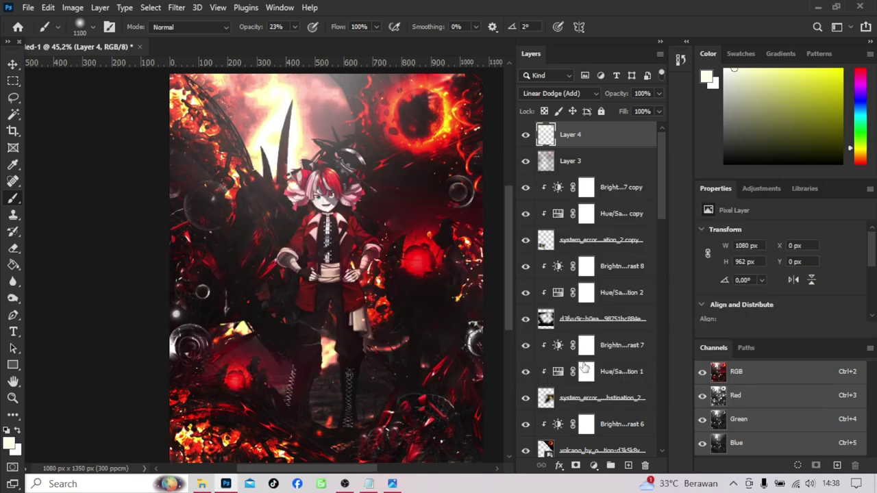
- Open Light & particles(1).psd from the E:\gfx\materials\ultra pack folder
key("ctrl+o")
left_click(461, 208)
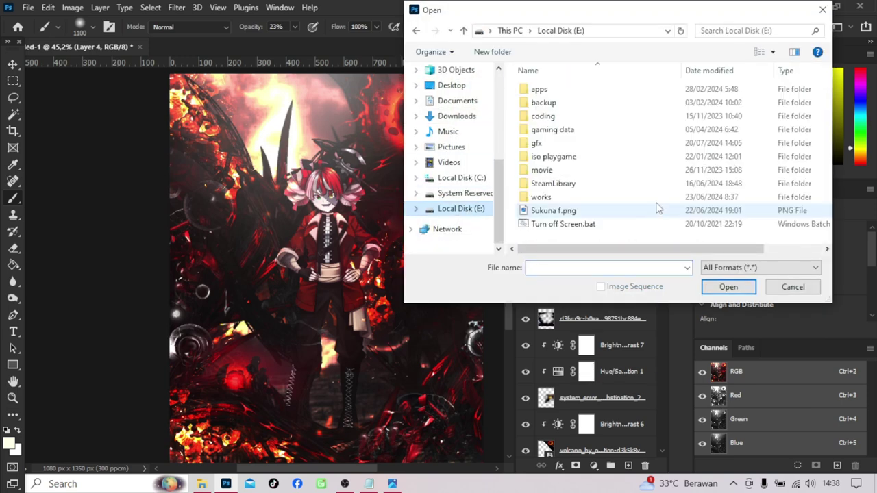
double_click(582, 142)
double_click(546, 116)
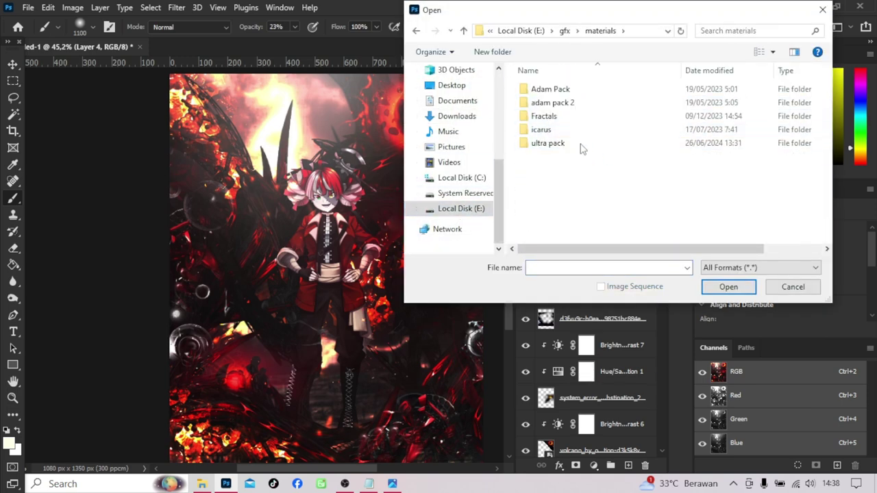
double_click(579, 143)
scroll(626, 157, "down", 2)
left_click(626, 182)
key("Return")
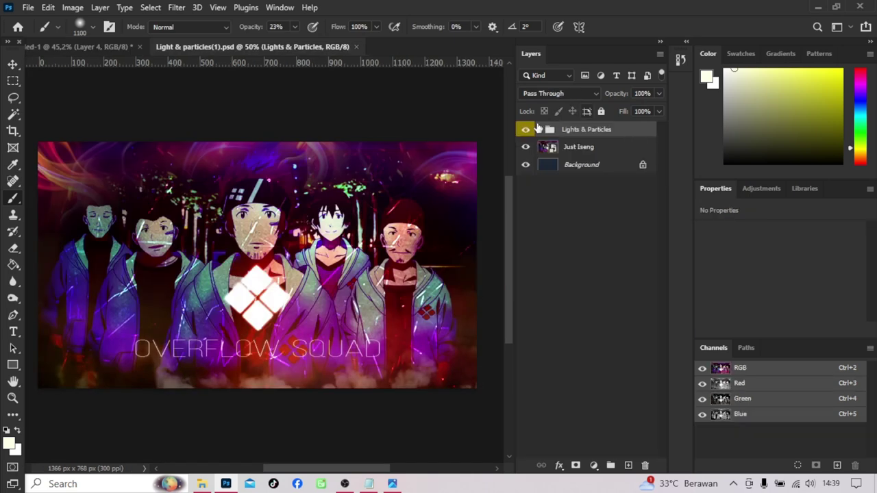
- Drag a particles layer from the Lights & Particles group onto the poster
left_click(541, 129)
mouse_move(558, 181)
left_mouse_down()
mouse_move(146, 46)
mouse_move(302, 158)
mouse_move(362, 134)
mouse_move(342, 108)
left_mouse_up()
key("ctrl+t")
key("Return")
key("b")
- Bring particle layer 6 into the poster and enlarge it over the upper area
key("ctrl+Tab")
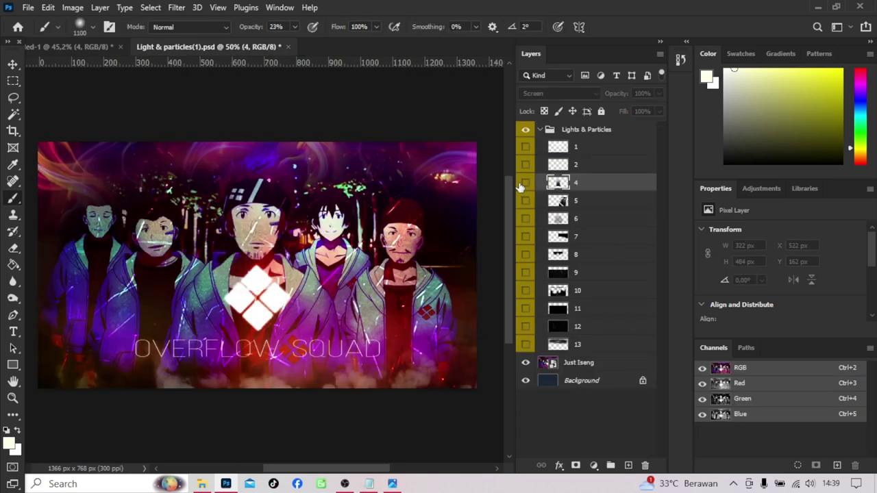
key("ctrl+t")
left_click_drag(93, 47, 308, 198)
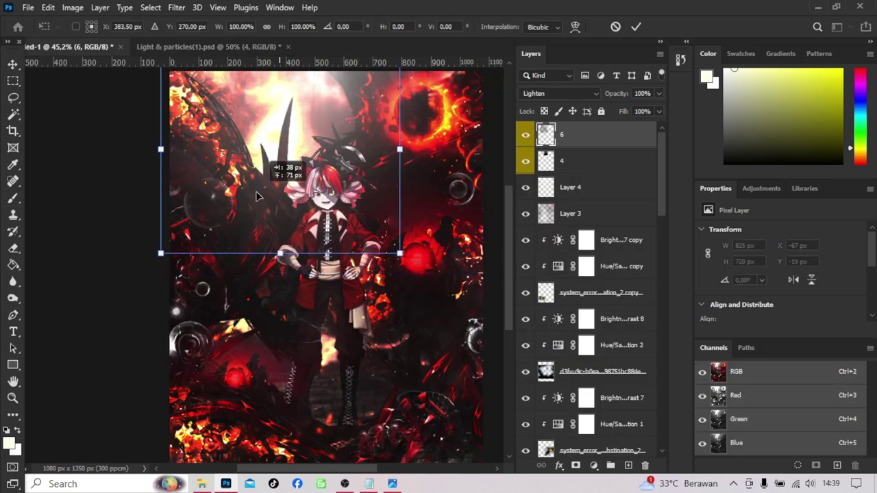
left_click_drag(261, 87, 253, 74)
key("Return")
key("ctrl+Tab")
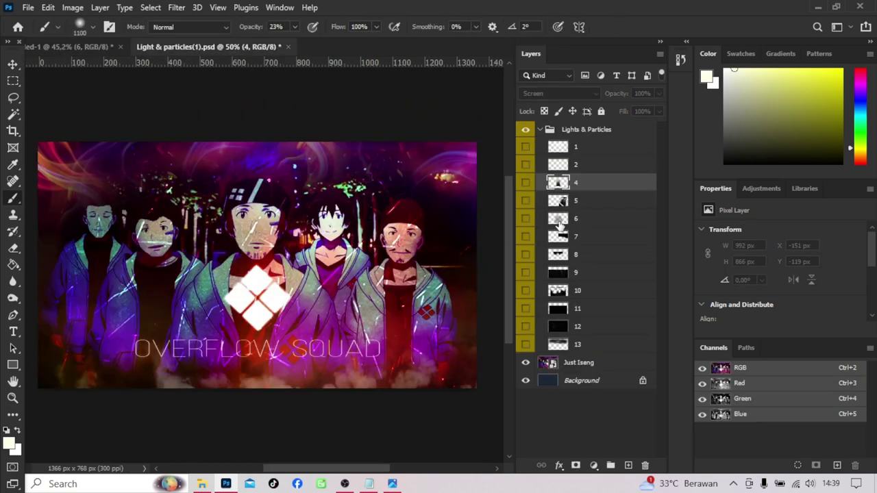
- Add particle layer 11, position it, duplicate it as 11 copy 2, then view the Notepad tips
left_click_drag(75, 53, 405, 294)
key("ctrl+t")
left_click_drag(435, 338, 164, 254)
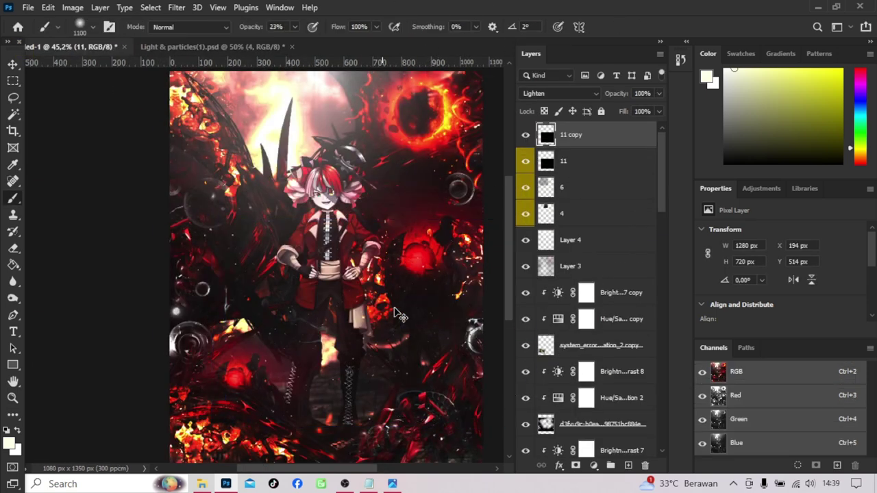
key("Return")
key("ctrl+j")
key("ctrl+t")
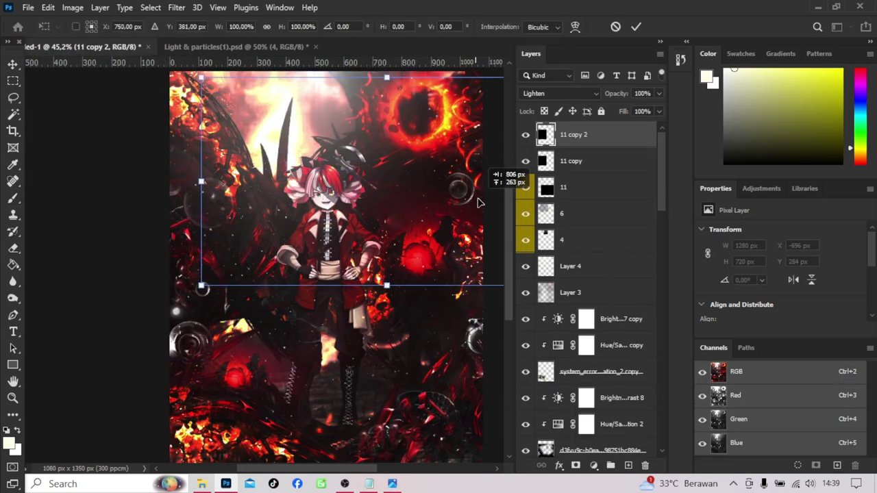
key("Return")
key("alt+Tab")
key("Return")
key("Return")
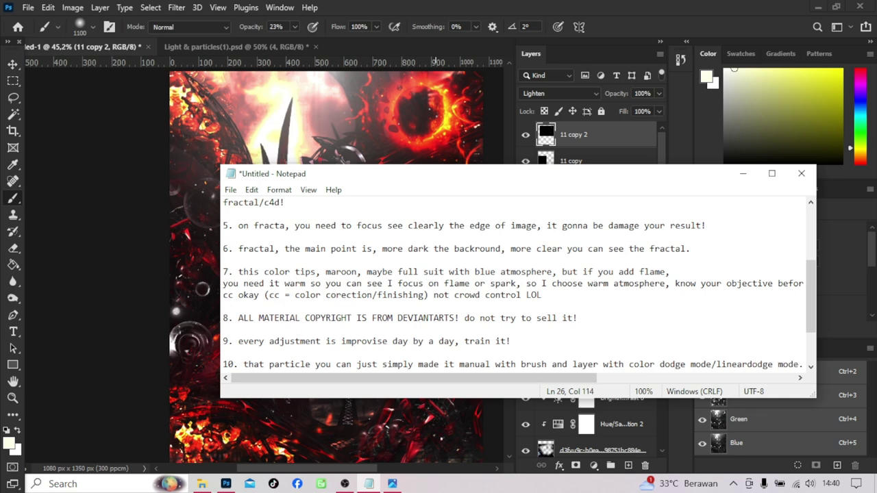
- Minimize the tips notes and add a new layer blended as Linear Dodge (Add)
left_click(743, 173)
left_click(628, 465)
left_click(558, 93)
left_click(558, 217)
- Shrink the brush size, check the view, and delete the unused Layer 5
right_click(320, 229)
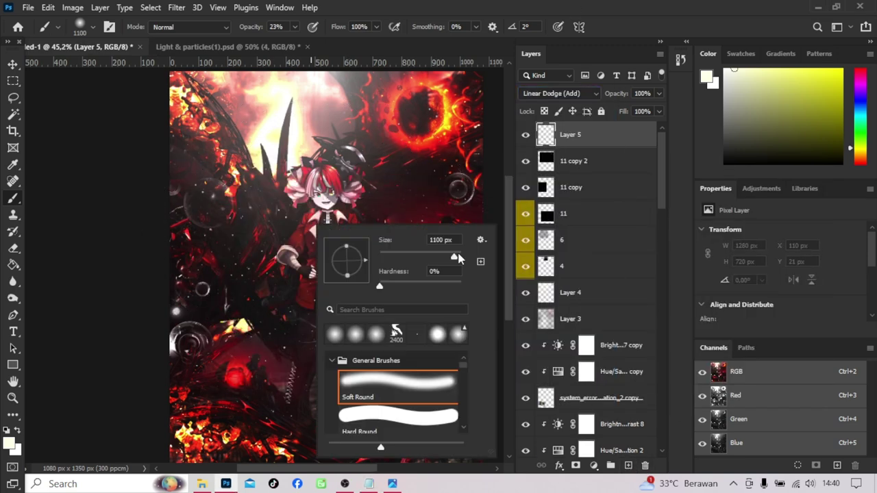
left_click_drag(453, 258, 381, 258)
scroll(389, 172, "up", 5)
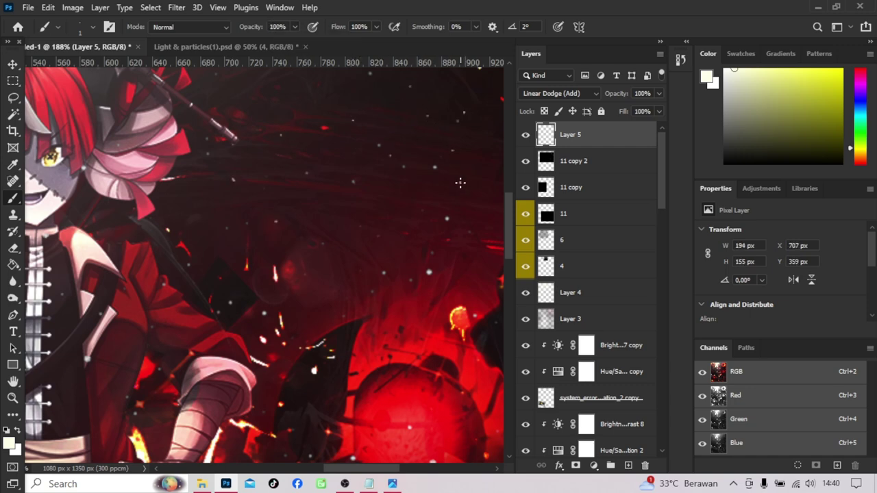
scroll(341, 265, "down", 5)
key("Delete")
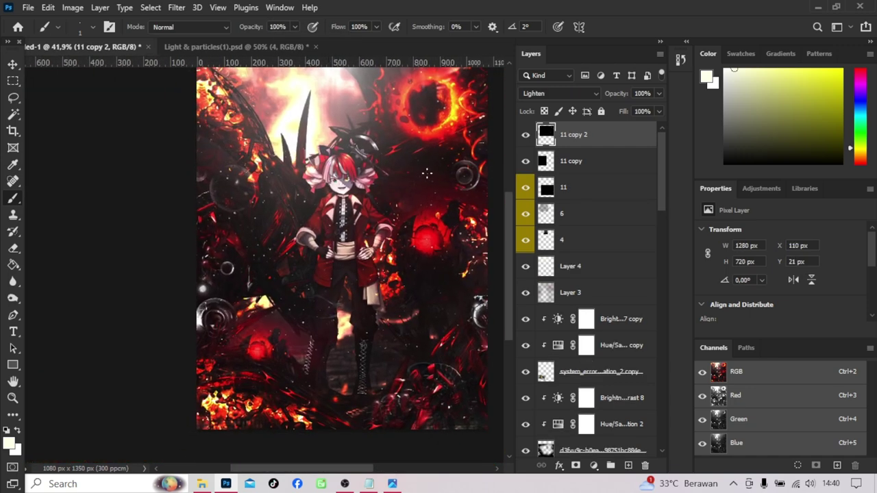
- After glancing at the Ollie.png reference, duplicate Brightness/Contrast 2 together with 08_3 copy 3
left_click(390, 484)
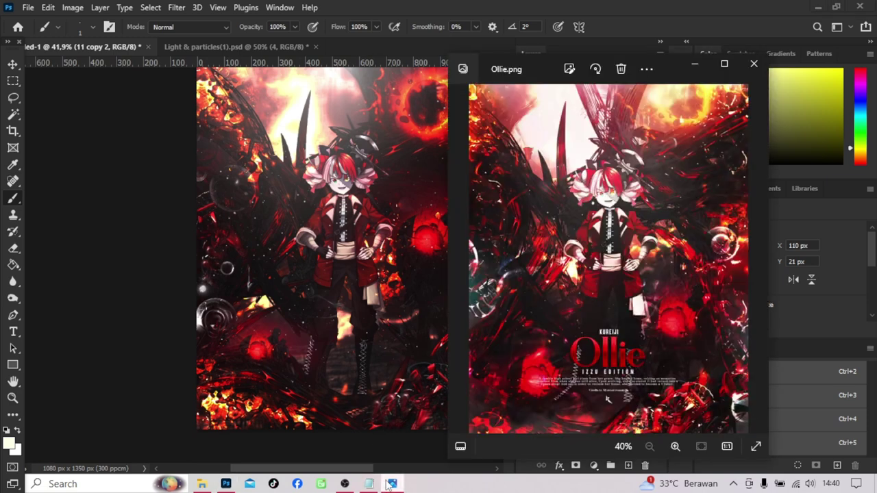
left_click(389, 484)
scroll(479, 274, "up", 1)
scroll(551, 252, "down", 3)
scroll(551, 252, "down", 3)
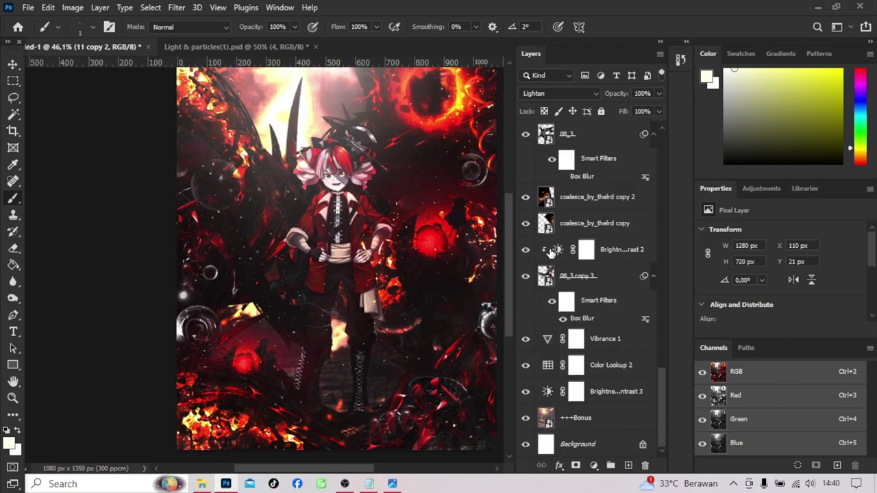
left_click(579, 276)
left_click(616, 249, "shift")
key("ctrl+j")
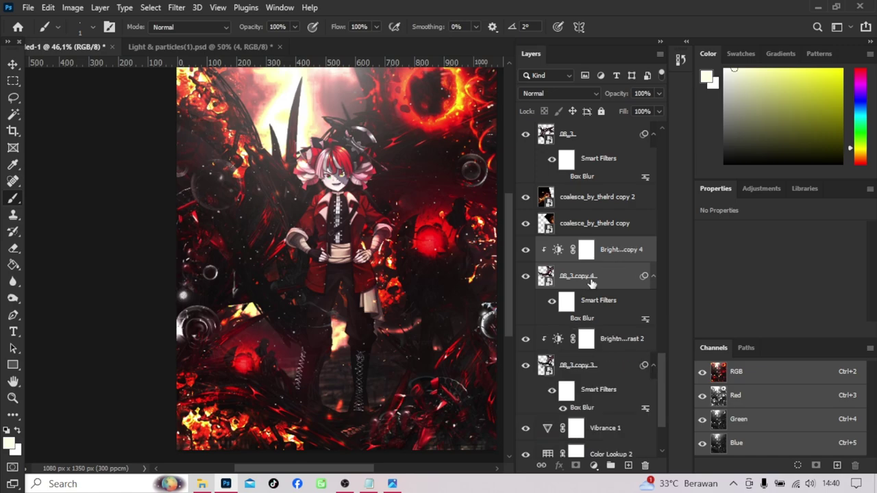
- Enlarge the duplicated 08_3 shard texture on the canvas
key("ctrl+t")
key("Tab")
left_click_drag(614, 364, 539, 342)
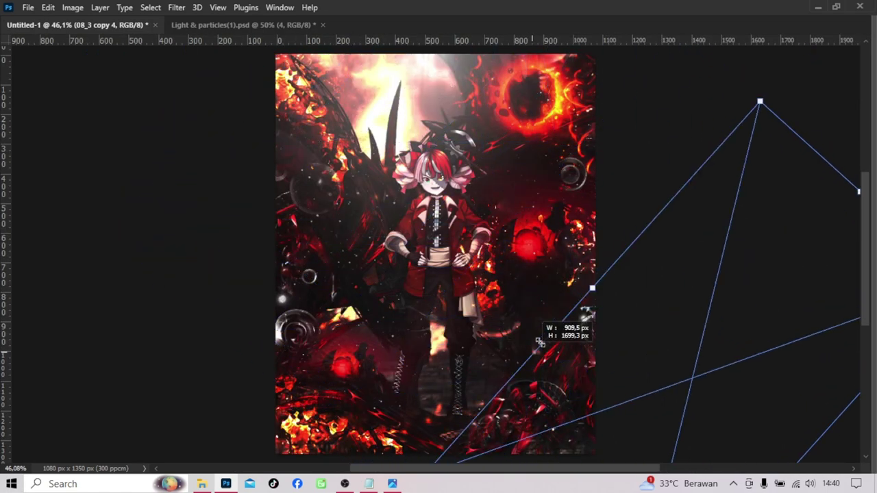
key("Return")
key("Tab")
- Move the shard layers higher in the layer stack
left_click_drag(582, 302, 582, 199)
key("Tab")
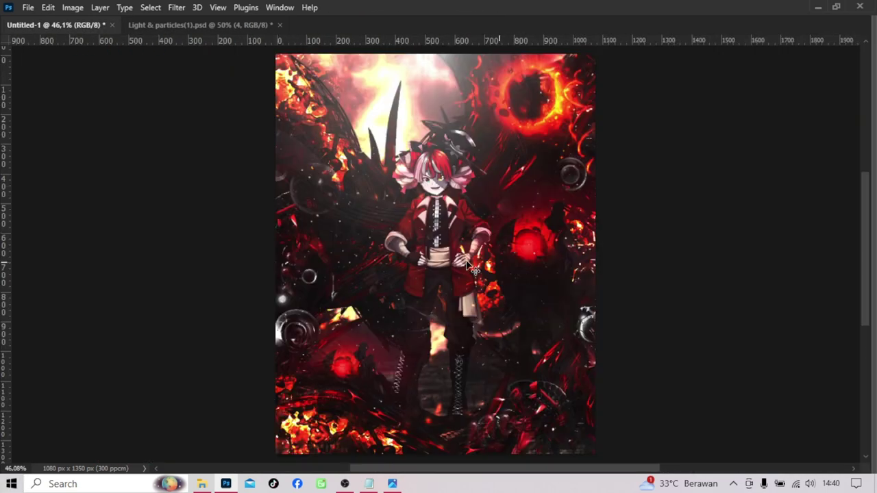
key("ctrl+t")
left_click_drag(472, 267, 555, 343)
key("Return")
key("Tab")
mouse_move(583, 301)
left_mouse_down()
mouse_move(613, 187)
mouse_move(589, 315)
left_mouse_up()
- Move a shard layer down and right and rotate it about 45° clockwise
scroll(561, 274, "down", 5)
scroll(561, 294, "down", 5)
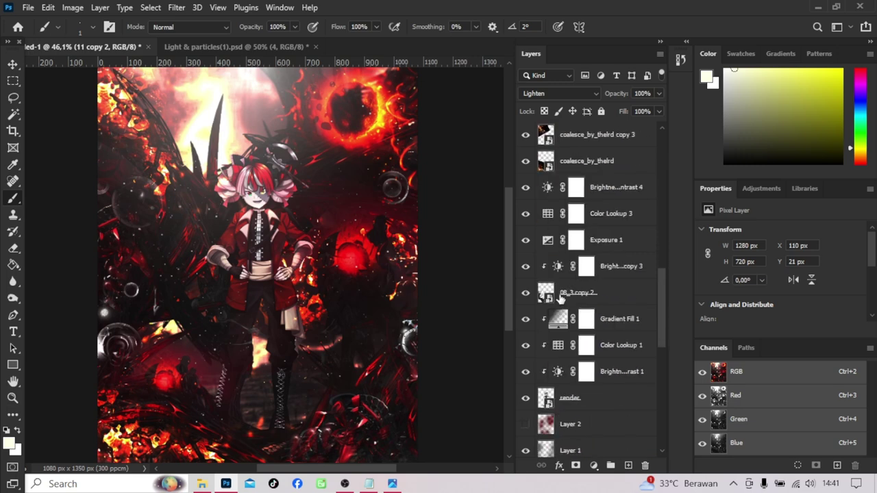
scroll(527, 291, "down", 5)
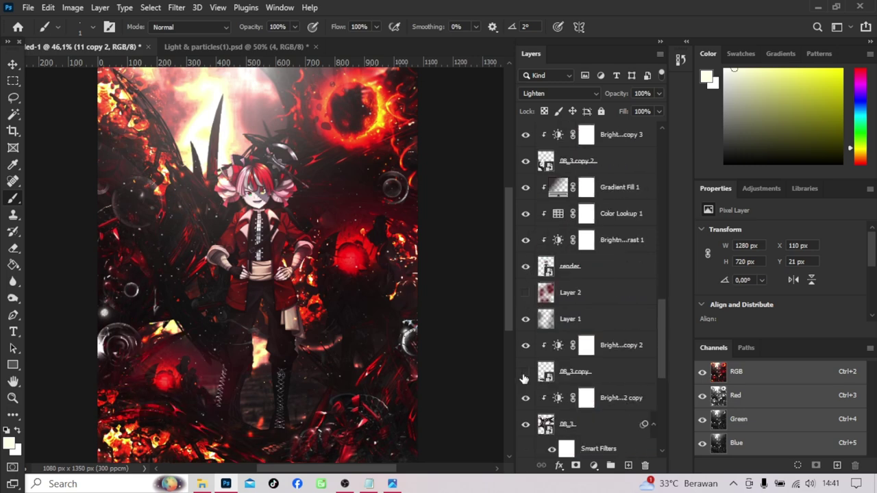
scroll(524, 376, "down", 1)
left_click(526, 371)
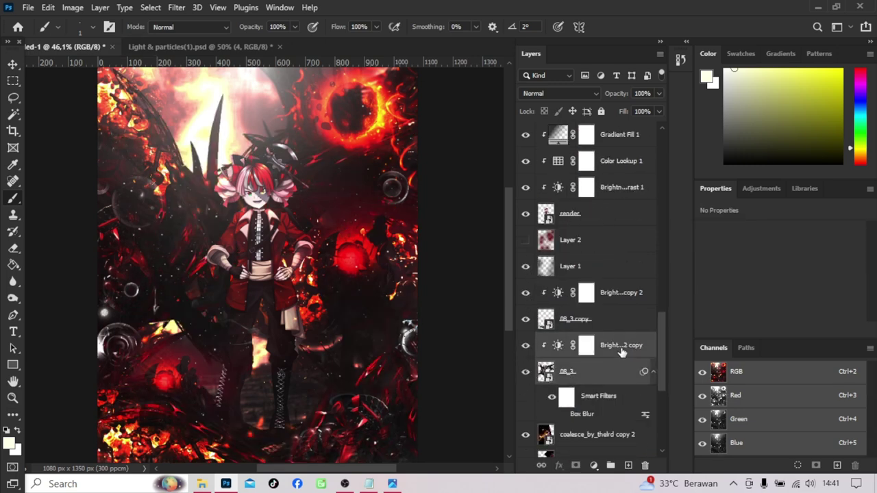
left_click_drag(621, 351, 589, 295)
key("Tab")
key("ctrl+t")
left_click_drag(443, 209, 596, 281)
mouse_move(511, 96)
left_mouse_down()
mouse_move(503, 91)
mouse_move(617, 199)
left_mouse_up()
left_click_drag(469, 182, 502, 250)
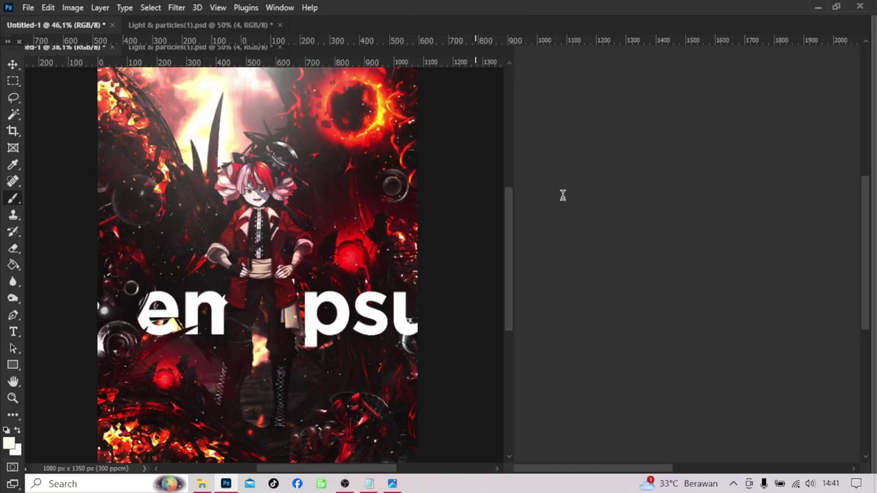
- Bring the Lorem Ipsum text layer into the poster and retype it as 'Kureiji'
mouse_move(562, 196)
left_mouse_down()
mouse_move(568, 59)
mouse_move(528, 160)
left_mouse_up()
left_click(319, 312)
key("ctrl+a")
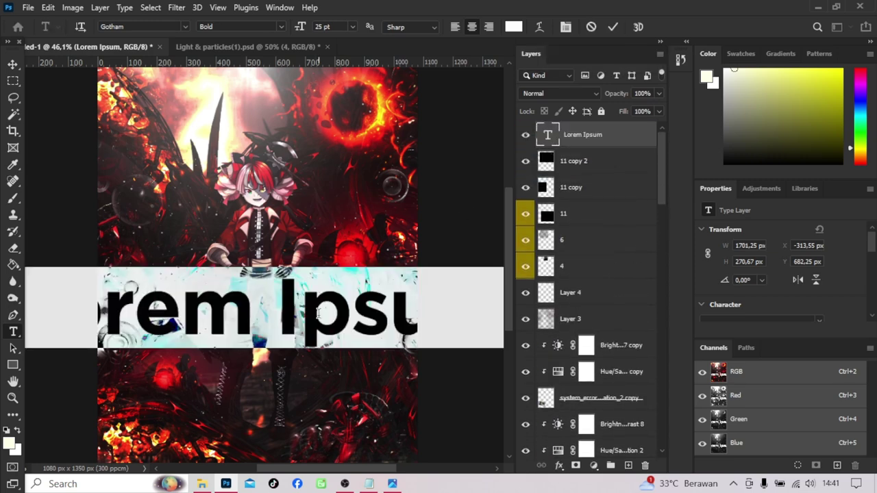
type("Kureiji")
key("ctrl+a")
- Set the Kureiji text to the Aku & Kamu font at 4 pt
left_click(183, 27)
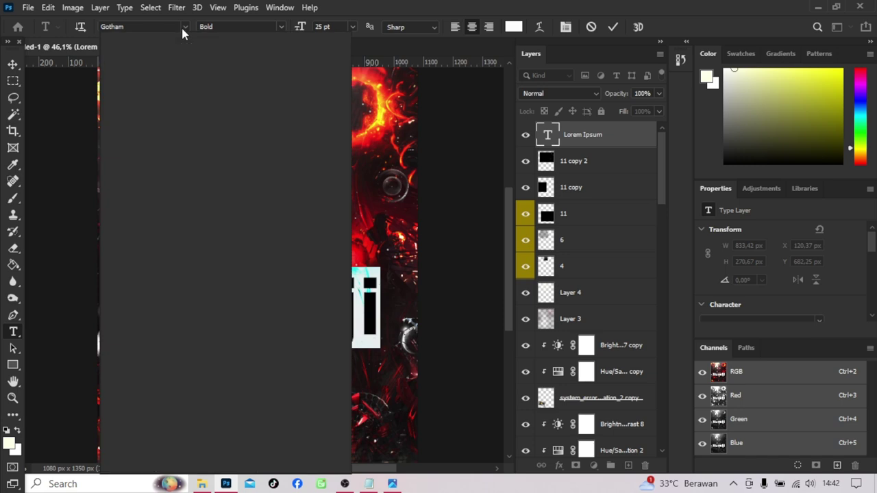
type("A")
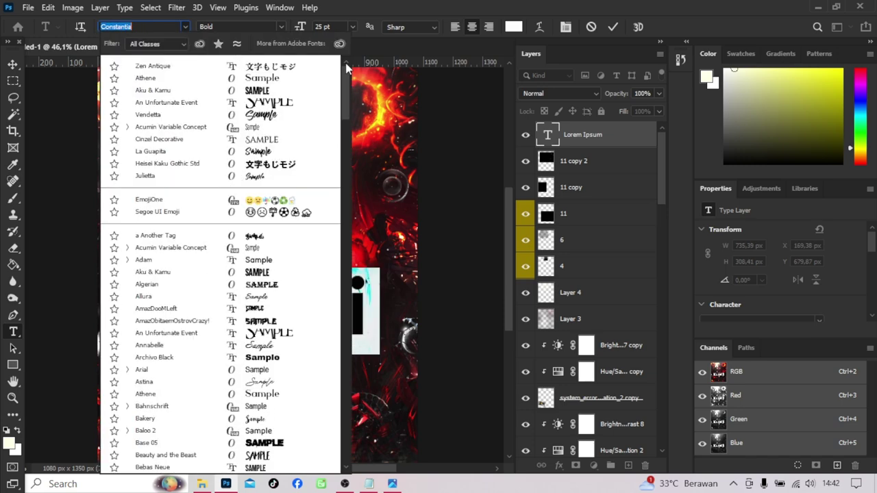
type("ku & Kamu")
key("Return")
type("4")
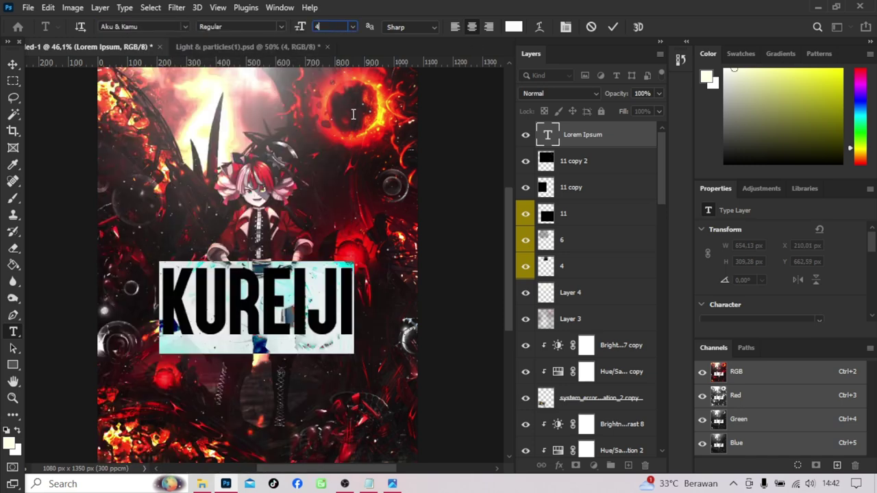
key("Return")
right_click(588, 137)
left_click(508, 147)
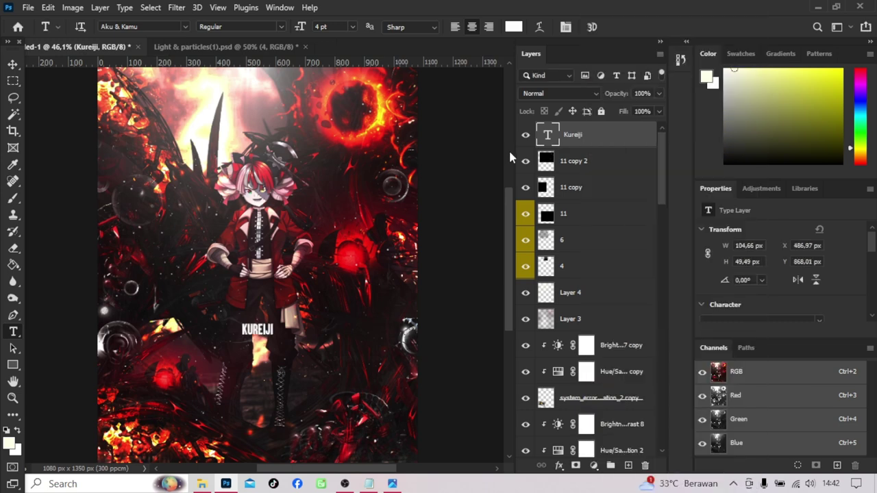
- Give KUREIJI a Gradient Overlay and move it up and to the right
double_click(616, 134)
mouse_move(480, 49)
left_mouse_down()
mouse_move(587, 49)
mouse_move(479, 49)
left_mouse_up()
left_click(494, 236)
left_click(793, 77)
scroll(274, 308, "up", 2)
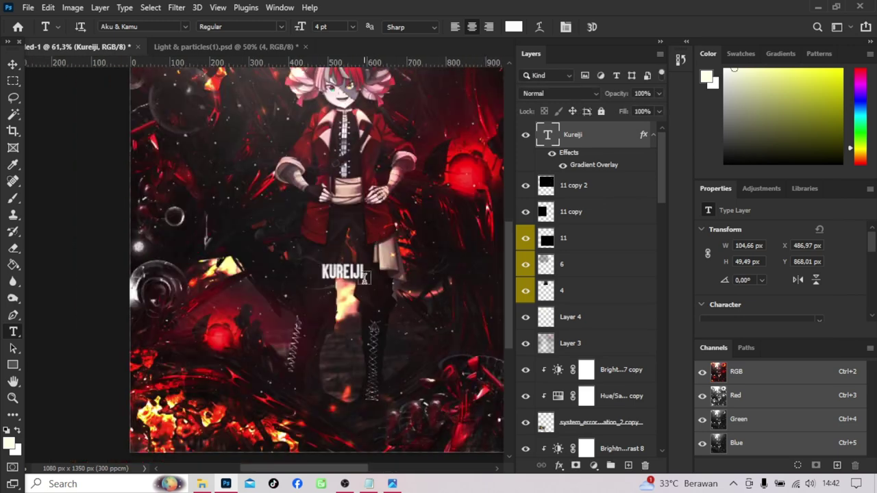
key("ctrl+t")
left_click_drag(302, 370, 374, 264)
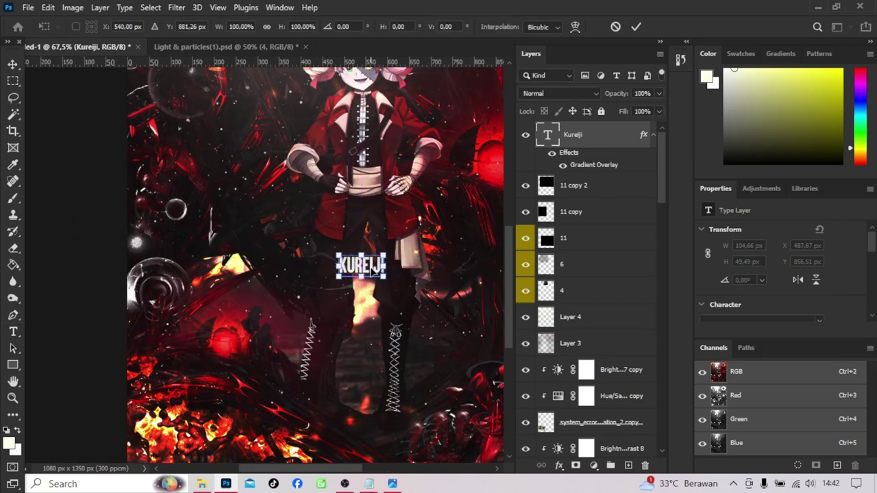
key("Return")
- Duplicate the title as a large 'Ollie' in Athene placed below KUREIJI
key("t")
key("ctrl+j")
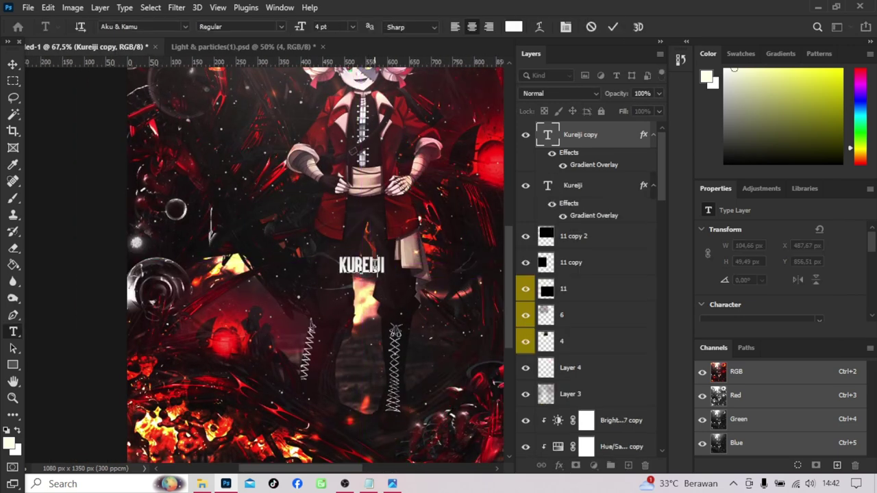
left_click(185, 26)
left_click(158, 76)
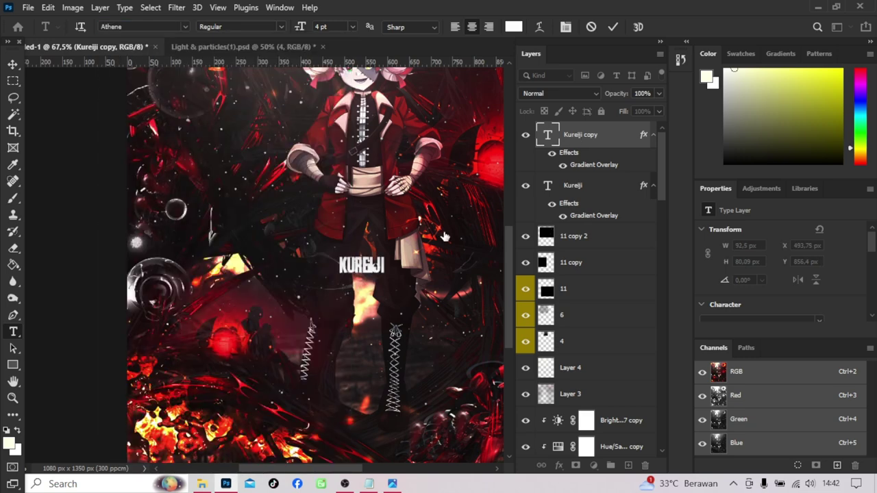
type("Ollie")
key("ctrl+t")
left_click_drag(384, 301, 470, 117)
left_click_drag(381, 181, 394, 350)
key("Return")
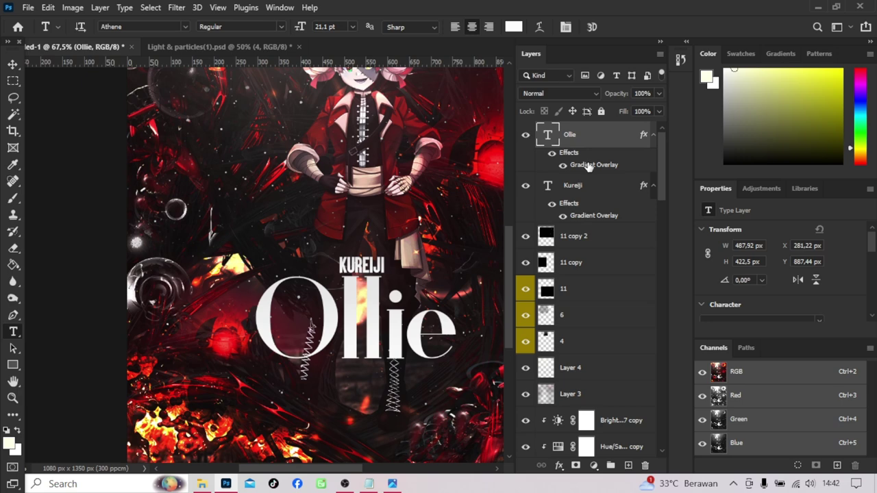
- Switch Ollie's gradient overlay to dark red and add Inner Shadow and Drop Shadow effects
double_click(593, 165)
left_click(635, 129)
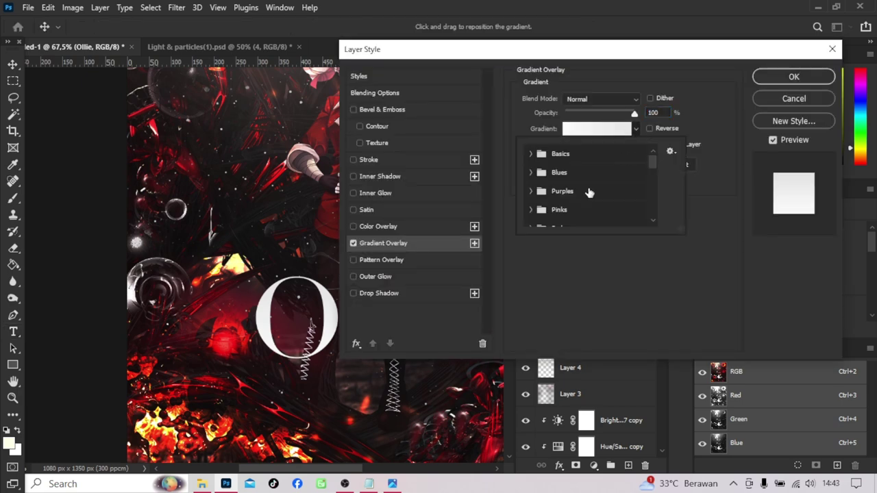
scroll(589, 178, "down", 3)
left_click(534, 168)
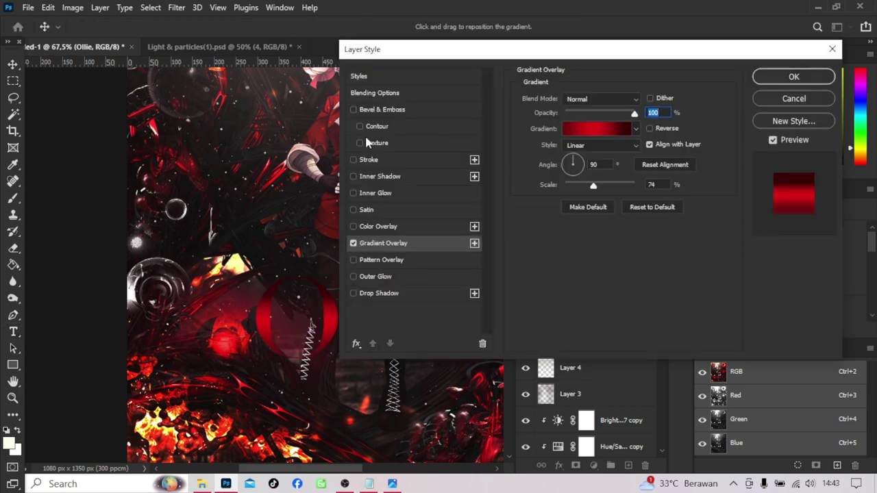
left_click(353, 159)
left_click(370, 177)
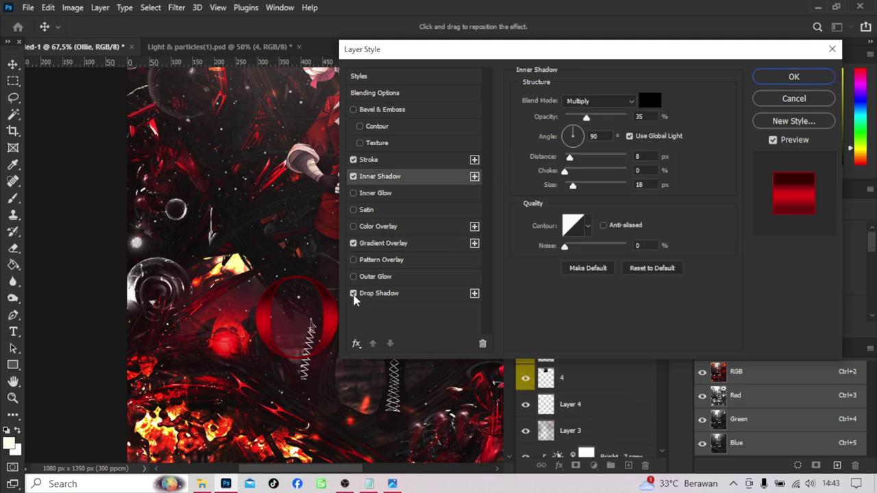
left_click(402, 163)
left_click(390, 292)
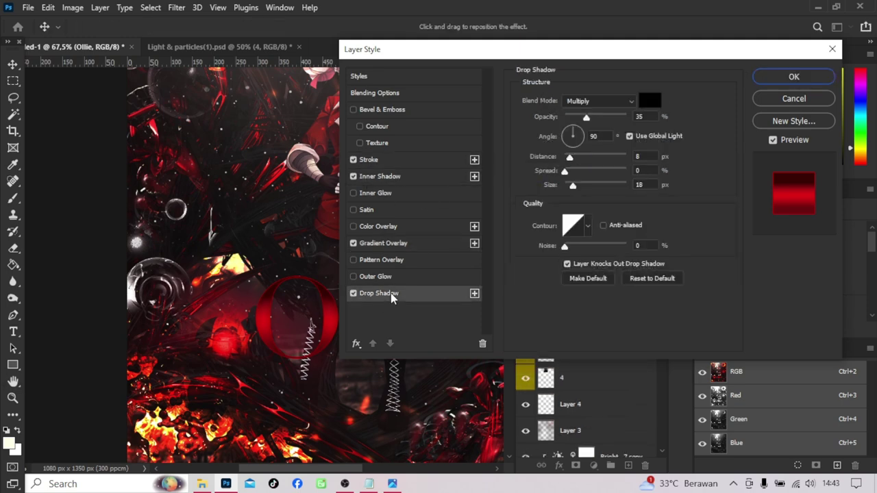
left_click(793, 76)
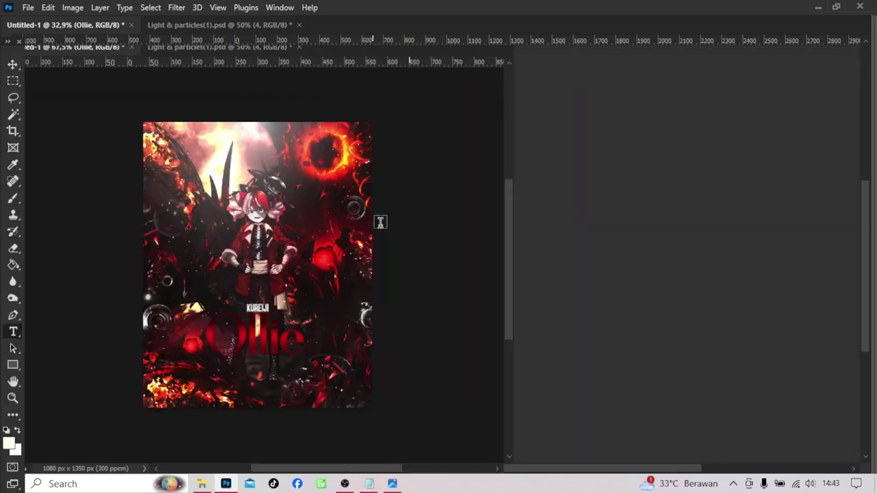
- Scale the KUREIJI and Ollie titles down to about 80% and reposition them
key("ctrl+t")
left_click_drag(269, 317, 269, 335)
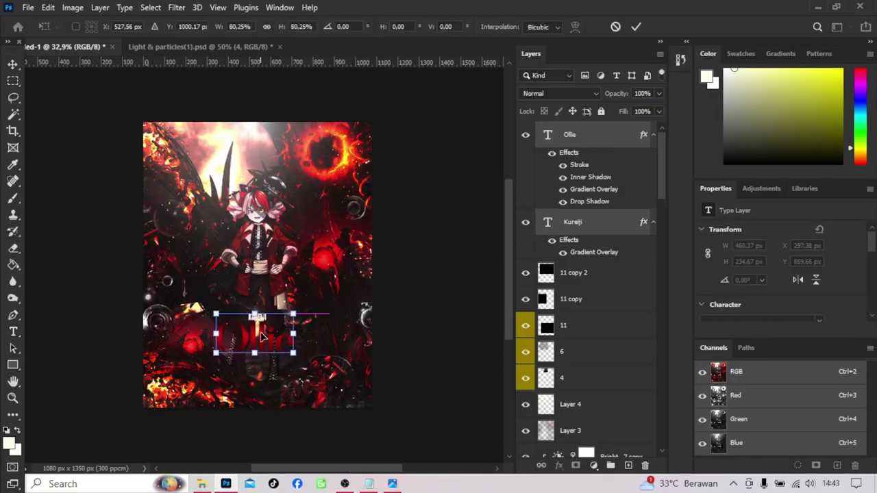
key("Return")
key("Tab")
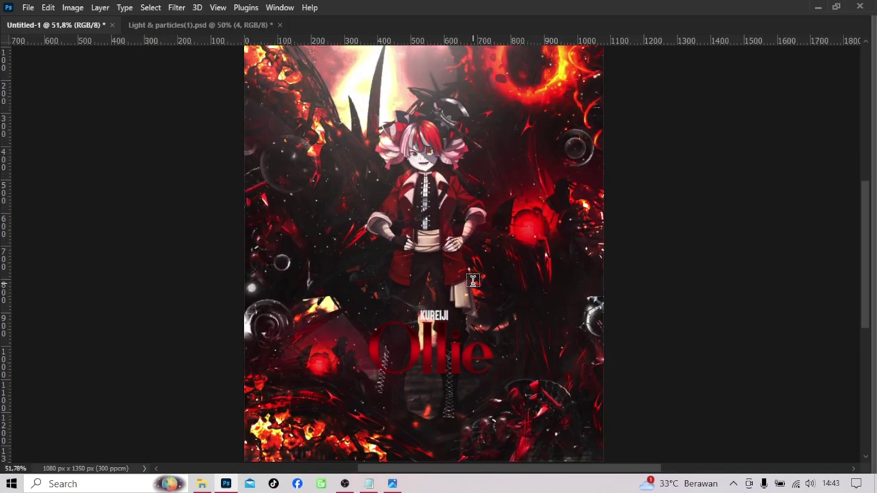
- Add a 1 pt Lorem ipsum paragraph below the Ollie title with tighter line spacing
mouse_move(337, 368)
left_mouse_down()
mouse_move(528, 391)
mouse_move(537, 401)
left_mouse_up()
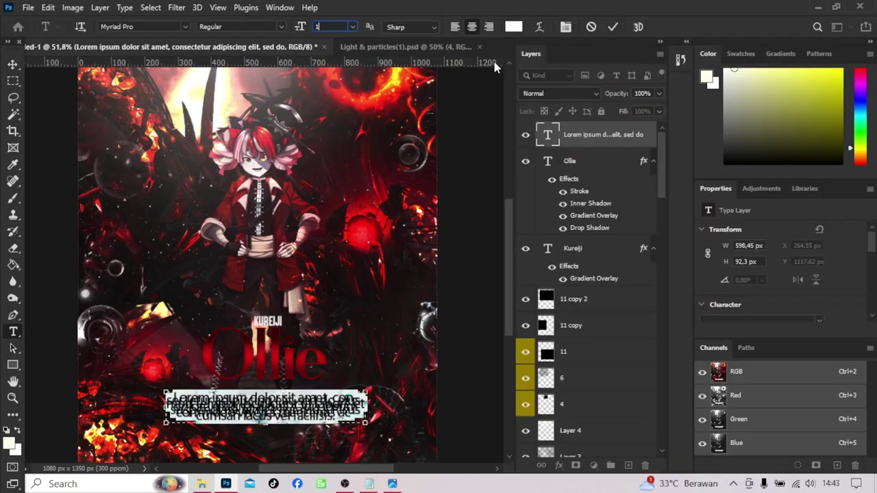
scroll(793, 296, "down", 3)
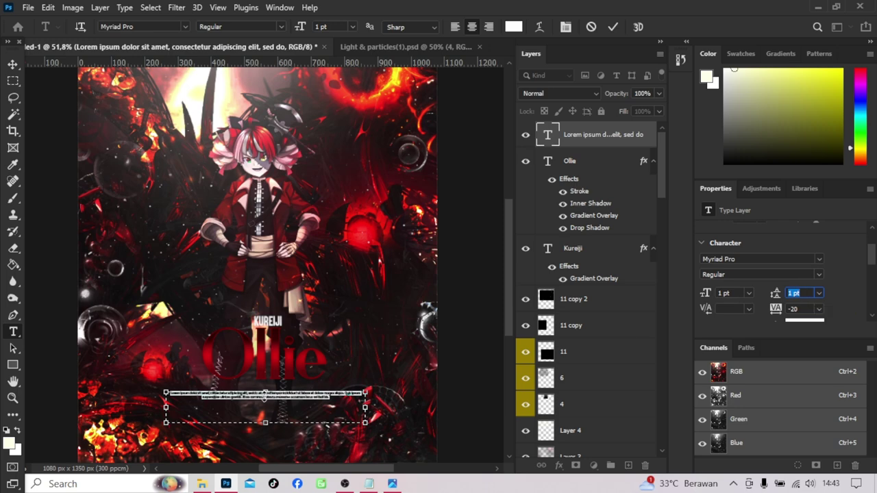
left_click(329, 404)
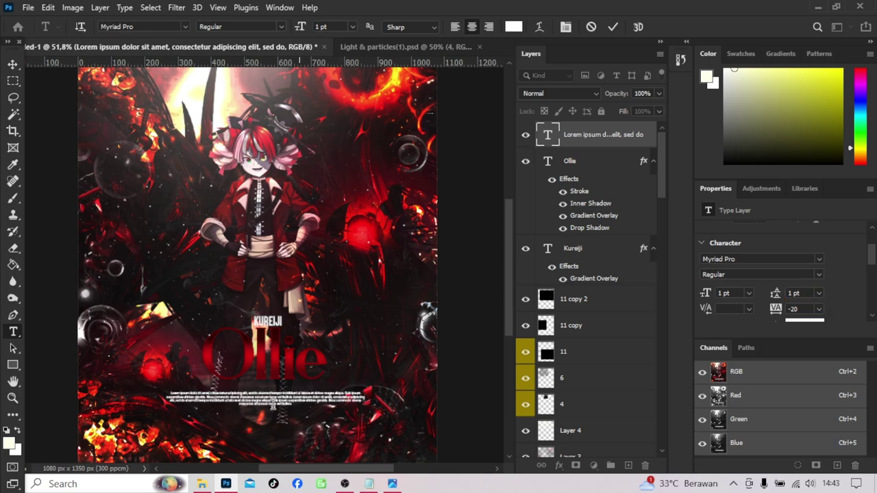
key("ctrl+t")
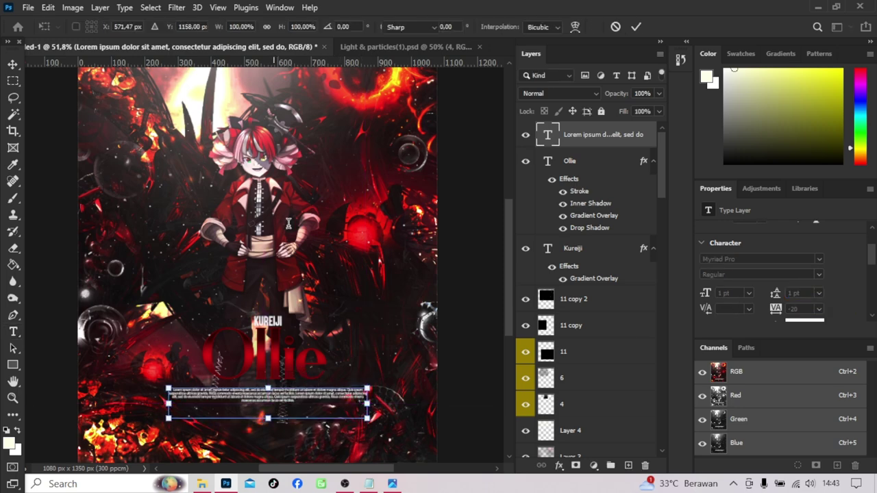
key("Return")
- Compare the poster with the Ollie.png reference and add a new Color Dodge layer
scroll(289, 224, "down", 3)
key("Tab")
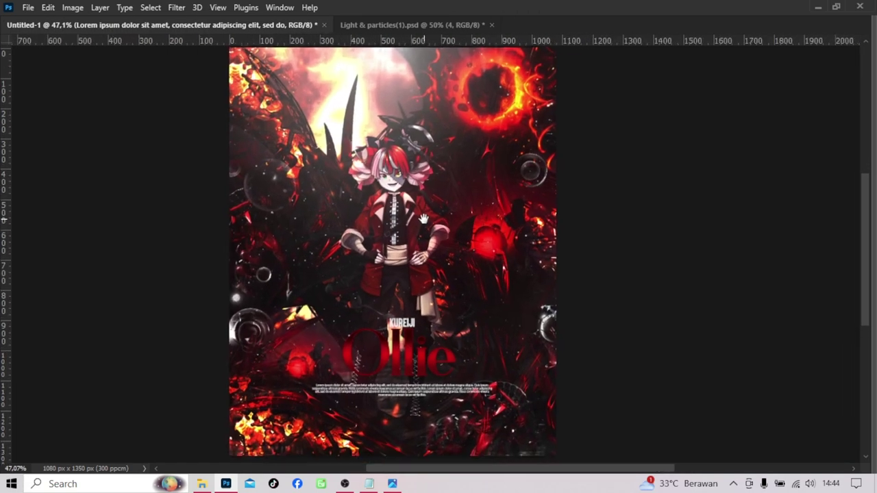
left_click_drag(424, 219, 417, 219)
key("alt+Tab")
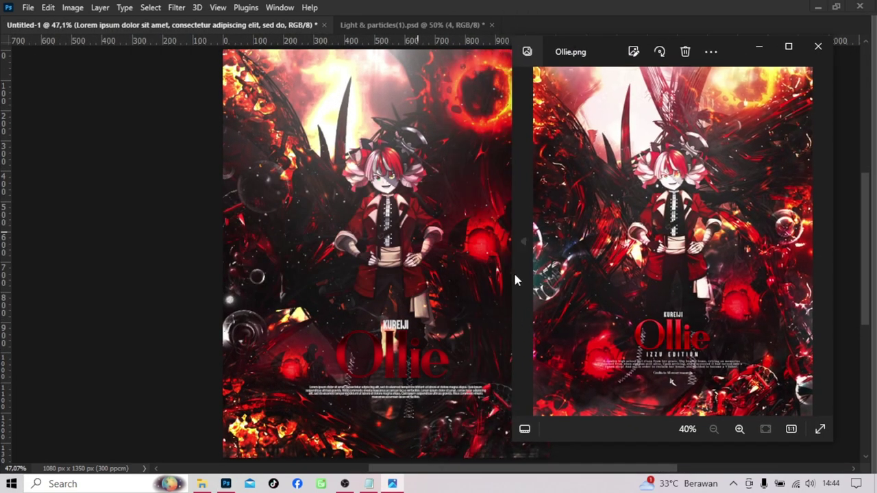
key("alt+Tab")
key("Tab")
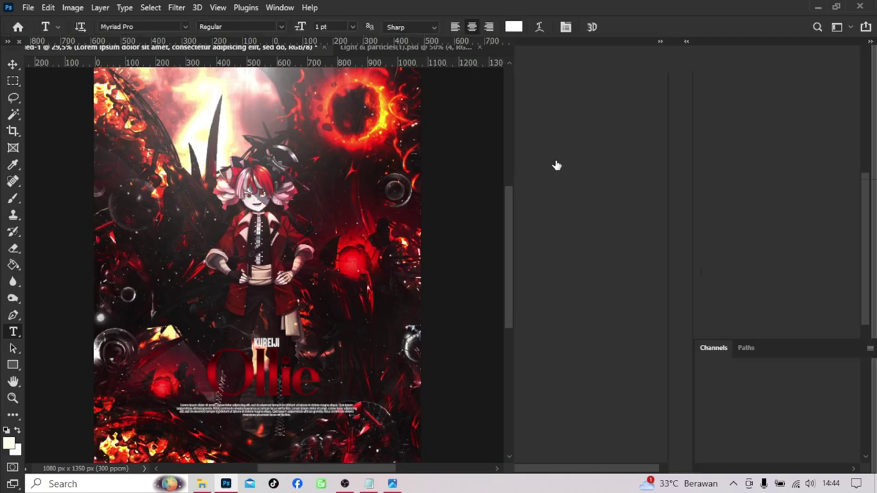
left_click(628, 465)
left_click(559, 93)
- Set the new layer to Color Dodge and load a soft brush with orange sampled from the fiery ring
left_click(541, 209)
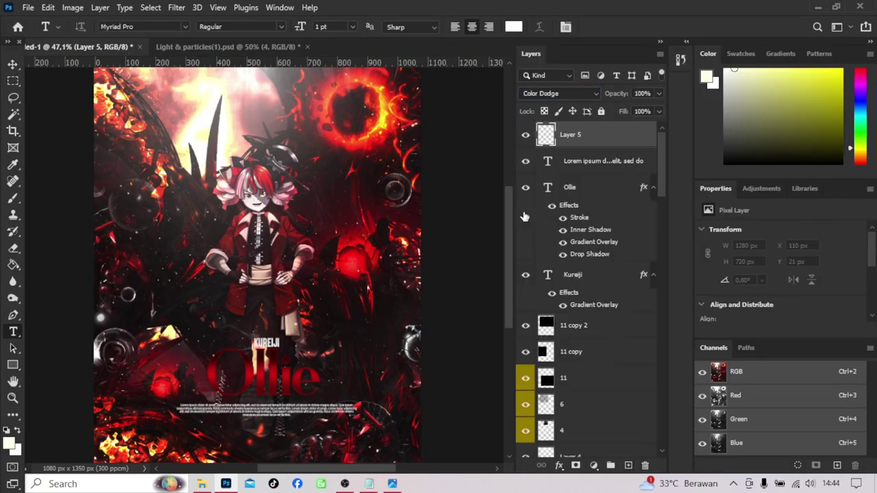
key("b")
right_click(339, 247)
type("80")
key("Return")
key("4")
key("6")
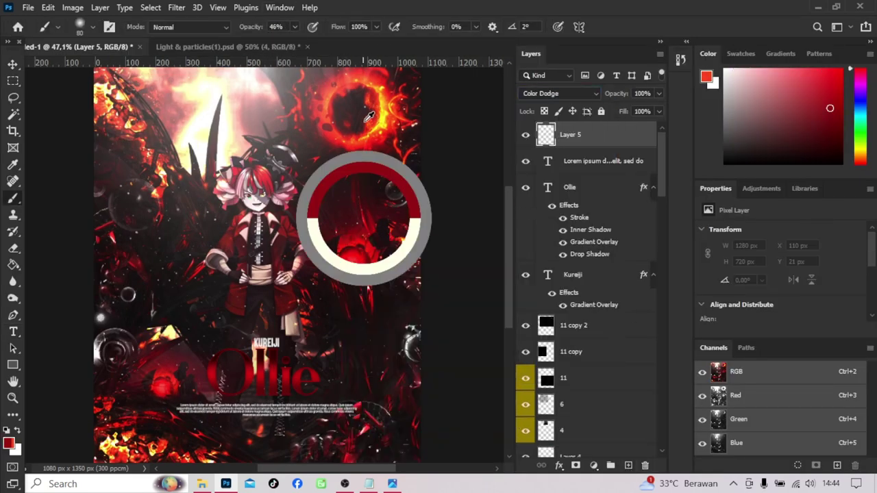
left_click_drag(351, 269, 340, 149)
- Enlarge the brush to 400 and pick pale and pinkish glow colours from the artwork
key("bracketright")
key("bracketright")
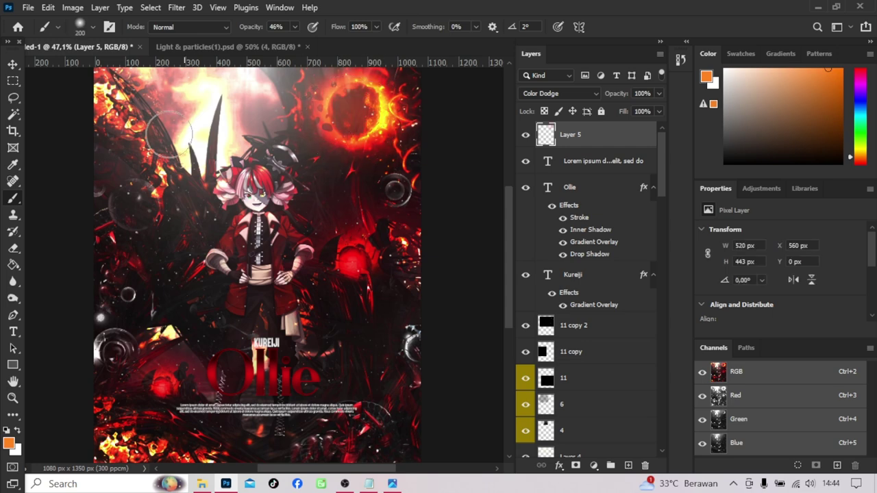
left_click(100, 339, "alt")
left_click(196, 335, "alt")
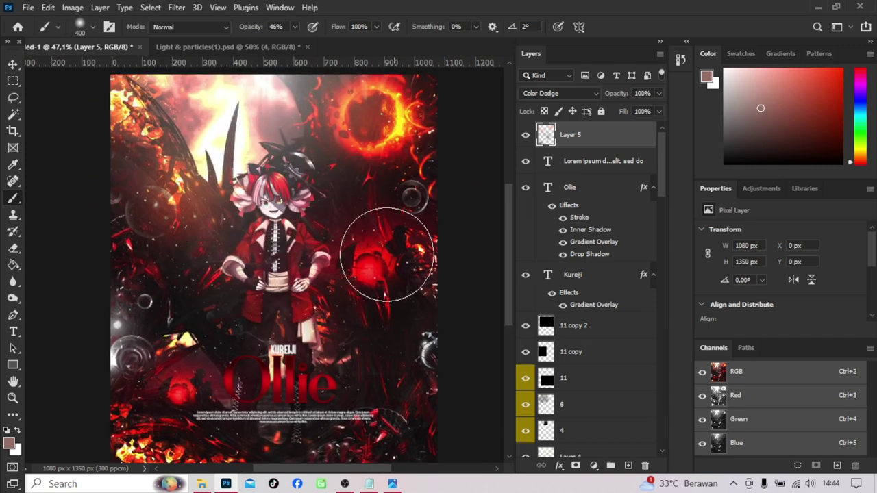
scroll(243, 144, "up", 4)
scroll(244, 143, "up", 2)
- Paint a red glow over the left eye and a yellow glow over the right eye
left_click(239, 199, "alt")
key("bracketleft")
key("bracketleft")
key("bracketleft")
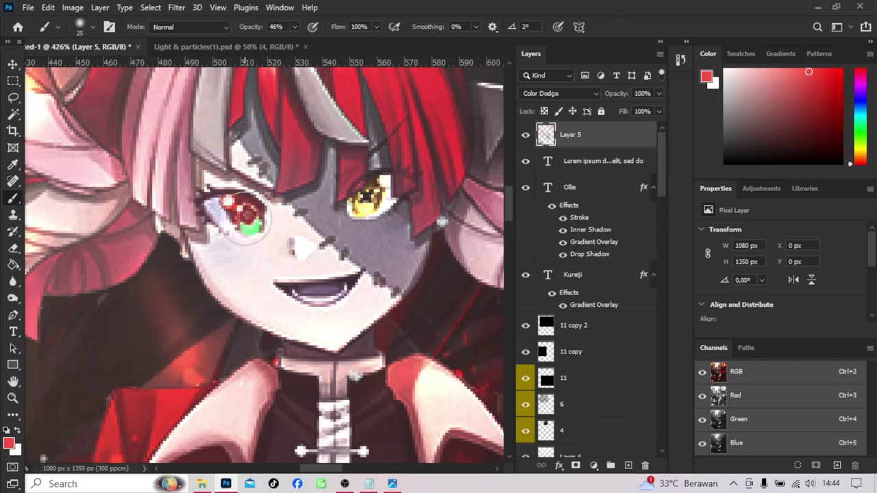
left_click_drag(226, 202, 259, 219)
left_click(250, 231, "alt")
left_click(371, 192, "alt")
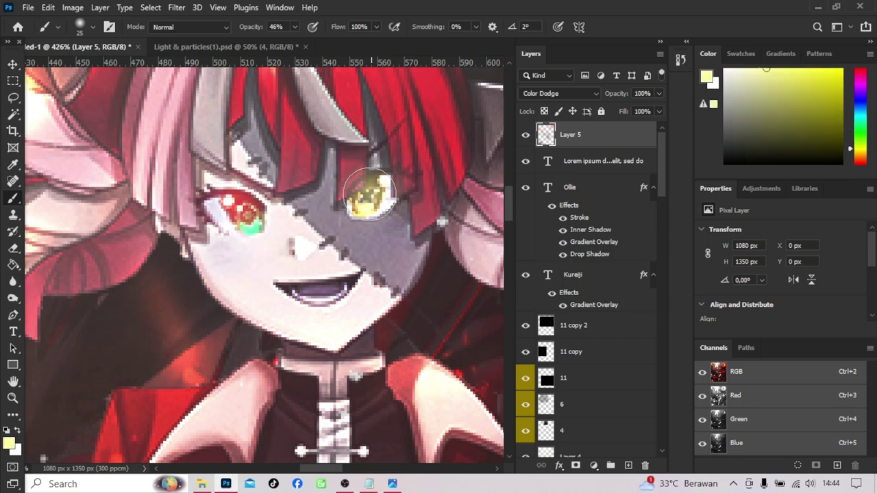
left_click(368, 196, "alt")
- Hide the panels to review the whole poster while testing brush sizes
scroll(368, 197, "down", 3)
scroll(411, 195, "down", 3)
key("Tab")
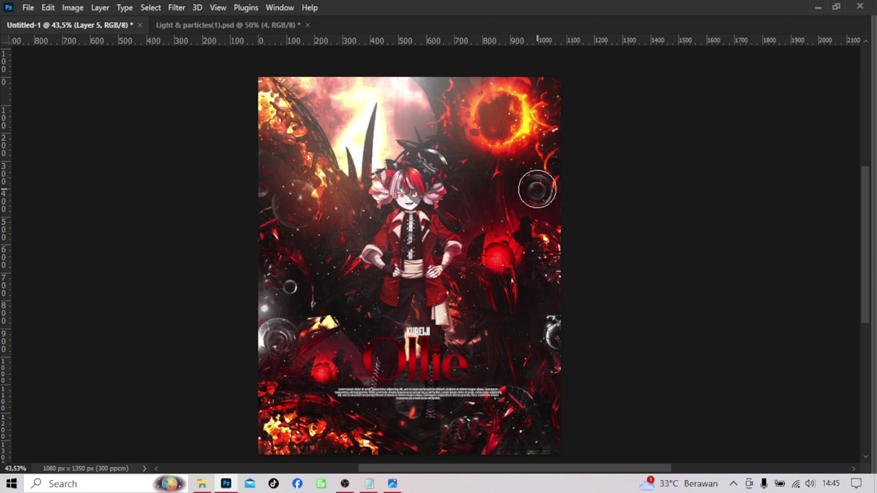
key("bracketright")
key("bracketright")
key("bracketright")
key("bracketleft")
key("bracketleft")
key("bracketleft")
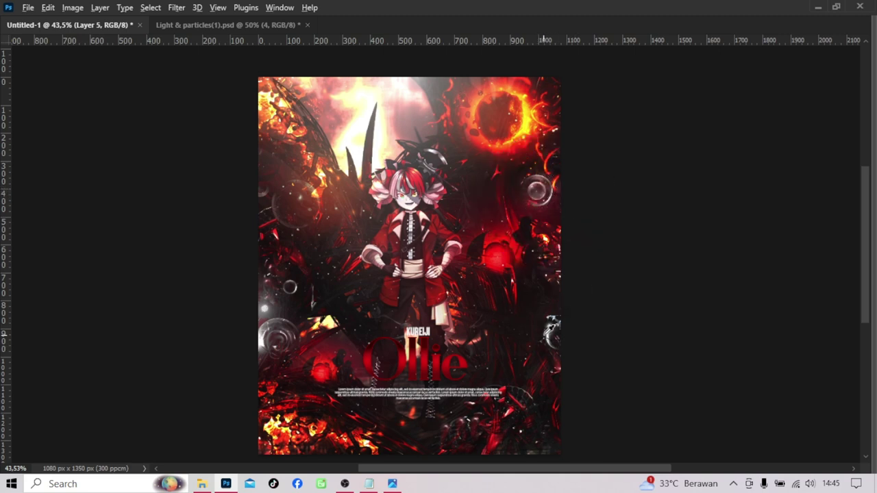
key("bracketright")
key("bracketright")
key("bracketright")
key("bracketleft")
key("bracketleft")
key("bracketleft")
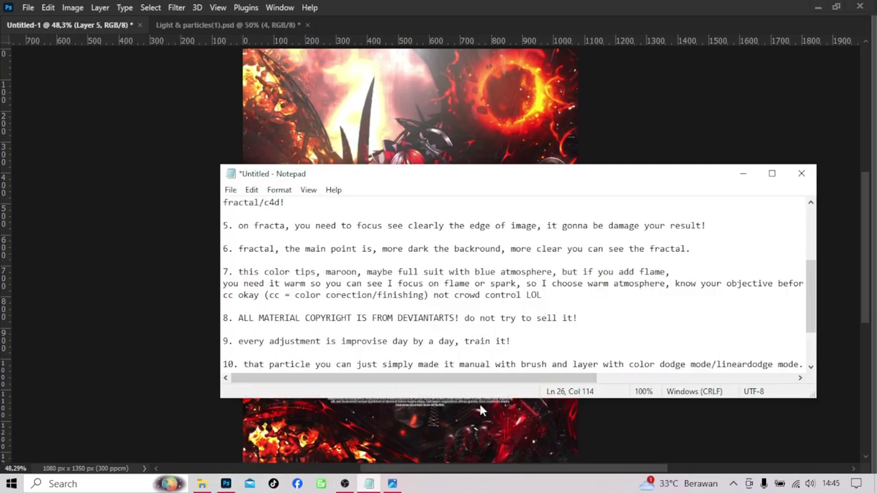
- Add tip 11 on a new line thanking viewers for watching
key("Return")
key("Return")
type("11. maybe this not good tutorial bu")
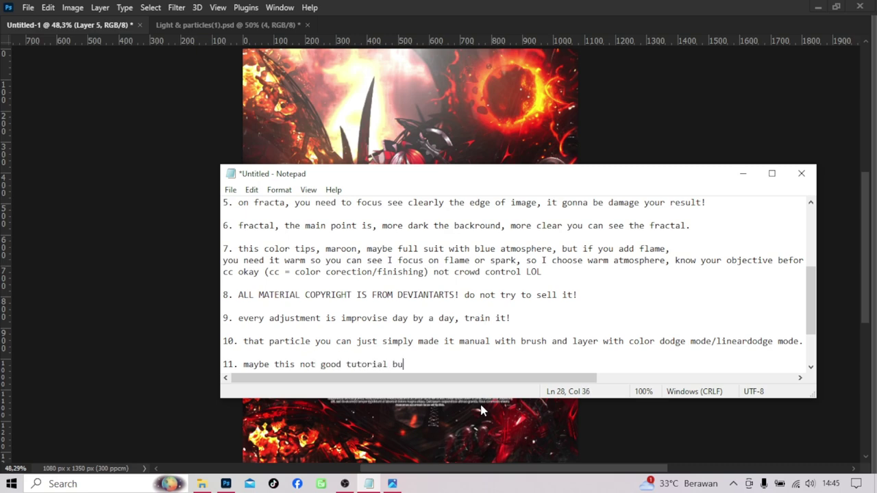
type("t thanks for watchi")
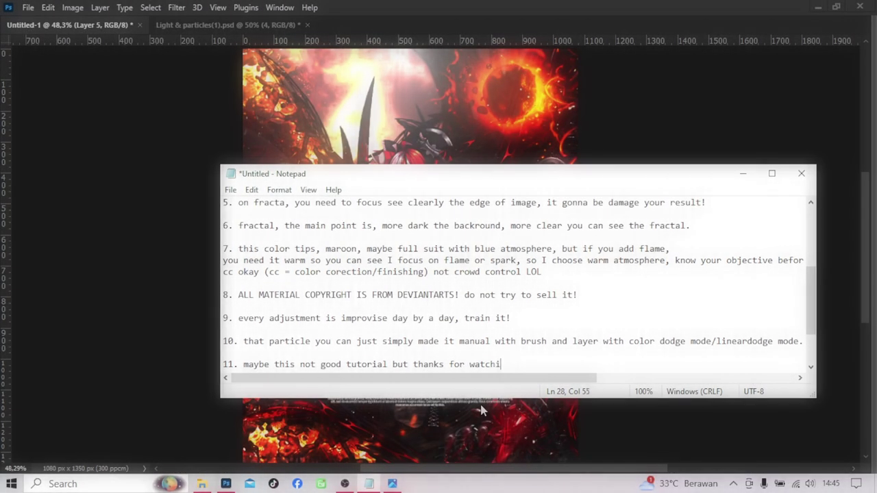
type("ng ^")
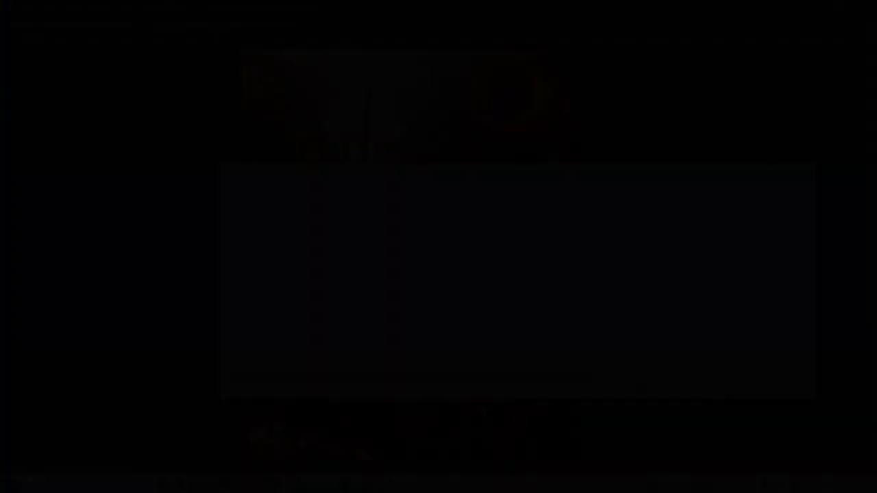